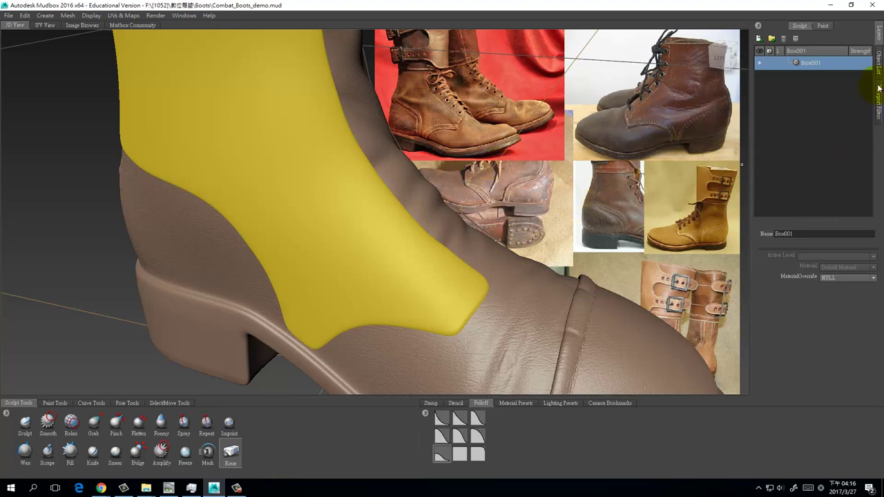
# - Step the Box001 boot upper down to subdivision level 6 and delete its highest level
pyautogui.press('pagedown')
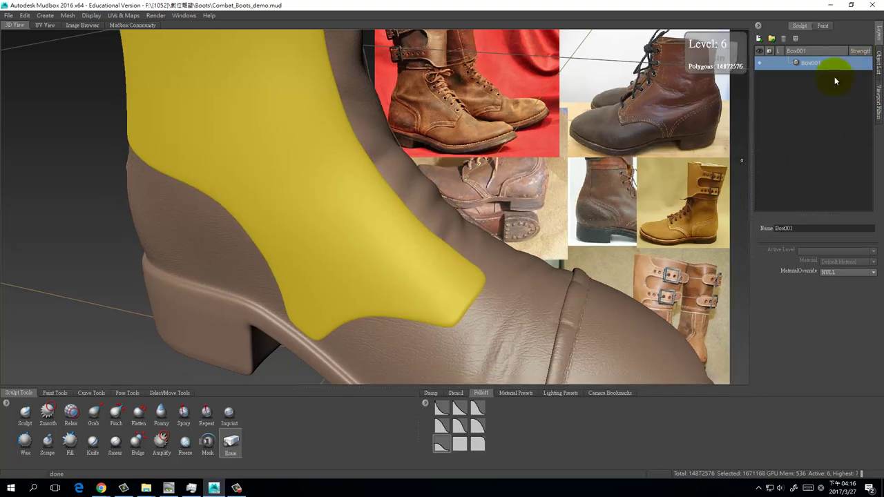
pyautogui.click(67, 15)
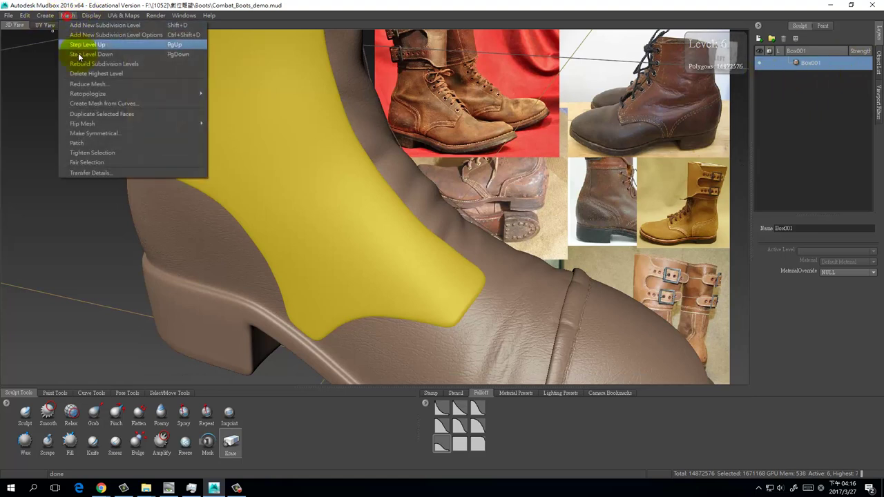
pyautogui.click(96, 73)
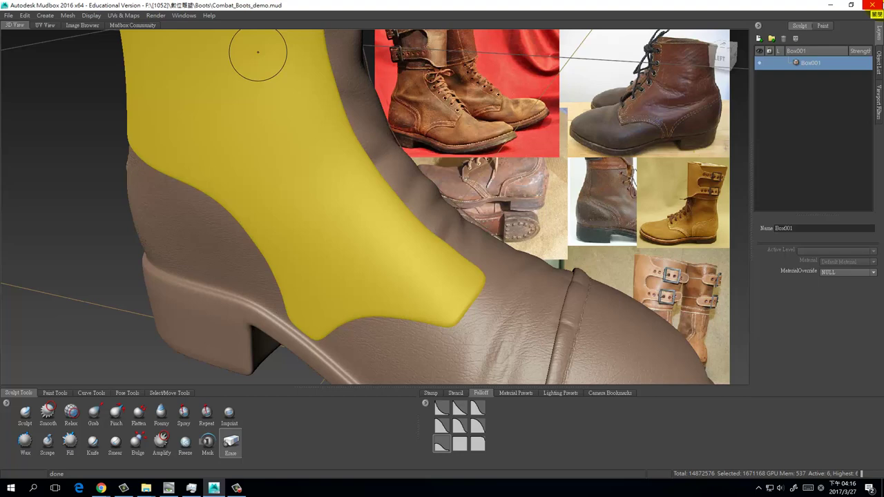
# - Add a new subdivision level to Box001 and create a new sculpt layer for it
pyautogui.moveTo(352, 262)
pyautogui.keyDown('alt'); pyautogui.mouseDown()
pyautogui.moveTo(370, 250)
pyautogui.moveTo(375, 258)
pyautogui.mouseUp(); pyautogui.keyUp('alt')
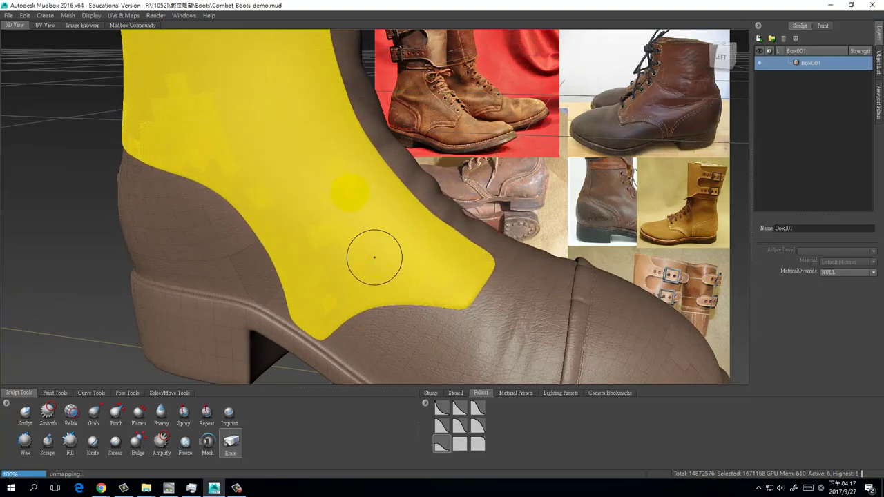
pyautogui.keyDown('alt'); pyautogui.moveTo(350, 194); pyautogui.dragTo(350, 252, button='right'); pyautogui.keyUp('alt')
pyautogui.keyDown('alt'); pyautogui.moveTo(353, 187); pyautogui.dragTo(382, 279, button='middle'); pyautogui.keyUp('alt')
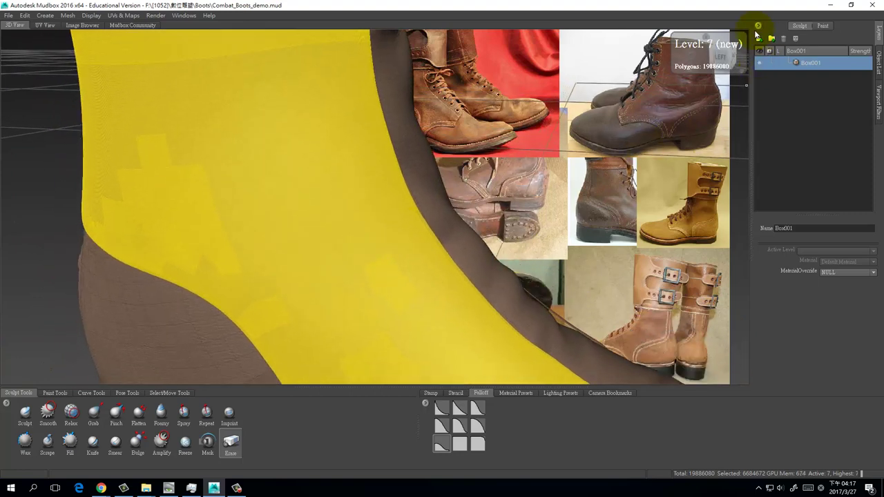
pyautogui.click(759, 38)
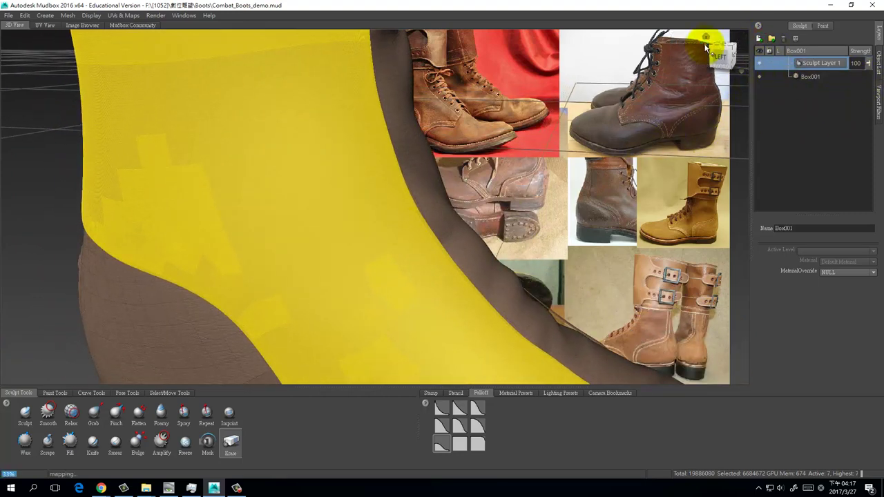
# - Return Box001 to level 6, delete its highest subdivision level and deselect the mesh
pyautogui.press('pagedown')
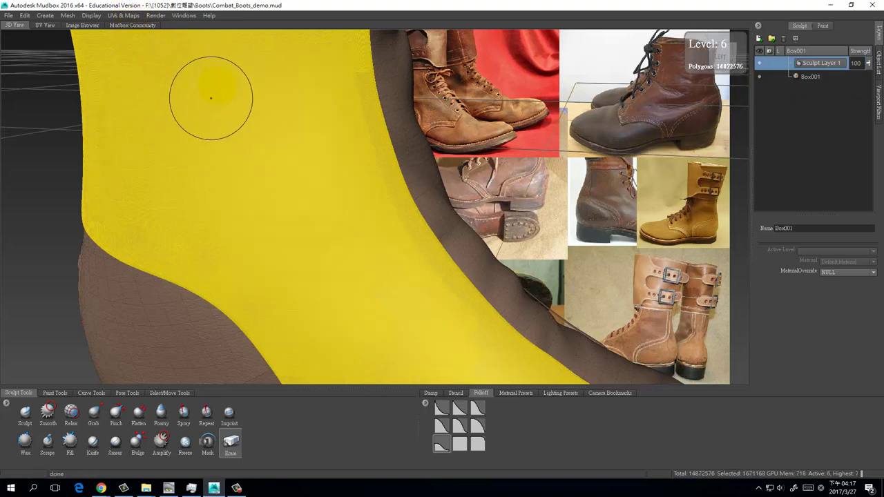
pyautogui.click(67, 15)
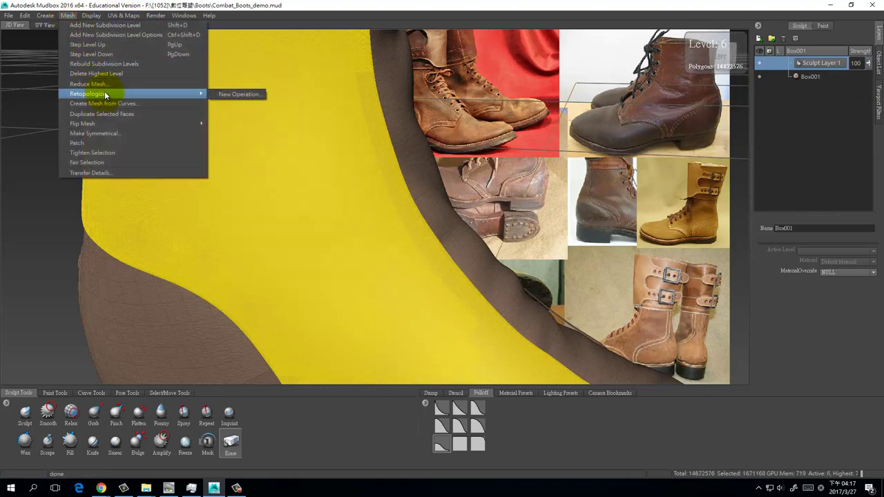
pyautogui.click(97, 73)
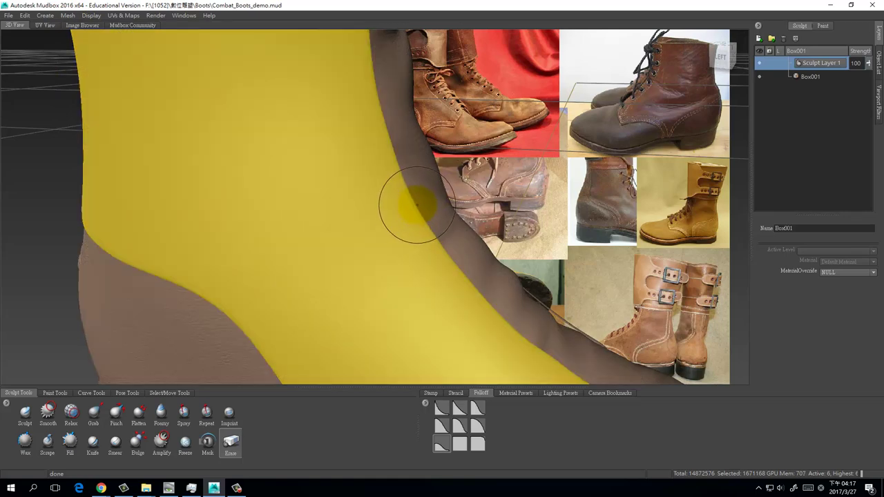
pyautogui.press('d')
pyautogui.keyDown('alt'); pyautogui.moveTo(371, 215); pyautogui.dragTo(414, 190); pyautogui.keyUp('alt')
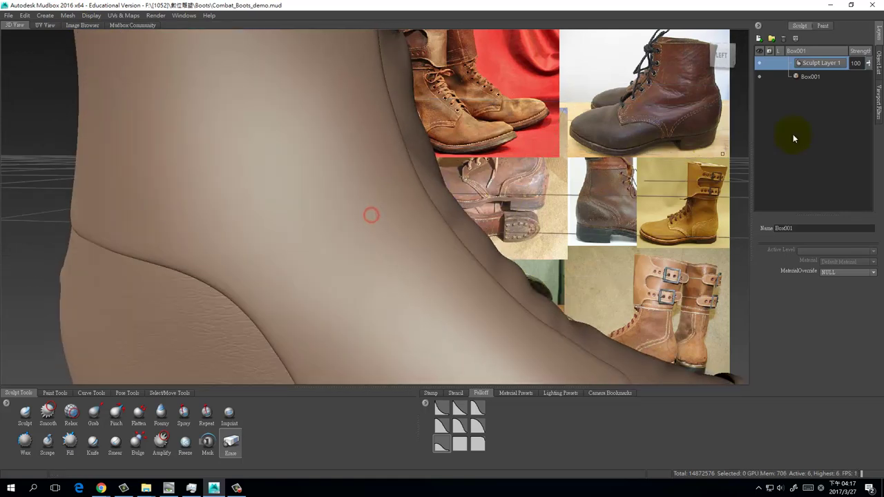
# - Lock the 鞋面003 and Box002 objects so that only the Box001 boot upper can be sculpted
pyautogui.click(878, 62)
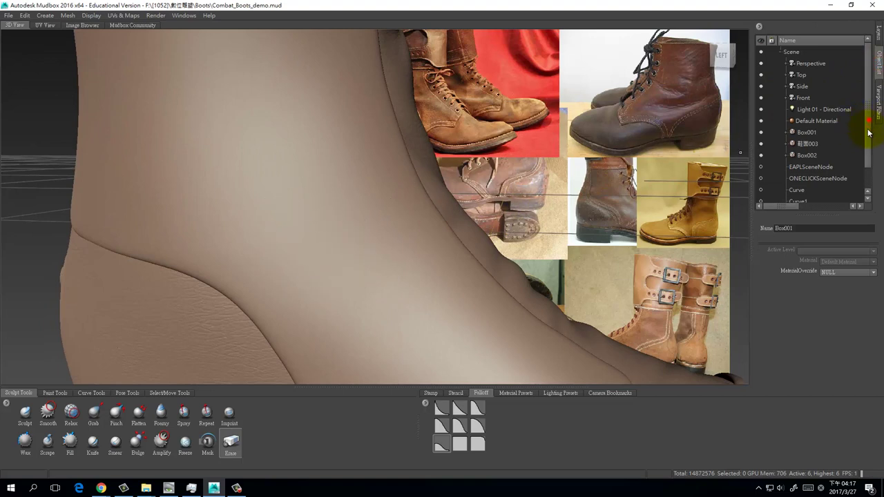
pyautogui.moveTo(869, 130); pyautogui.dragTo(868, 151)
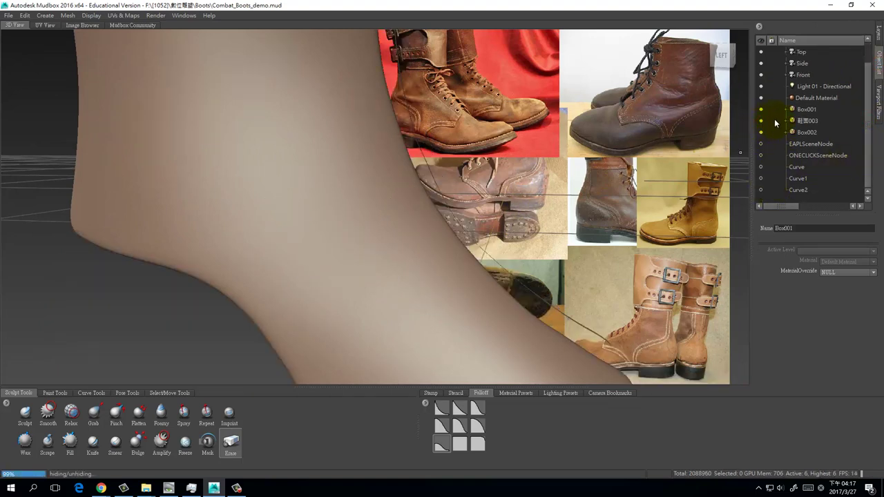
pyautogui.click(777, 131)
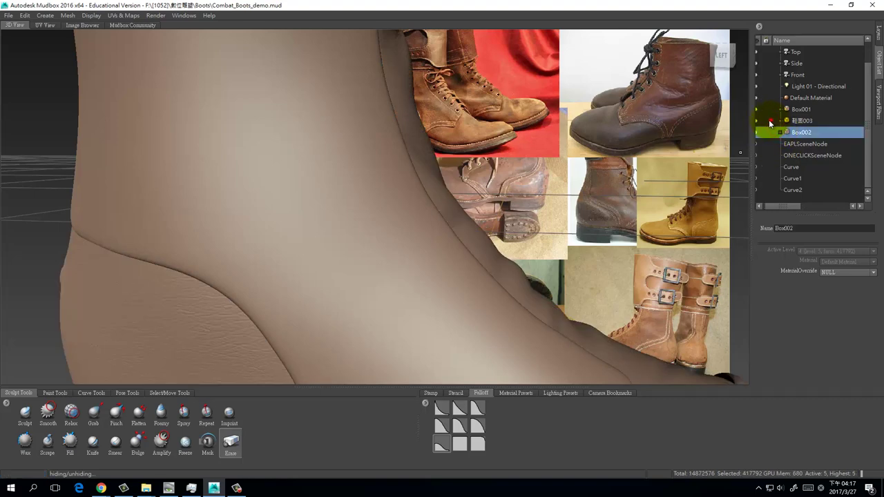
pyautogui.click(771, 120)
pyautogui.click(767, 132)
pyautogui.keyDown('alt'); pyautogui.moveTo(523, 228); pyautogui.dragTo(434, 236); pyautogui.keyUp('alt')
pyautogui.click(349, 197)
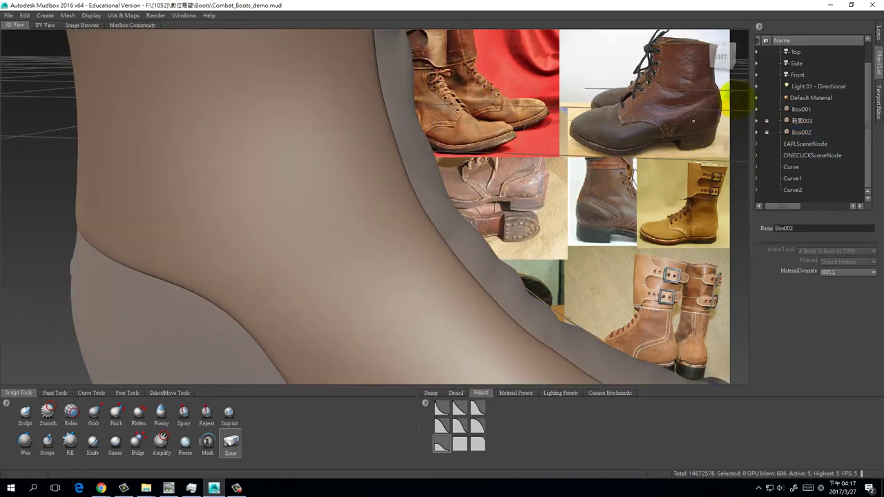
# - Add a sculpt layer to Box002, then load the pebbled leather stencil with Use Tiles enabled
pyautogui.click(879, 32)
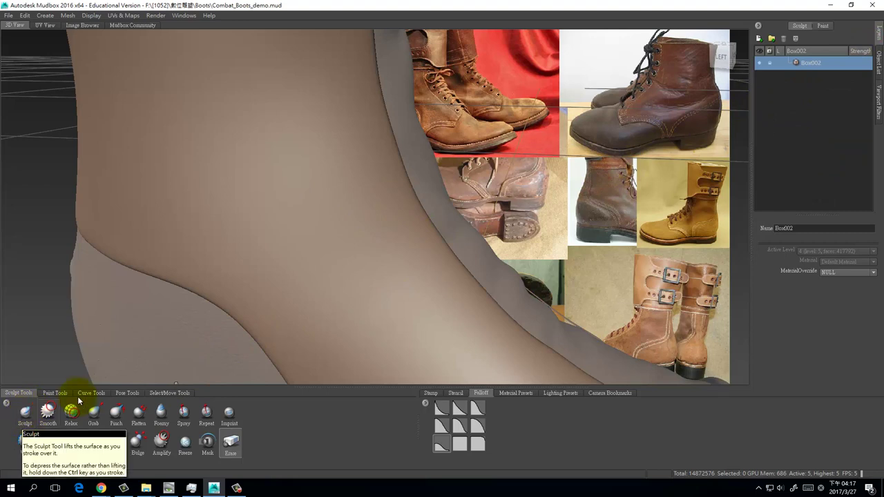
pyautogui.click(759, 38)
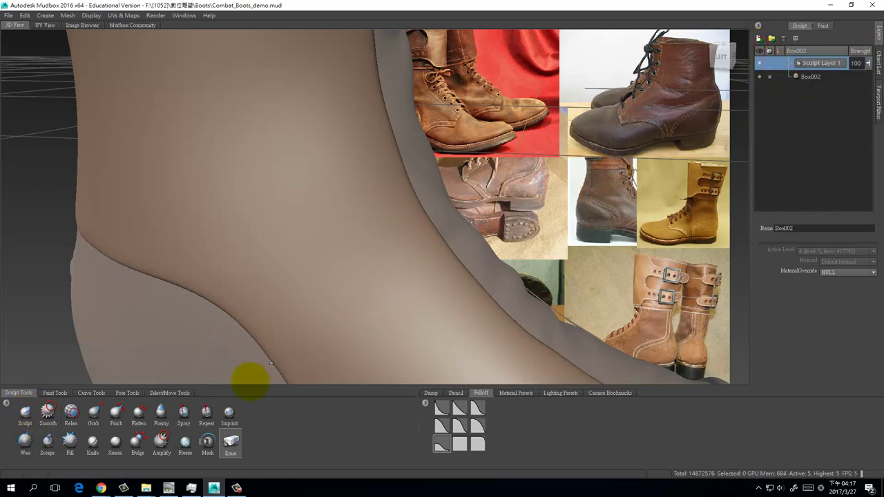
pyautogui.click(455, 395)
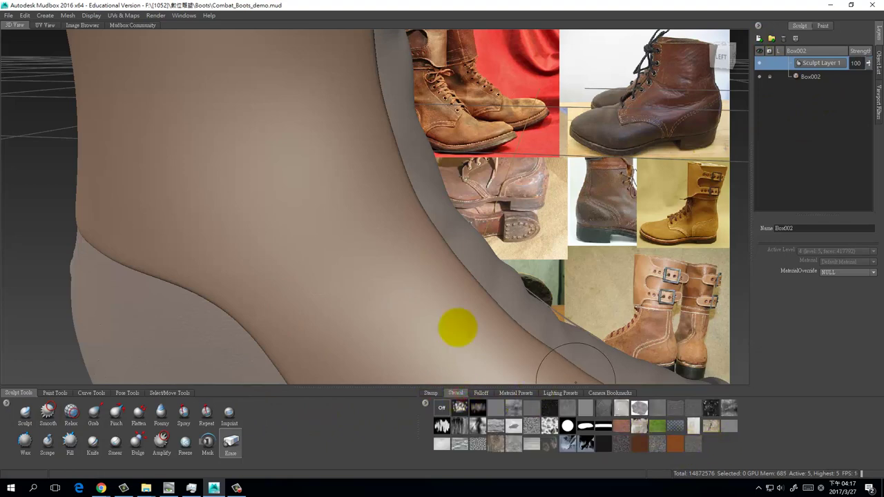
pyautogui.click(692, 447)
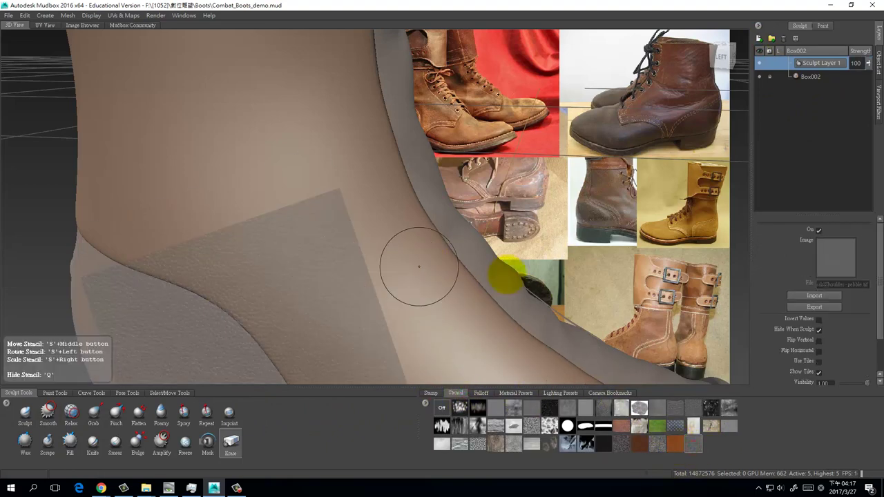
pyautogui.scroll(-1, 871, 270)
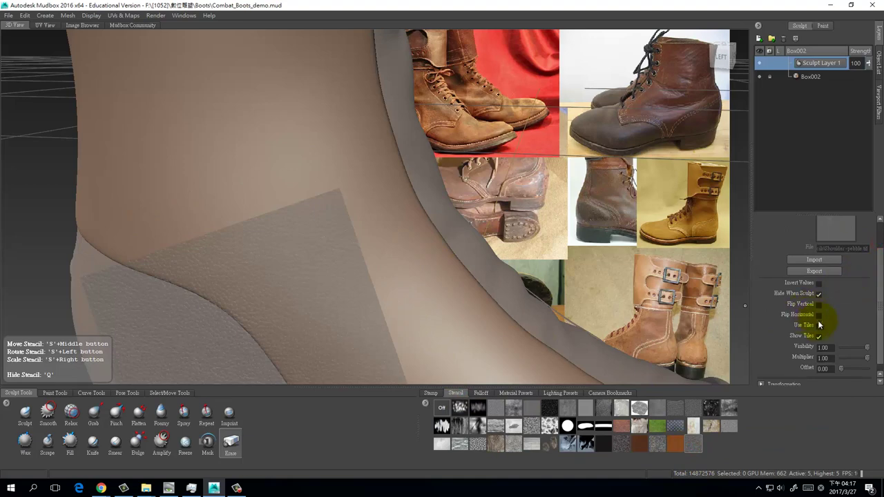
pyautogui.click(819, 326)
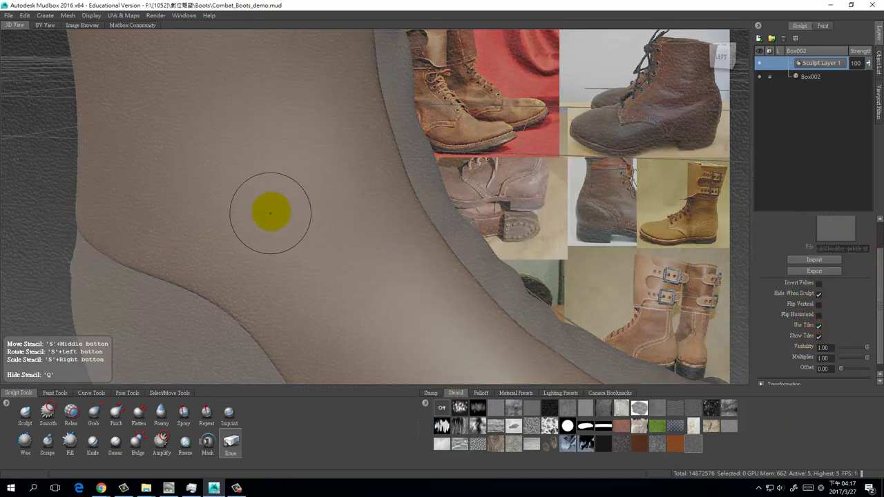
# - Sculpt leather grain over the boot upper through the tiled stencil, using the Sculpt brush at size 3.98 and strength 0.09
pyautogui.click(33, 423)
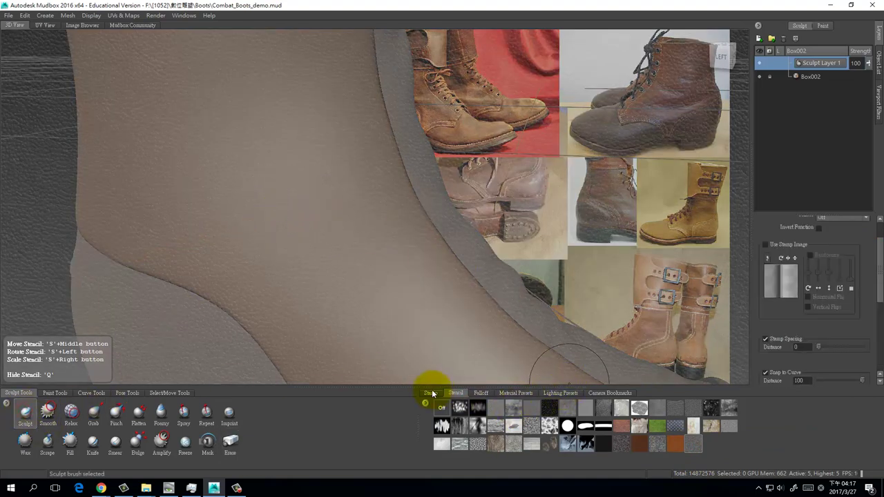
pyautogui.click(431, 392)
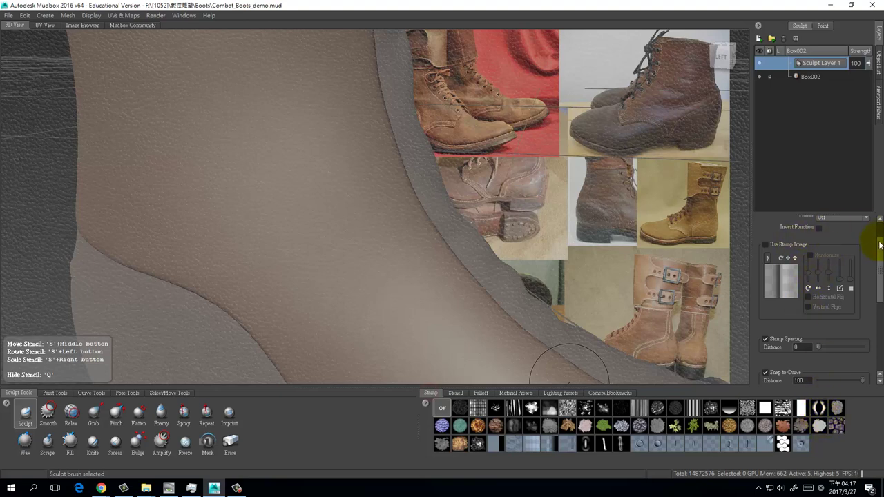
pyautogui.moveTo(880, 245); pyautogui.dragTo(881, 222)
pyautogui.moveTo(267, 84)
pyautogui.mouseDown()
pyautogui.moveTo(314, 295)
pyautogui.moveTo(297, 94)
pyautogui.moveTo(379, 224)
pyautogui.moveTo(364, 104)
pyautogui.moveTo(385, 221)
pyautogui.mouseUp()
pyautogui.keyDown('alt'); pyautogui.moveTo(386, 221); pyautogui.dragTo(360, 151, button='right'); pyautogui.keyUp('alt')
pyautogui.moveTo(407, 231)
pyautogui.keyDown('alt'); pyautogui.mouseDown()
pyautogui.moveTo(396, 278)
pyautogui.moveTo(382, 247)
pyautogui.moveTo(408, 252)
pyautogui.moveTo(369, 231)
pyautogui.mouseUp(); pyautogui.keyUp('alt')
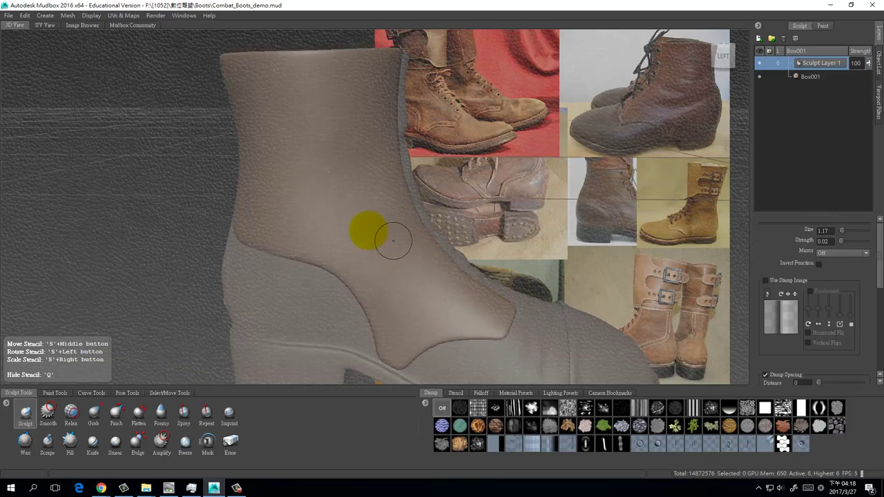
pyautogui.moveTo(352, 190)
pyautogui.mouseDown()
pyautogui.moveTo(353, 207)
pyautogui.moveTo(365, 211)
pyautogui.moveTo(351, 204)
pyautogui.mouseUp()
pyautogui.moveTo(355, 236)
pyautogui.mouseDown()
pyautogui.moveTo(343, 172)
pyautogui.moveTo(351, 160)
pyautogui.mouseUp()
pyautogui.press('b')
pyautogui.moveTo(321, 87); pyautogui.dragTo(357, 71)
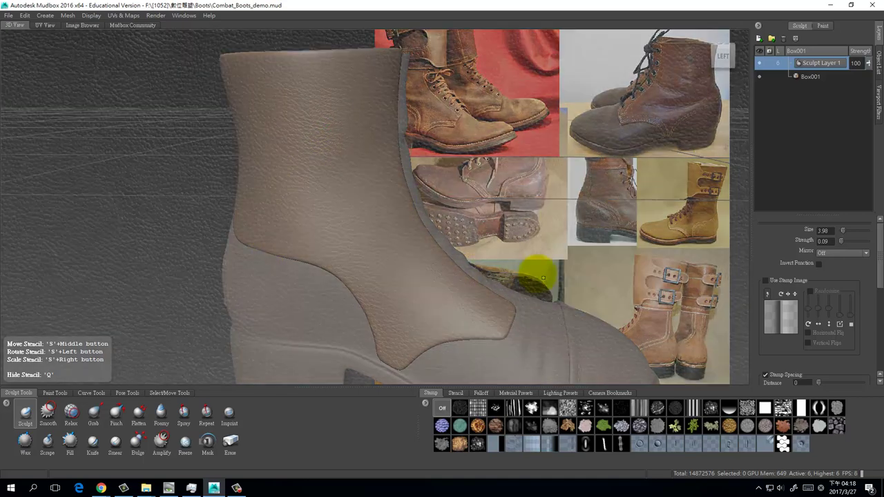
# - Add a second sculpt layer to Box001 and hide the leather stencil
pyautogui.press('q')
pyautogui.keyDown('alt'); pyautogui.moveTo(529, 271); pyautogui.dragTo(477, 265); pyautogui.keyUp('alt')
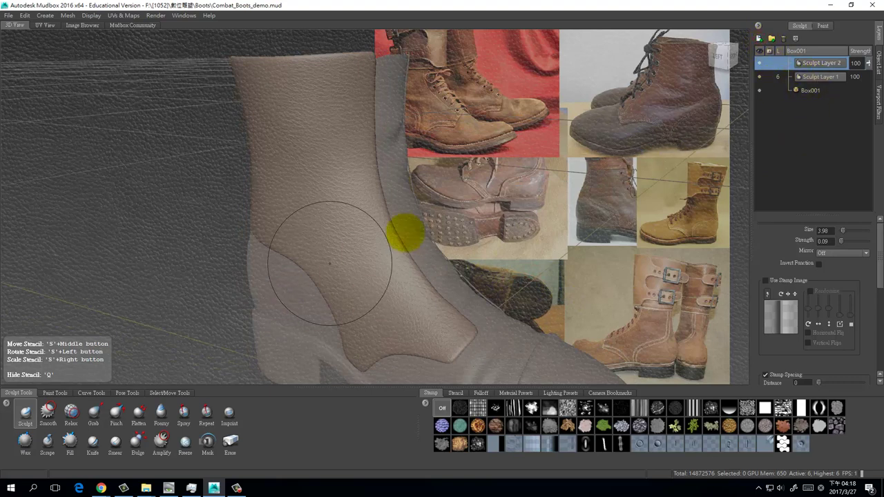
pyautogui.press('q')
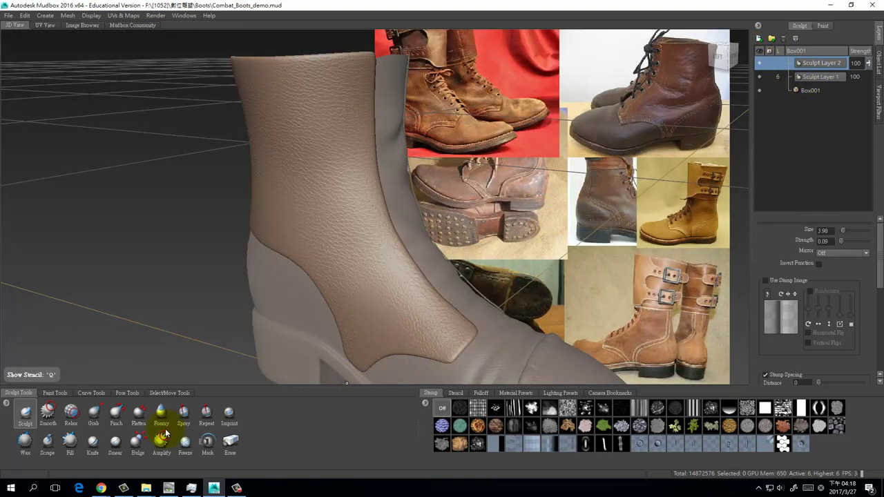
# - Give the Sculpt brush a round button stamp at size 1.37, try a stroke at strength 800 and undo it
pyautogui.click(659, 444)
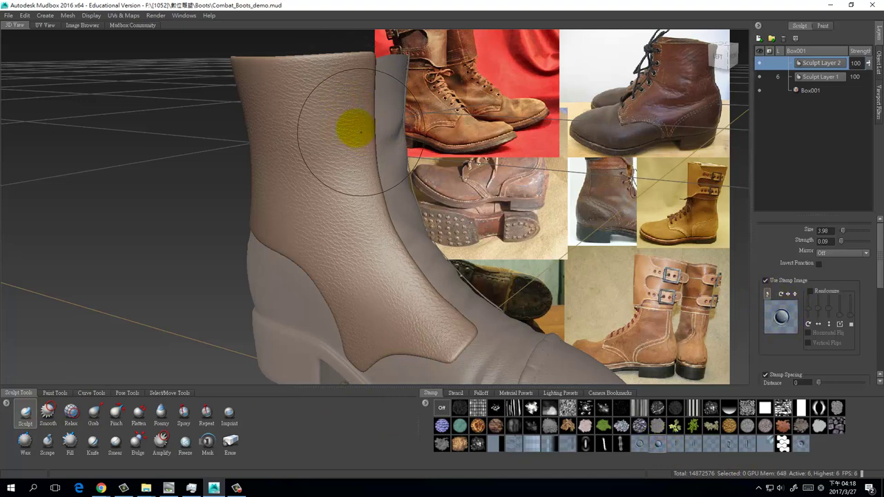
pyautogui.press('b')
pyautogui.moveTo(339, 116); pyautogui.dragTo(343, 174)
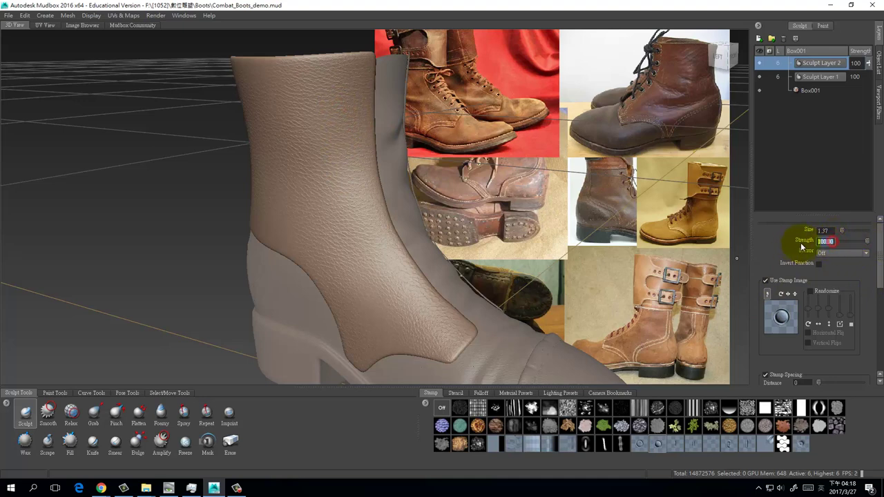
pyautogui.write('800')
pyautogui.moveTo(334, 87); pyautogui.dragTo(344, 179)
pyautogui.hotkey('ctrl', 'z')
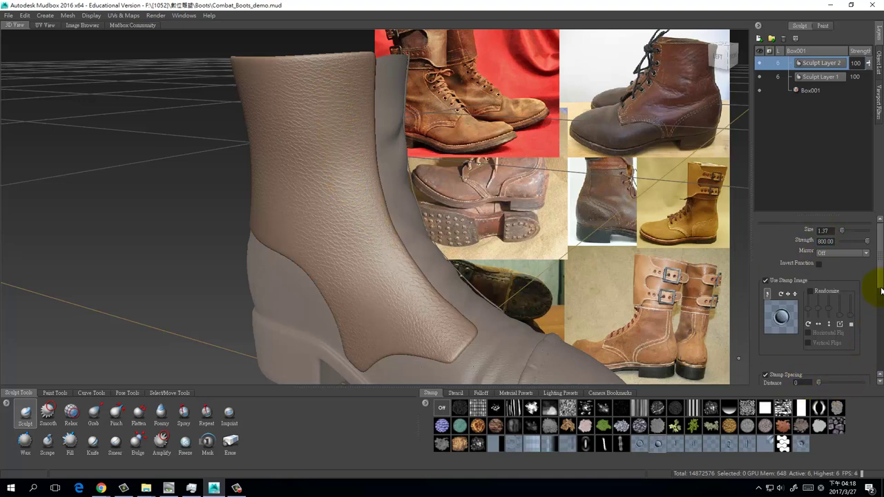
# - Try stamping a row of buttons down the upper's front edge with a stamp spacing of 150, and undo the stroke
pyautogui.scroll(-5, 881, 290)
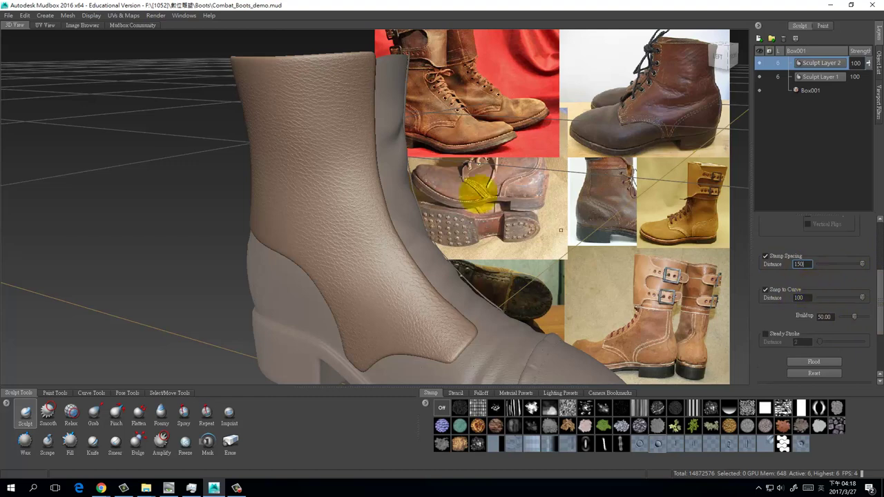
pyautogui.moveTo(339, 76)
pyautogui.mouseDown()
pyautogui.moveTo(346, 164)
pyautogui.moveTo(377, 289)
pyautogui.moveTo(420, 338)
pyautogui.mouseUp()
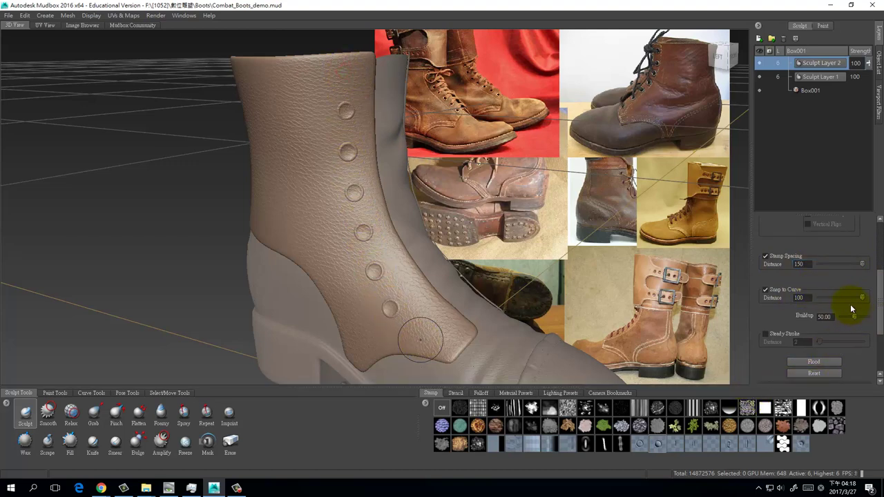
pyautogui.hotkey('ctrl', 'z')
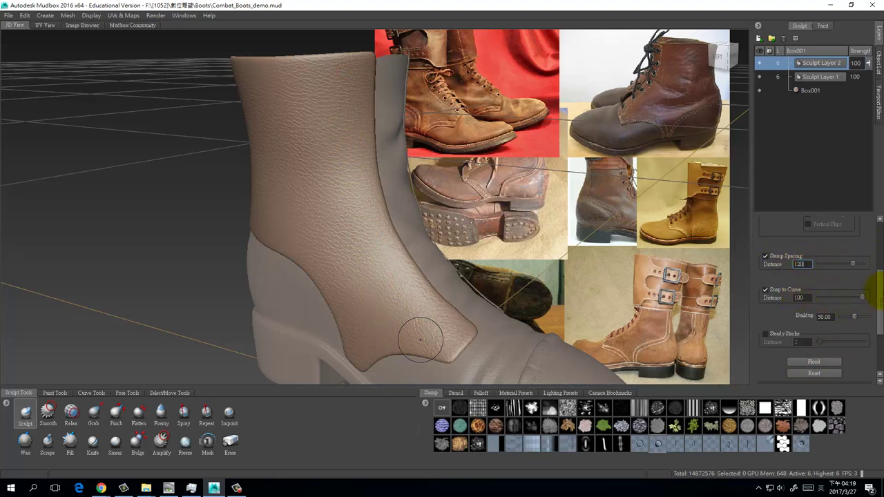
# - Stamp a row of round eyelets down the upper's front edge with stamp spacing 120 and Steady Stroke enabled
pyautogui.scroll(5, 877, 232)
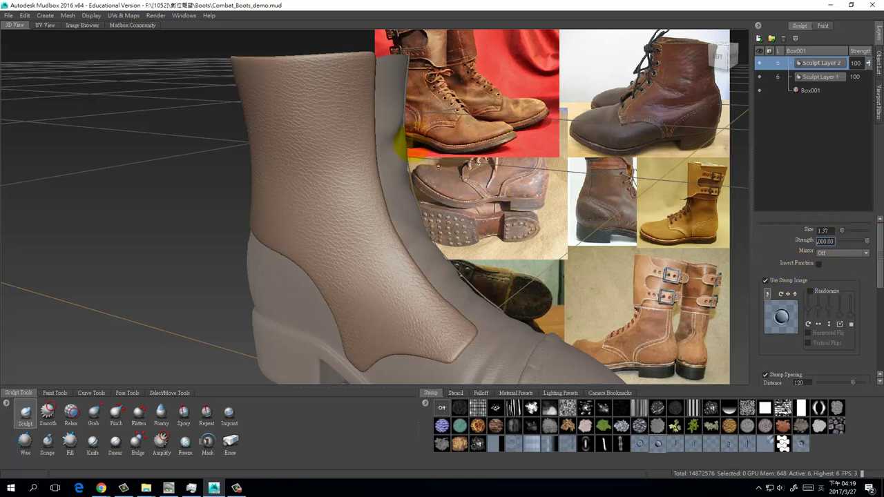
pyautogui.scroll(-3, 880, 282)
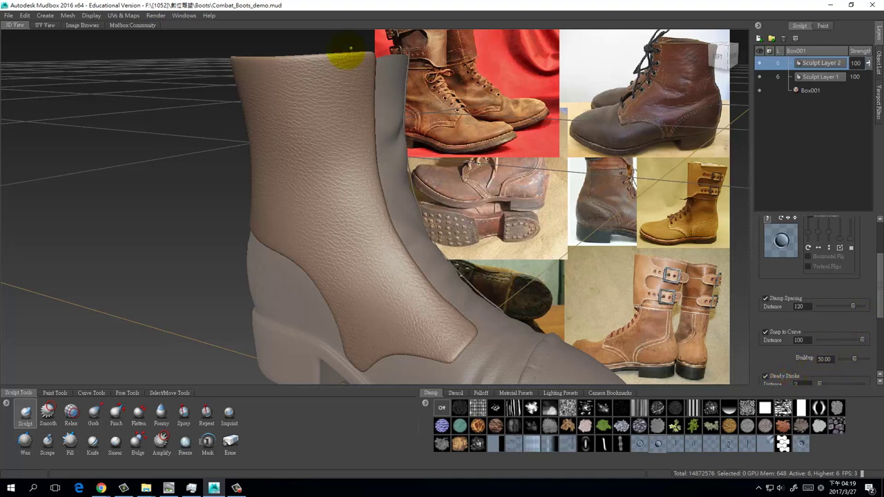
pyautogui.moveTo(348, 49)
pyautogui.keyDown('alt'); pyautogui.mouseDown()
pyautogui.moveTo(329, 89)
pyautogui.moveTo(346, 64)
pyautogui.moveTo(353, 200)
pyautogui.moveTo(366, 247)
pyautogui.moveTo(404, 302)
pyautogui.moveTo(400, 329)
pyautogui.mouseUp(); pyautogui.keyUp('alt')
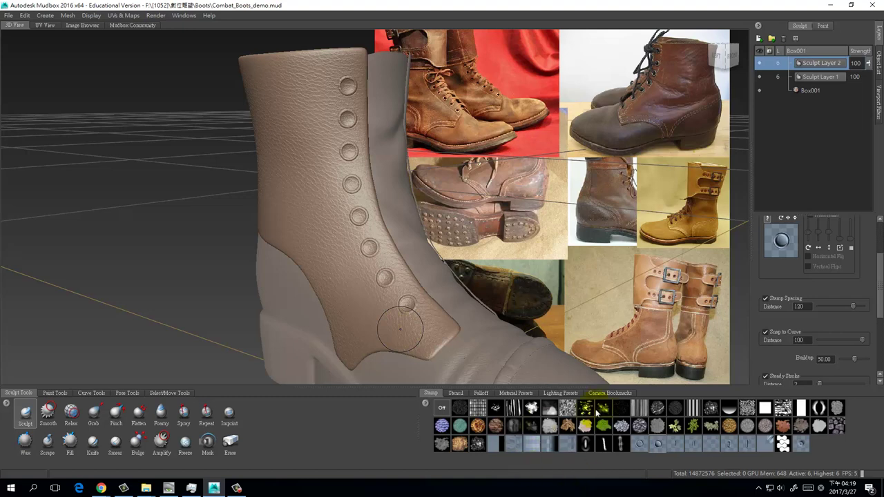
# - Erase the lowest eyelet from Sculpt Layer 2, and erase the leather texture beneath the remaining eyelets on Sculpt Layer 1
pyautogui.click(230, 440)
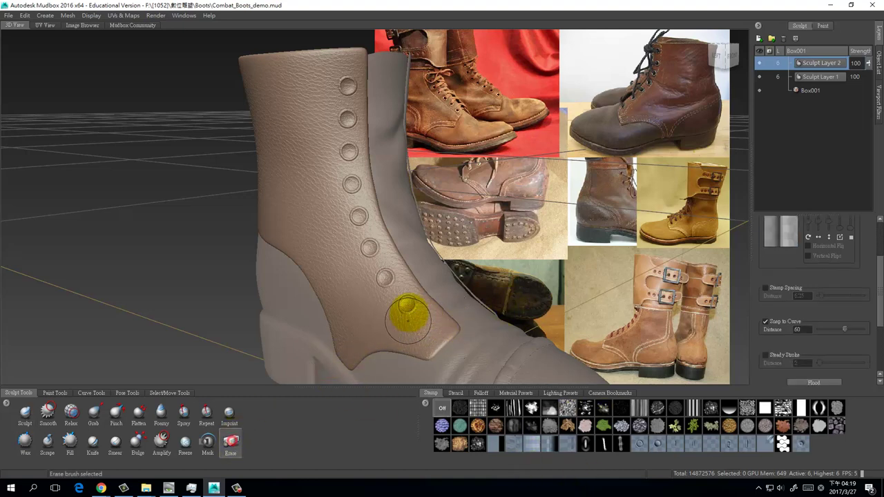
pyautogui.moveTo(408, 319)
pyautogui.mouseDown()
pyautogui.moveTo(393, 311)
pyautogui.moveTo(416, 306)
pyautogui.mouseUp()
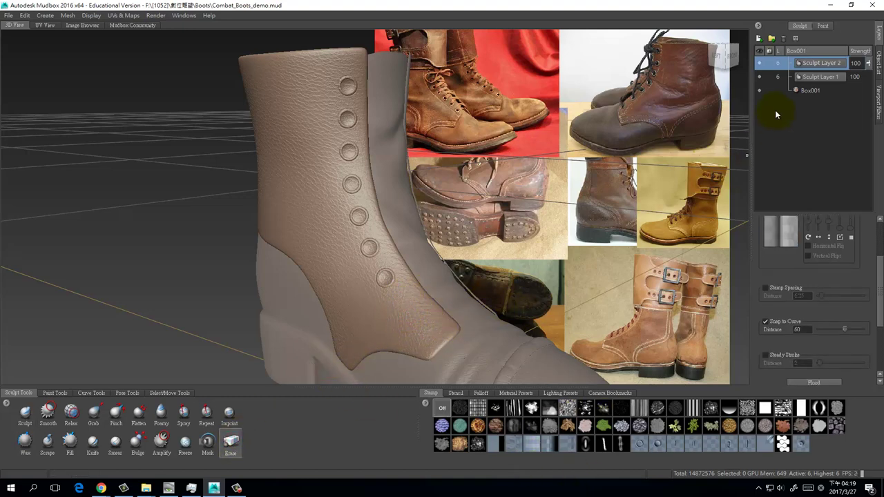
pyautogui.click(824, 74)
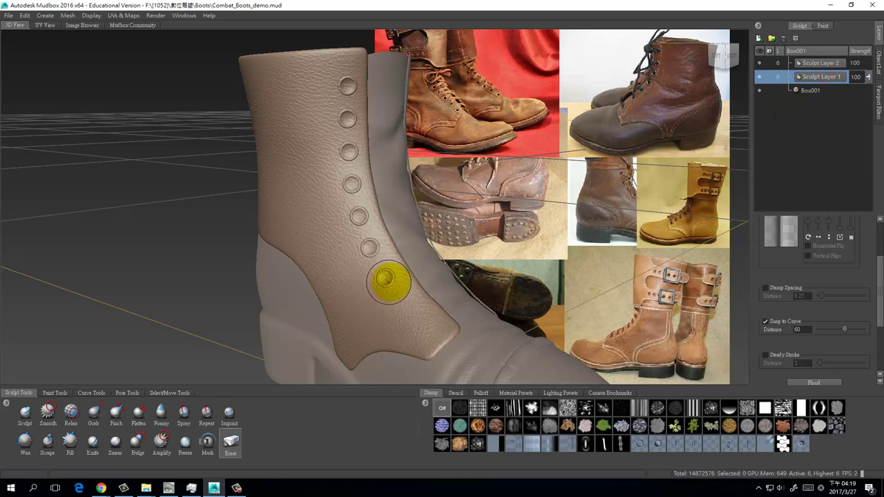
pyautogui.moveTo(389, 286); pyautogui.dragTo(383, 280)
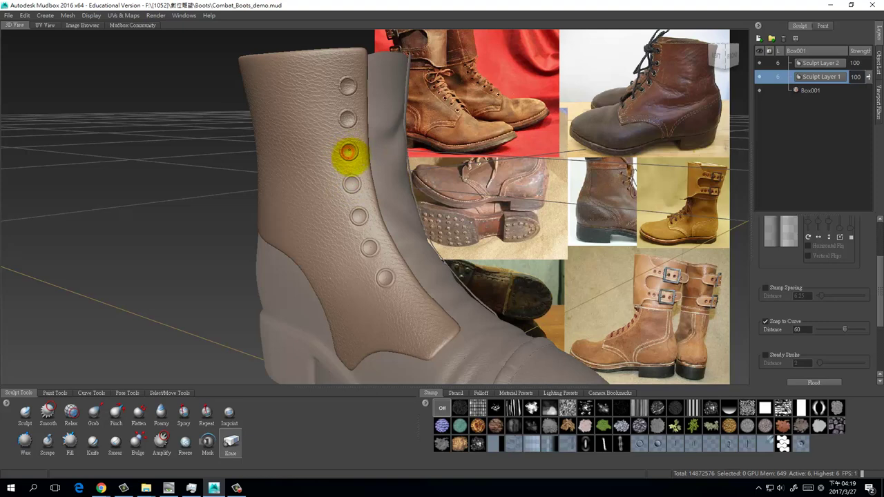
pyautogui.click(347, 154)
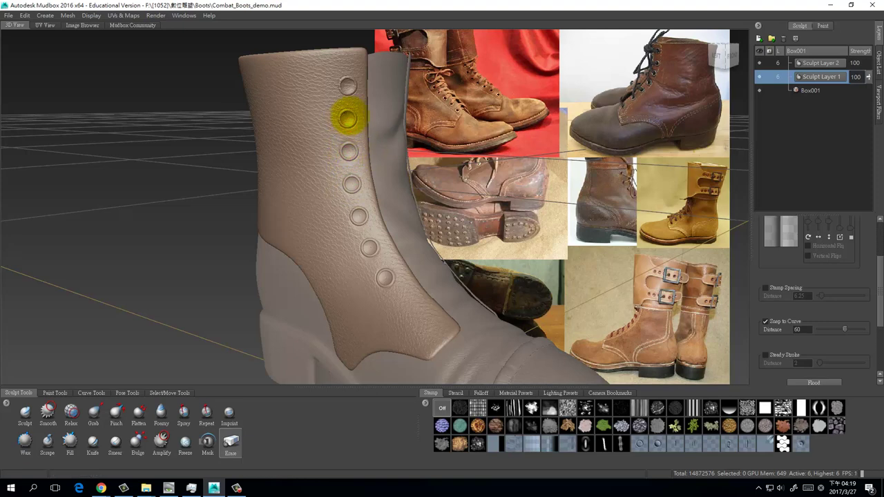
pyautogui.click(352, 183)
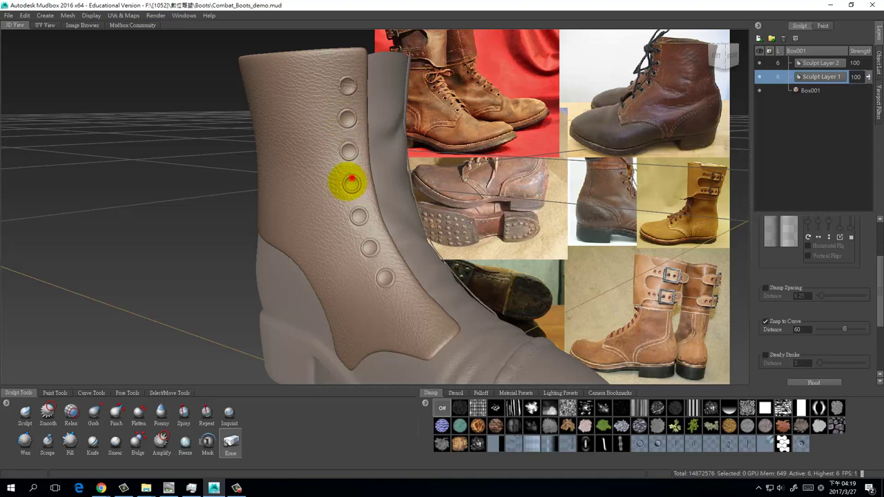
pyautogui.click(356, 217)
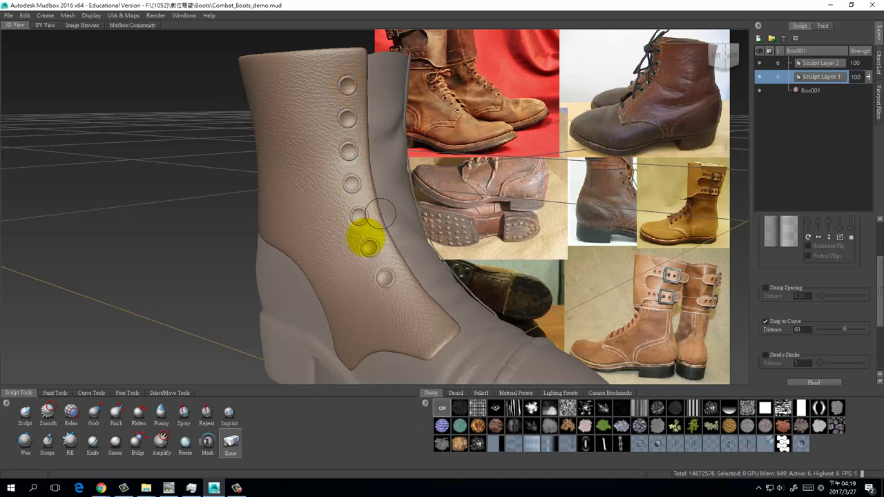
pyautogui.moveTo(366, 237)
pyautogui.keyDown('alt'); pyautogui.mouseDown()
pyautogui.moveTo(296, 251)
pyautogui.moveTo(375, 253)
pyautogui.mouseUp(); pyautogui.keyUp('alt')
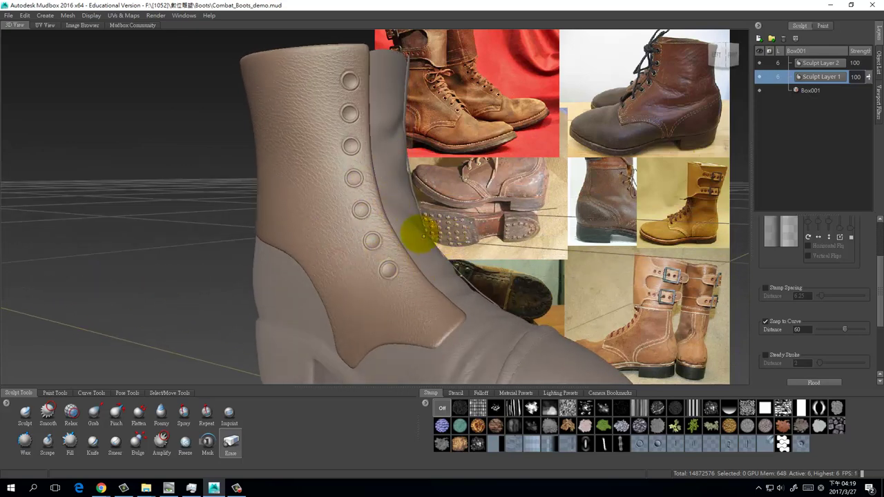
# - Unlock 鞋面003 and Box002 in the scene's object list, and select 鞋面003
pyautogui.keyDown('alt'); pyautogui.moveTo(358, 211); pyautogui.dragTo(558, 217); pyautogui.keyUp('alt')
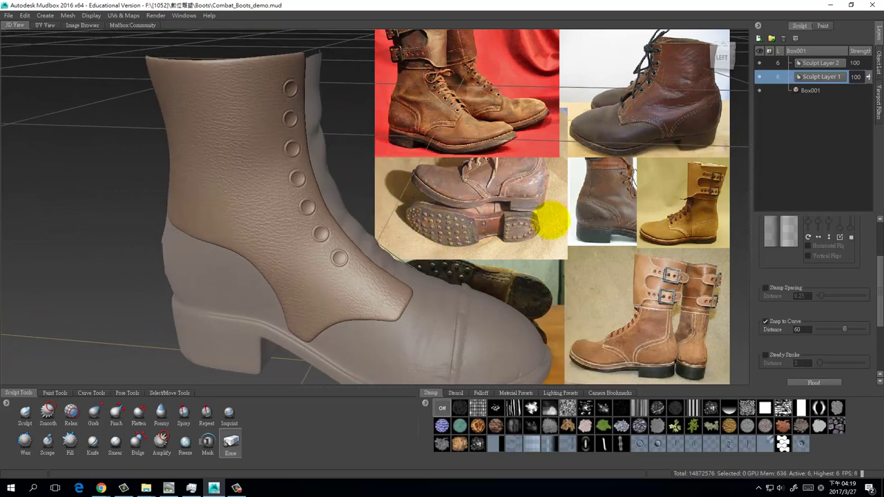
pyautogui.click(879, 66)
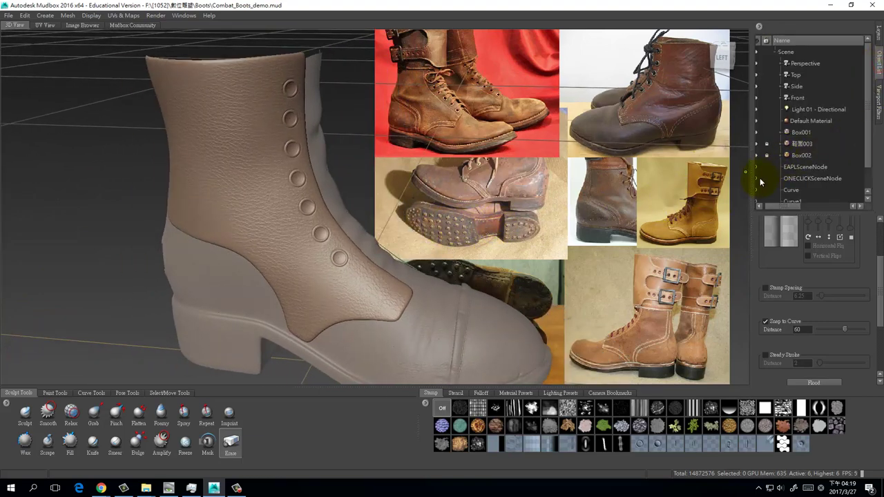
pyautogui.click(767, 144)
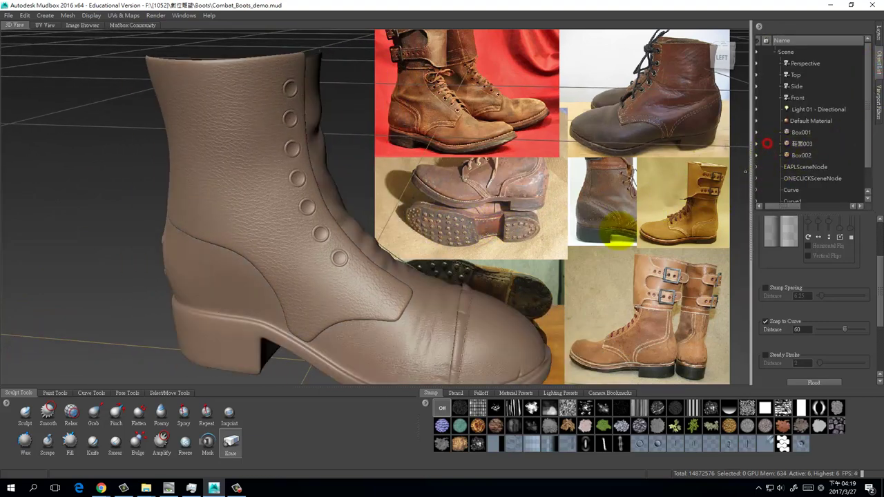
pyautogui.keyDown('alt'); pyautogui.moveTo(464, 255); pyautogui.dragTo(445, 256); pyautogui.keyUp('alt')
pyautogui.keyDown('alt'); pyautogui.moveTo(456, 272); pyautogui.dragTo(471, 298, button='right'); pyautogui.keyUp('alt')
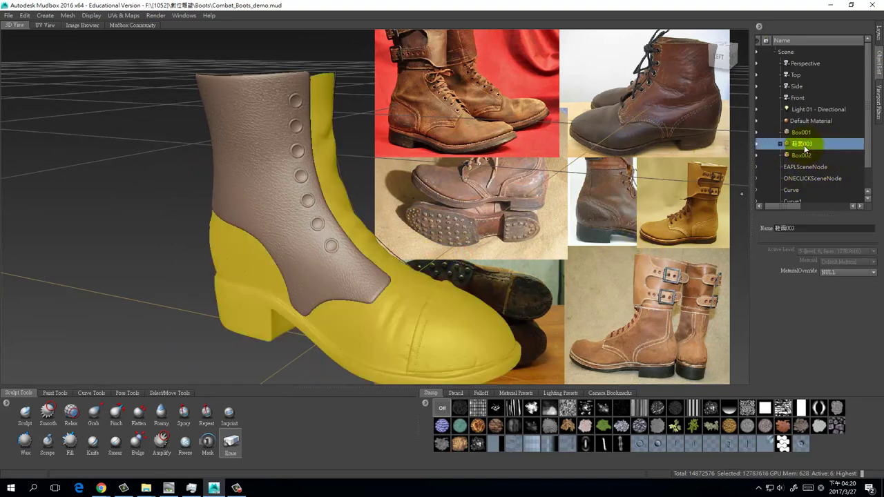
# - Bring up the paint layers and paint tools for 鞋面003, checking the UV view before returning to the 3D view
pyautogui.click(878, 33)
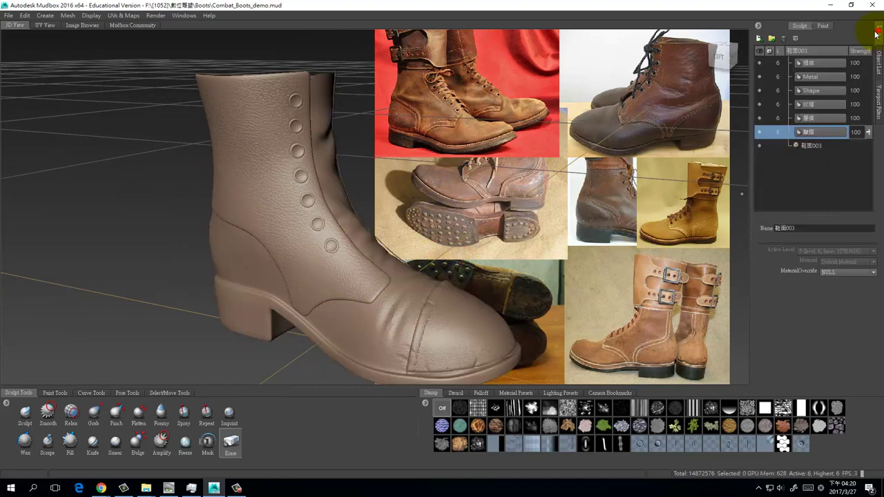
pyautogui.click(823, 25)
pyautogui.click(48, 394)
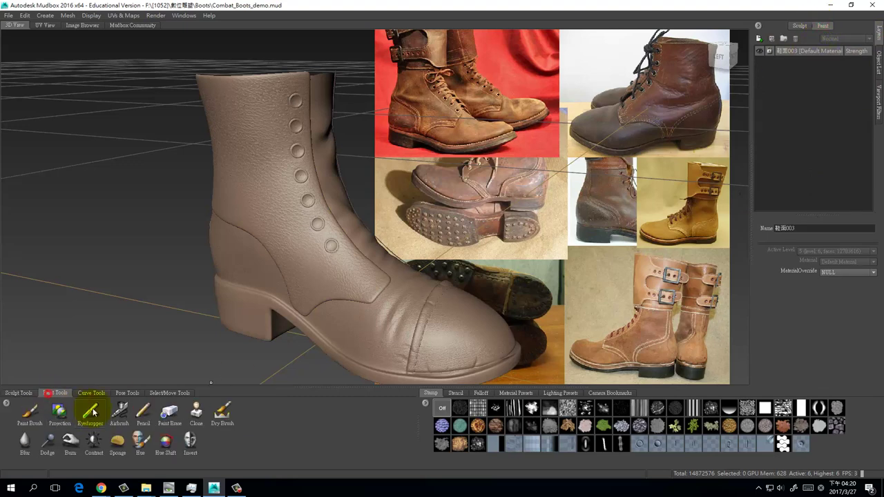
pyautogui.keyDown('alt'); pyautogui.moveTo(339, 357); pyautogui.dragTo(319, 314, button='middle'); pyautogui.keyUp('alt')
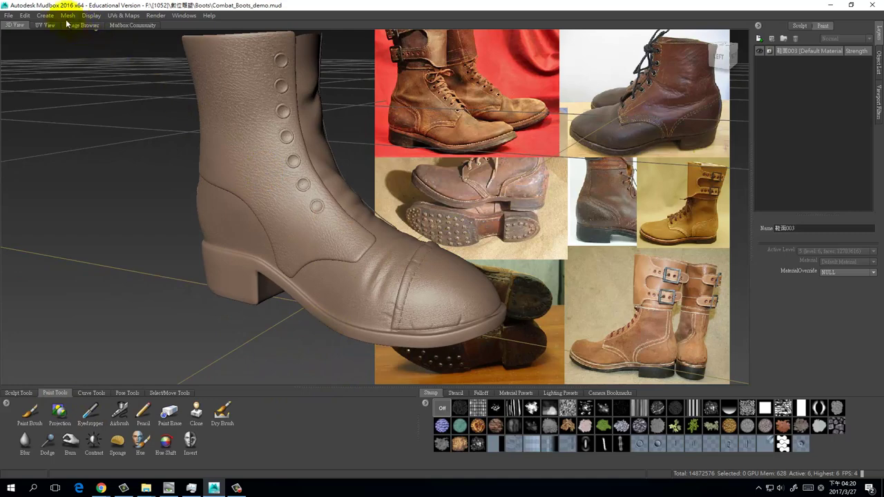
pyautogui.click(45, 25)
pyautogui.click(15, 24)
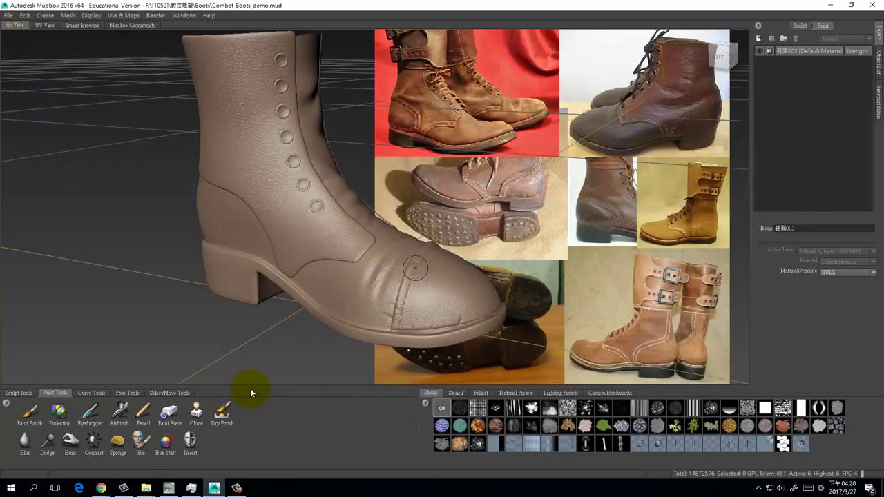
# - Try painting on the boot's forefoot with the Paint Brush, without creating UVs or preparing the mesh for PTEX
pyautogui.click(31, 413)
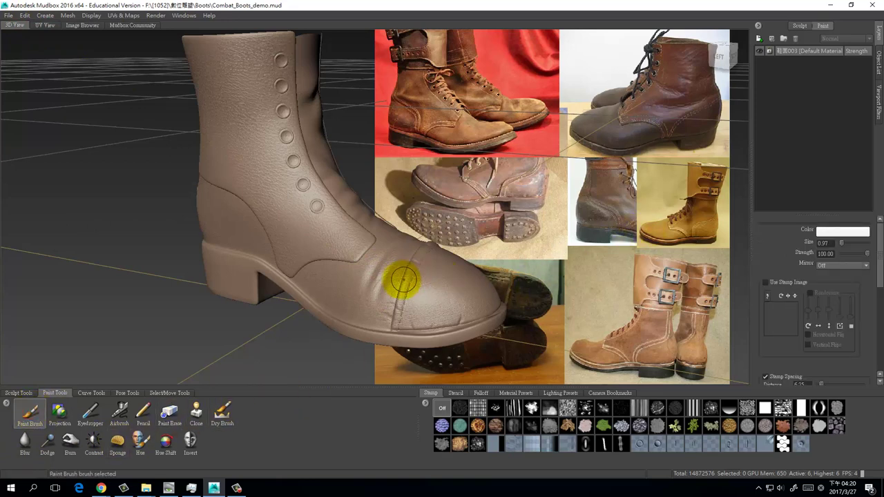
pyautogui.click(380, 271)
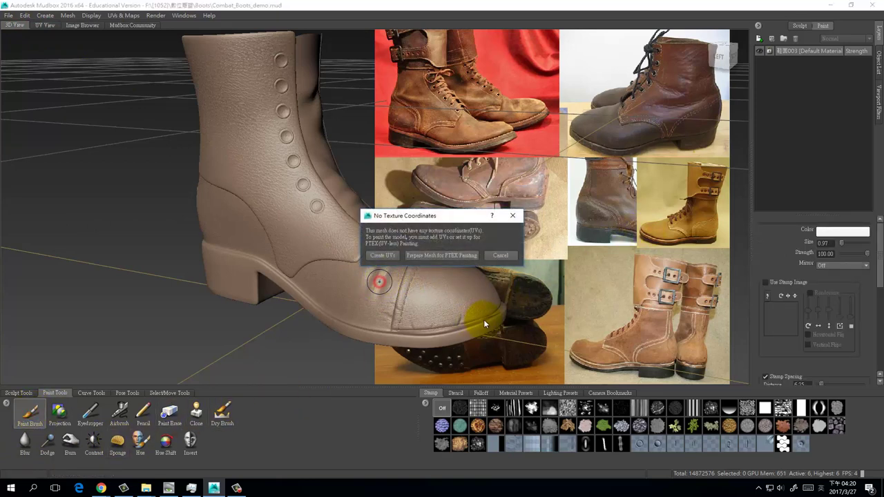
pyautogui.click(501, 256)
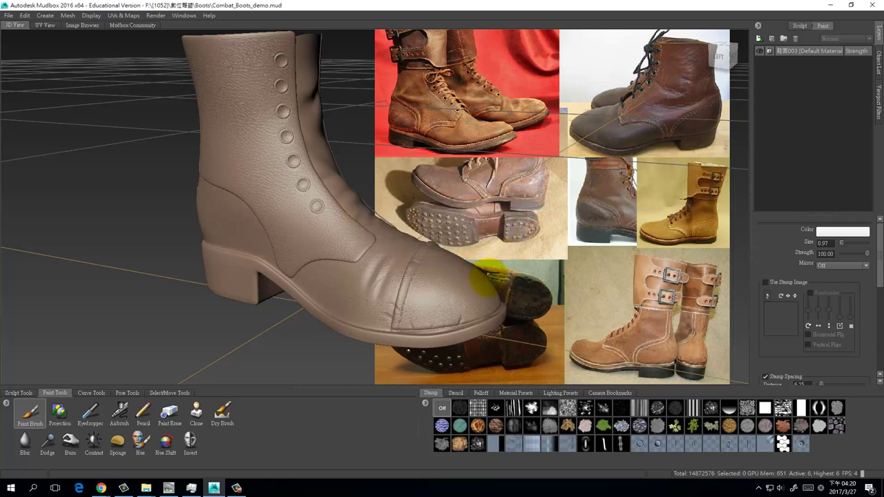
# - Lower the subdivision level of 鞋面003 to level 0
pyautogui.click(453, 339)
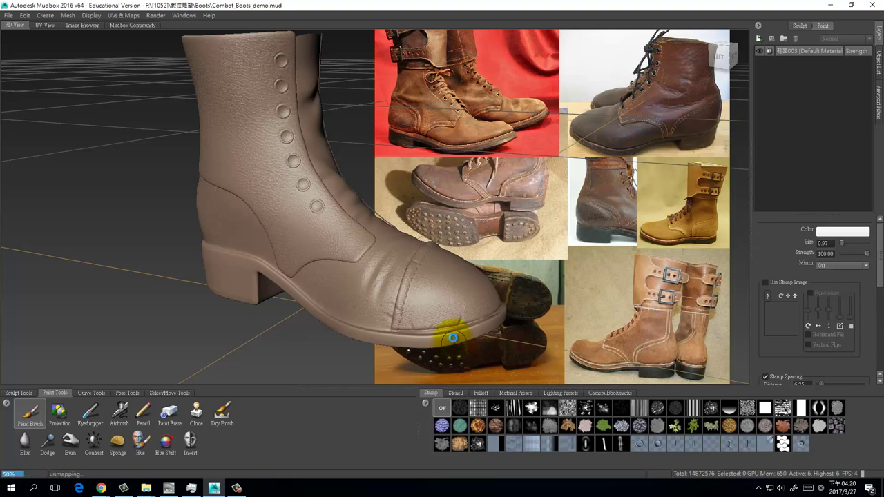
pyautogui.press('pagedown')
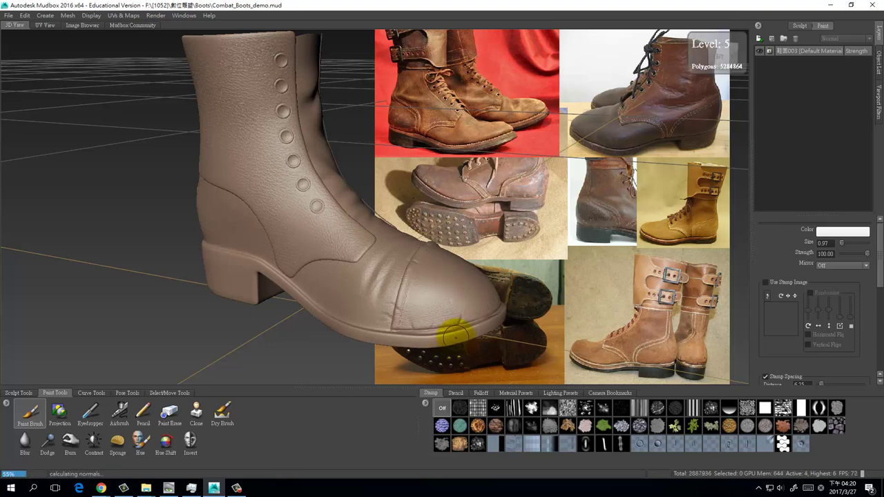
pyautogui.press('pagedown')
pyautogui.press('pagedown')
pyautogui.press('pagedown')
pyautogui.press('pagedown')
pyautogui.press('pagedown')
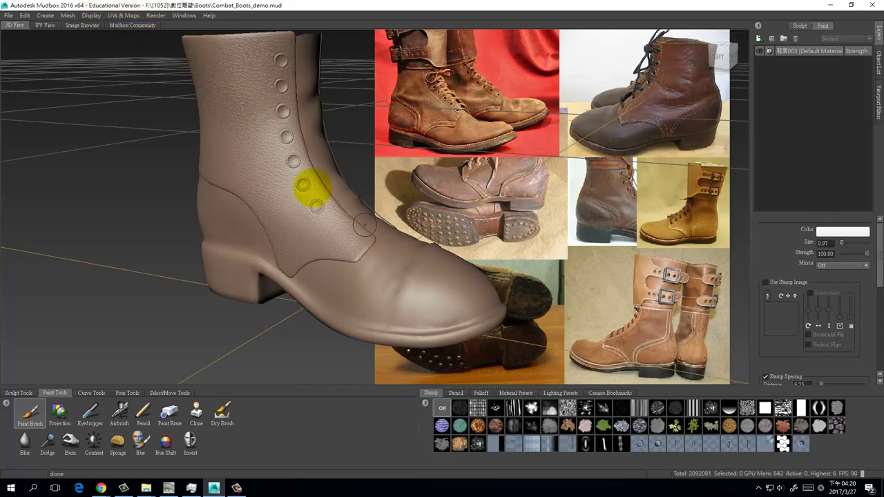
# - Start the PTEX setup for 鞋面003 and dismiss the mesh preparation guide
pyautogui.click(121, 16)
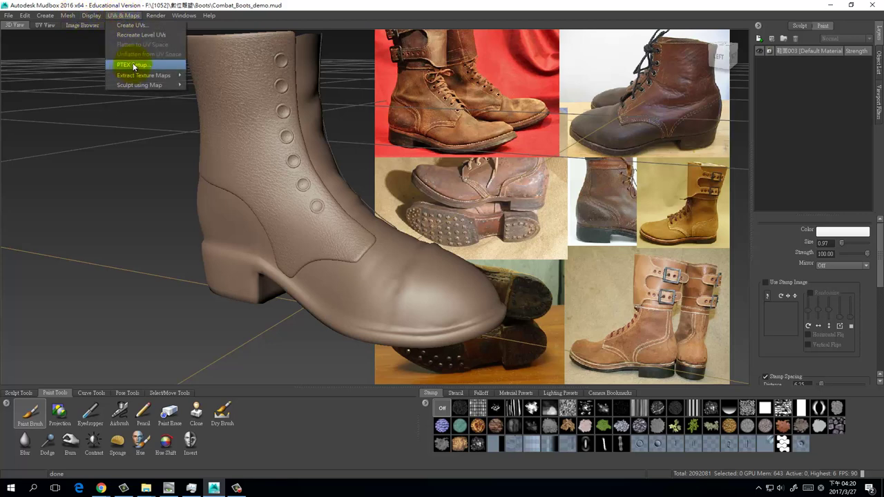
pyautogui.moveTo(141, 85)
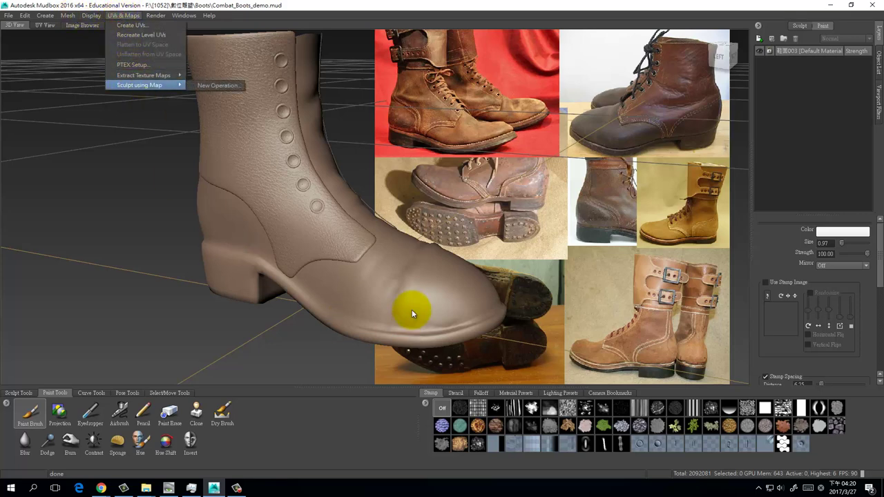
pyautogui.click(153, 63)
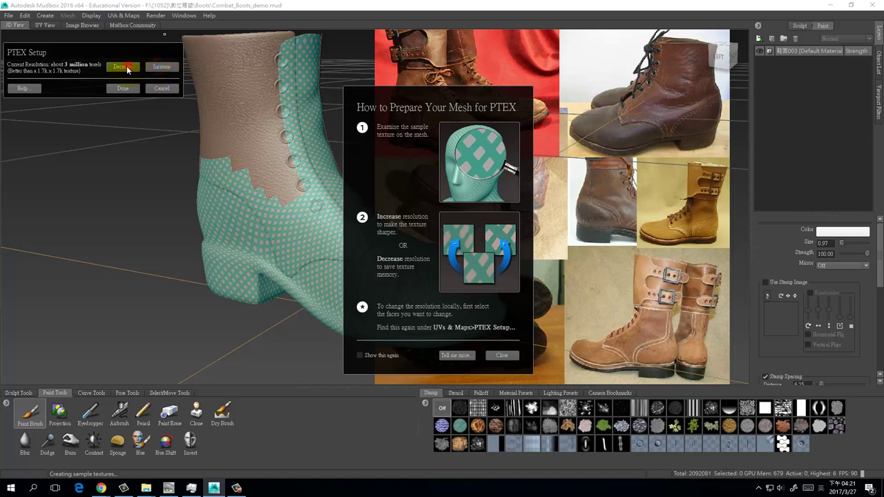
pyautogui.click(502, 357)
# - Try higher and lower PTEX resolutions, including about 12 million texels, and return to about 3 million texels
pyautogui.click(165, 67)
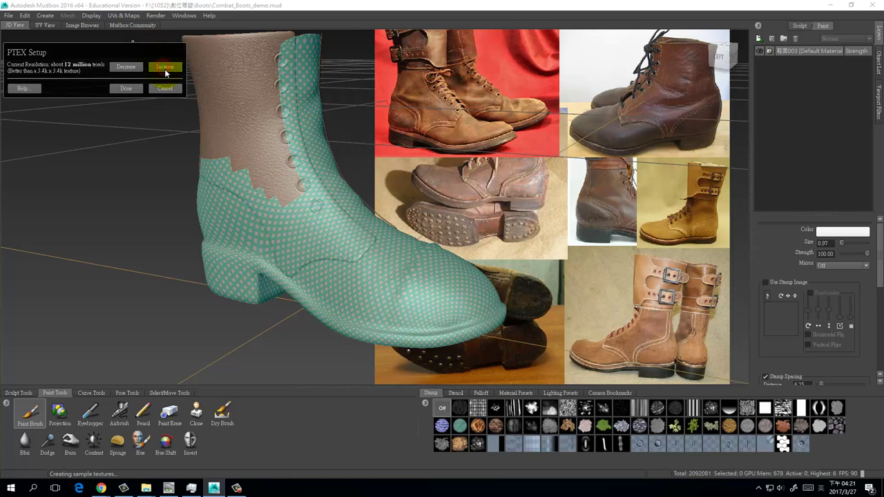
pyautogui.click(135, 70)
pyautogui.click(165, 67)
pyautogui.click(132, 69)
pyautogui.click(141, 68)
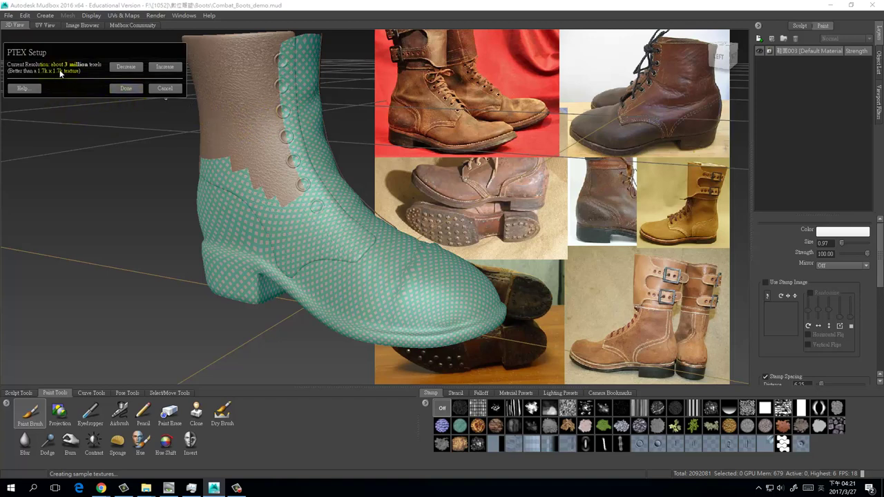
pyautogui.click(161, 68)
pyautogui.click(125, 66)
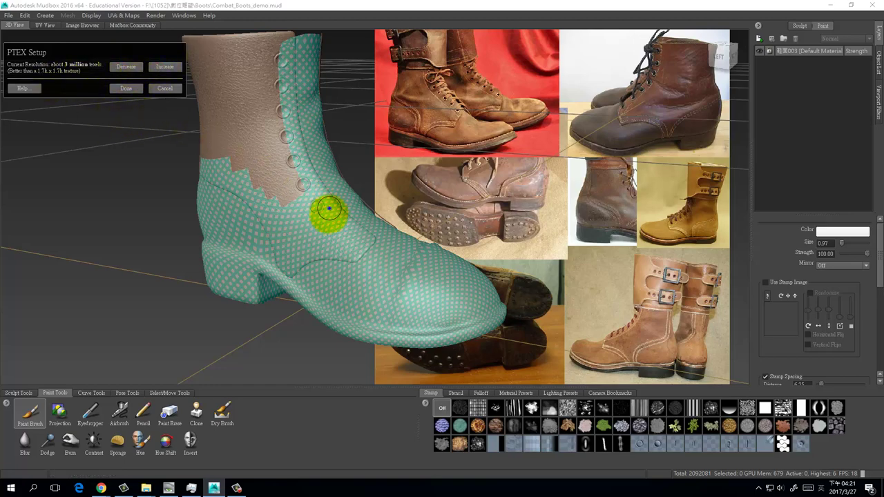
# - Compare the sample pattern up close at about 780 thousand texels, and complete the PTEX setup at about 3 million texels
pyautogui.keyDown('alt'); pyautogui.moveTo(330, 210); pyautogui.dragTo(331, 345, button='right'); pyautogui.keyUp('alt')
pyautogui.keyDown('alt'); pyautogui.moveTo(290, 250); pyautogui.dragTo(348, 187); pyautogui.keyUp('alt')
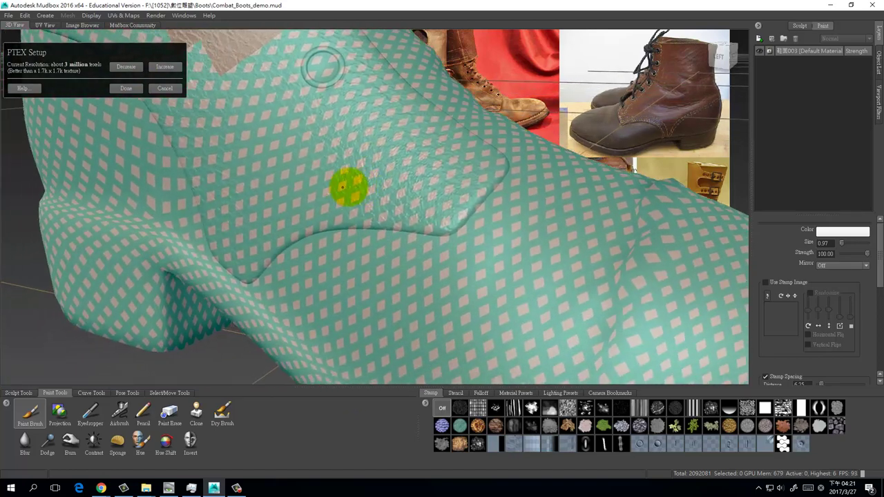
pyautogui.keyDown('alt'); pyautogui.moveTo(347, 215); pyautogui.dragTo(349, 365, button='right'); pyautogui.keyUp('alt')
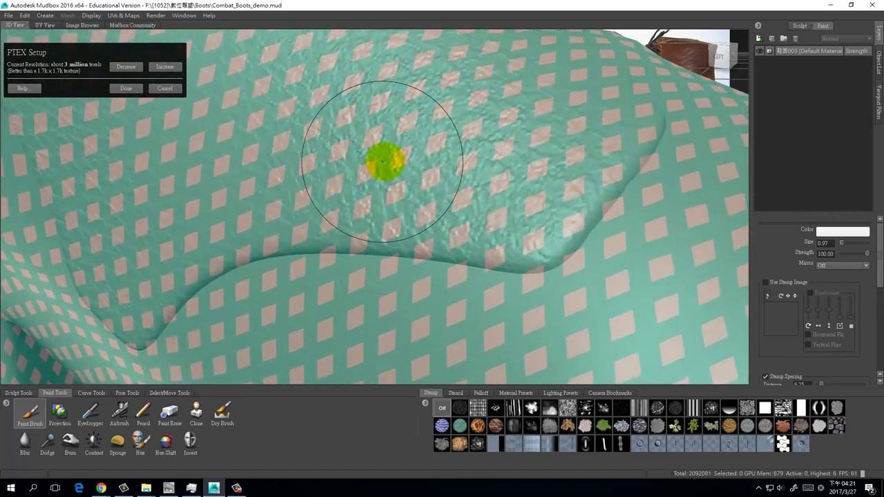
pyautogui.click(128, 67)
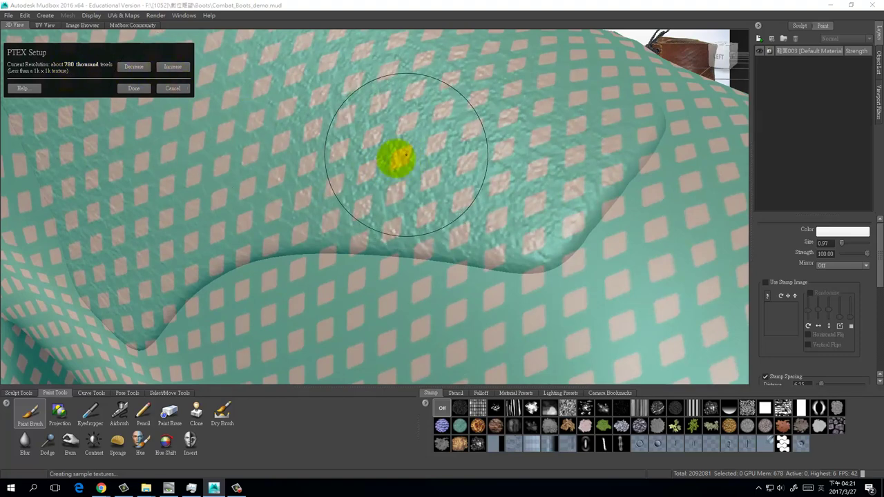
pyautogui.click(172, 67)
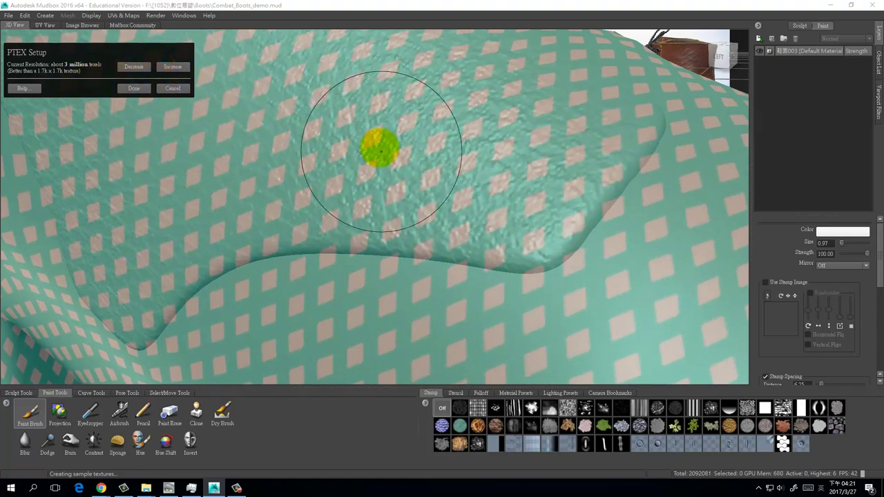
pyautogui.click(134, 88)
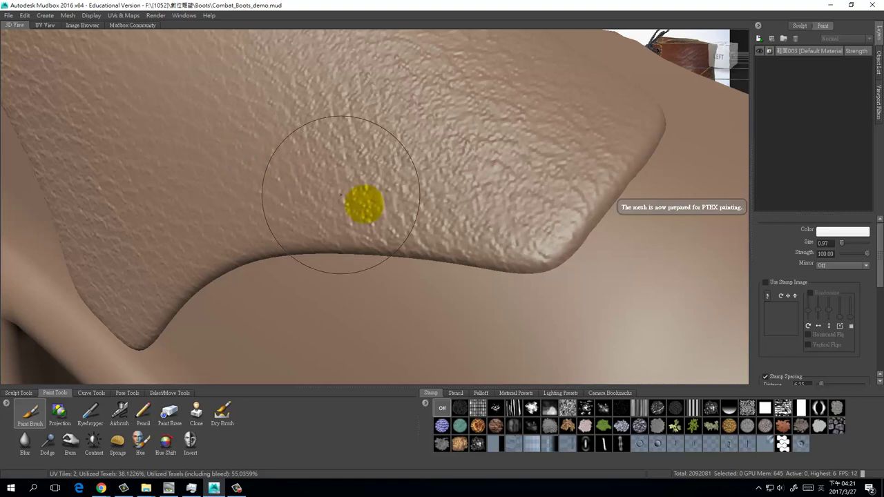
pyautogui.keyDown('alt'); pyautogui.moveTo(371, 206); pyautogui.dragTo(353, 154, button='right'); pyautogui.keyUp('alt')
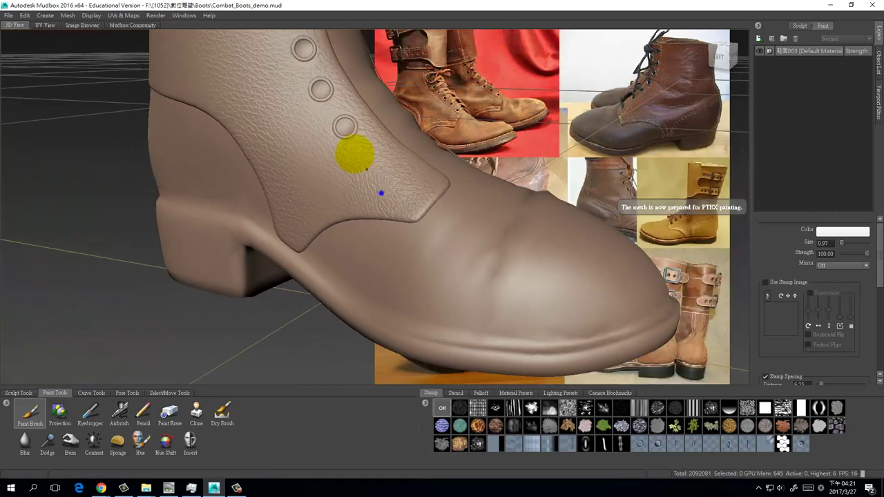
pyautogui.keyDown('alt'); pyautogui.moveTo(381, 193); pyautogui.dragTo(379, 229, button='middle'); pyautogui.keyUp('alt')
pyautogui.keyDown('alt'); pyautogui.moveTo(379, 228); pyautogui.dragTo(568, 178, button='right'); pyautogui.keyUp('alt')
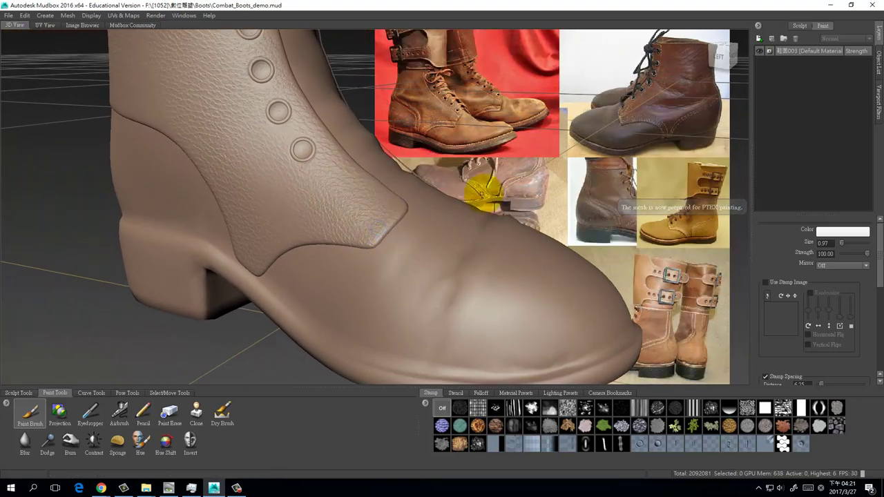
# - Raise 鞋面003 to subdivision level 6, hide the sculpt layer directly below Shape, and return to the paint layers
pyautogui.press('pageup')
pyautogui.press('pageup')
pyautogui.press('pageup')
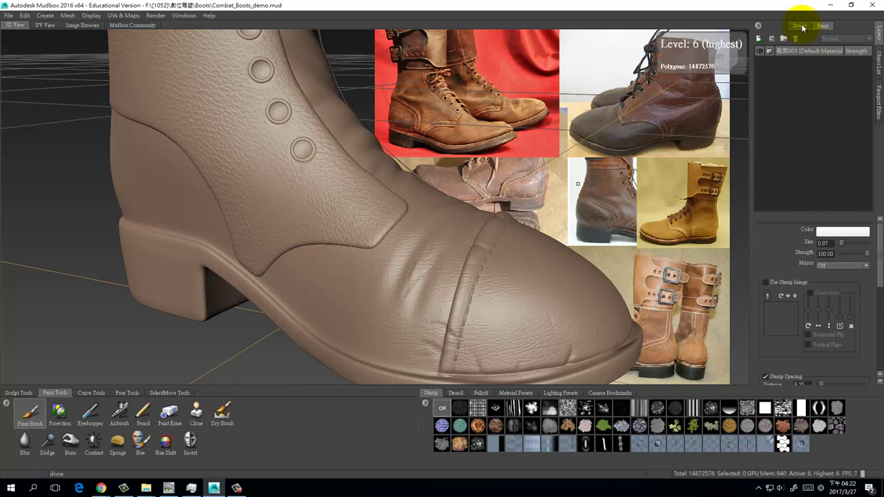
pyautogui.click(800, 26)
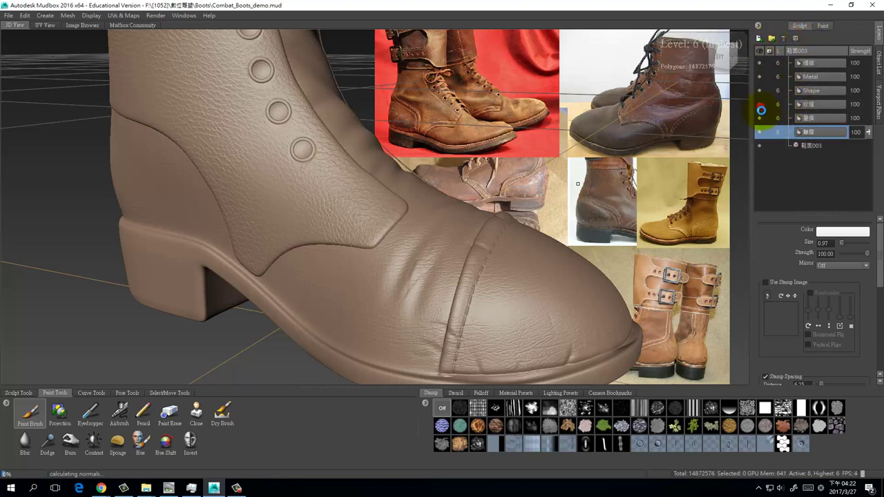
pyautogui.click(760, 106)
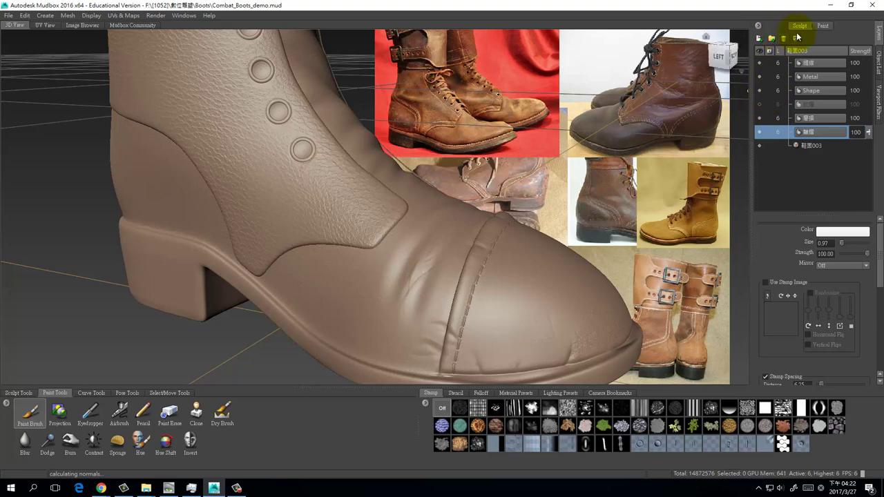
pyautogui.click(822, 25)
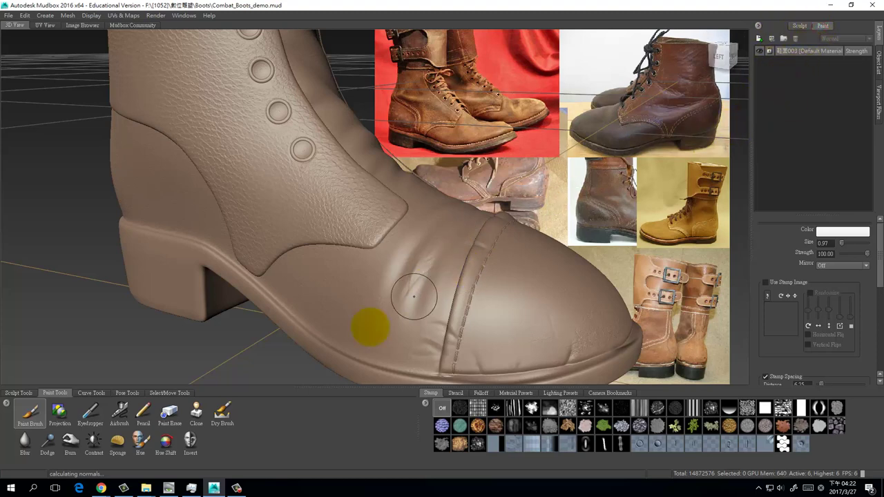
# - Set up the Projection brush with the creased dark brown leather stencil and set the stencil's visibility to 0.46
pyautogui.click(60, 414)
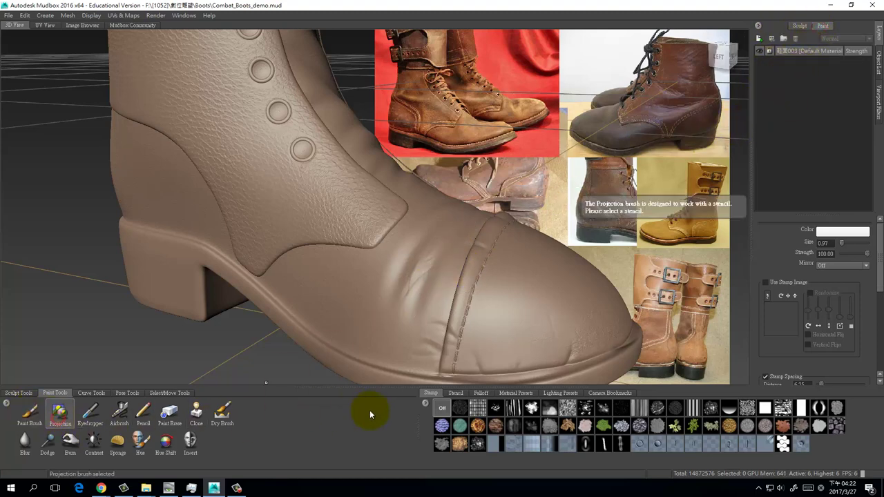
pyautogui.click(455, 393)
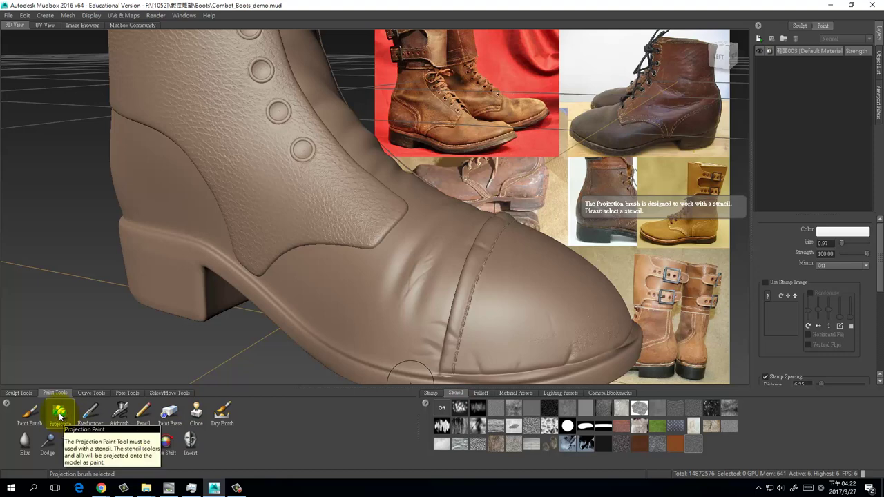
pyautogui.click(674, 445)
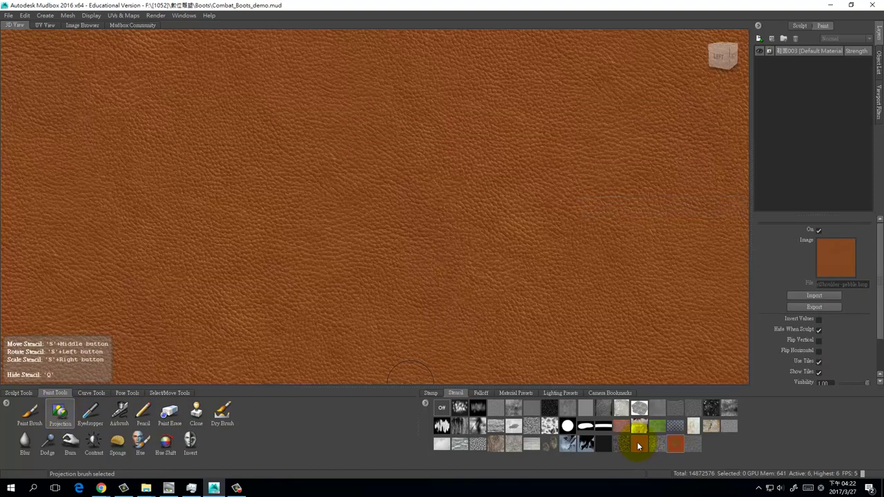
pyautogui.click(638, 445)
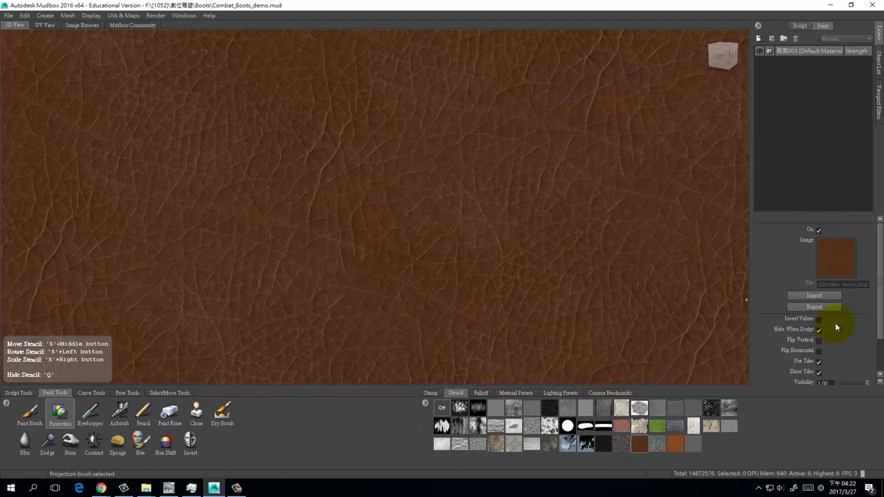
pyautogui.moveTo(878, 282); pyautogui.dragTo(878, 311)
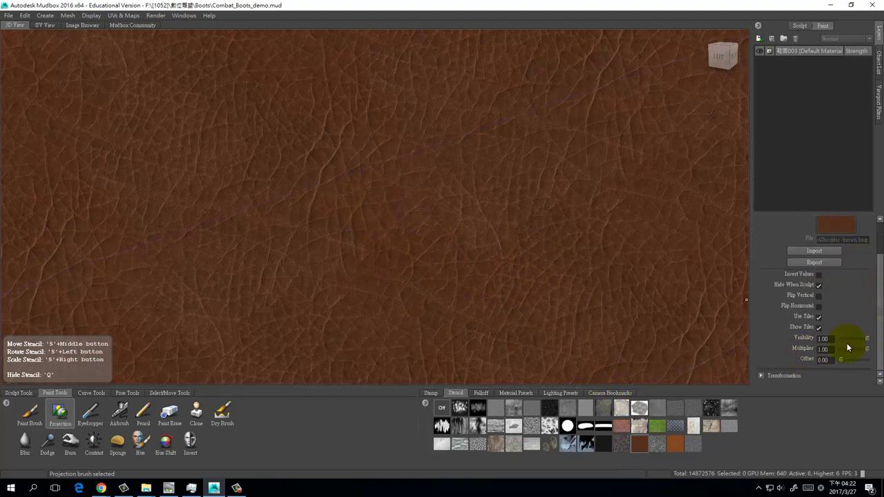
pyautogui.moveTo(867, 342); pyautogui.dragTo(855, 341)
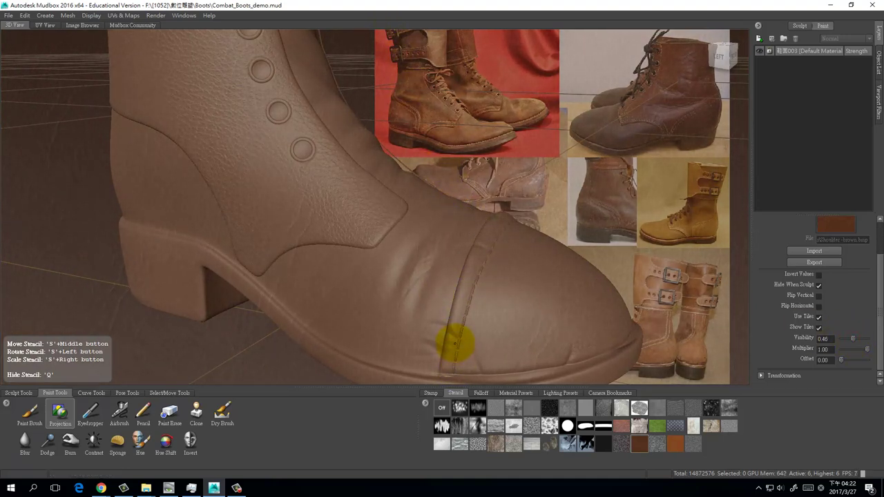
# - Create Paint Layer 1 for the shoe body as an 8 bit Integer RGBA Ptex file on the Diffuse channel
pyautogui.moveTo(450, 326)
pyautogui.mouseDown()
pyautogui.moveTo(424, 302)
pyautogui.moveTo(426, 318)
pyautogui.moveTo(450, 314)
pyautogui.mouseUp()
pyautogui.moveTo(454, 272); pyautogui.dragTo(438, 235)
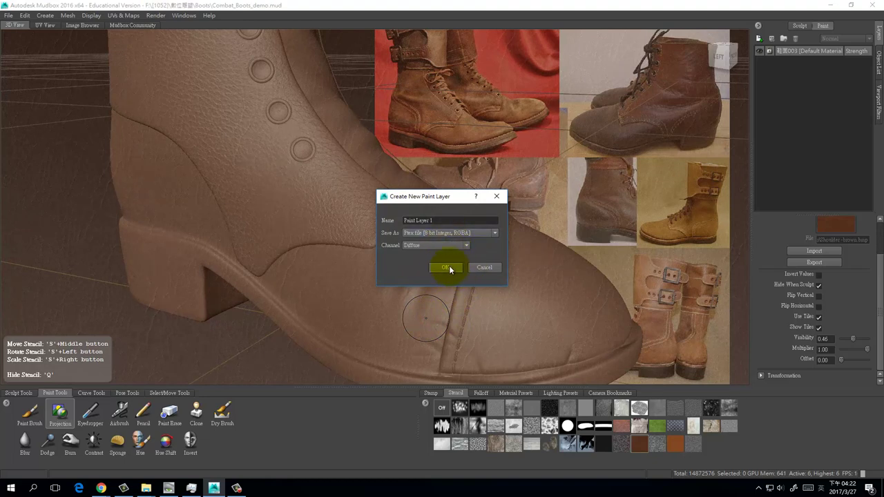
pyautogui.click(420, 246)
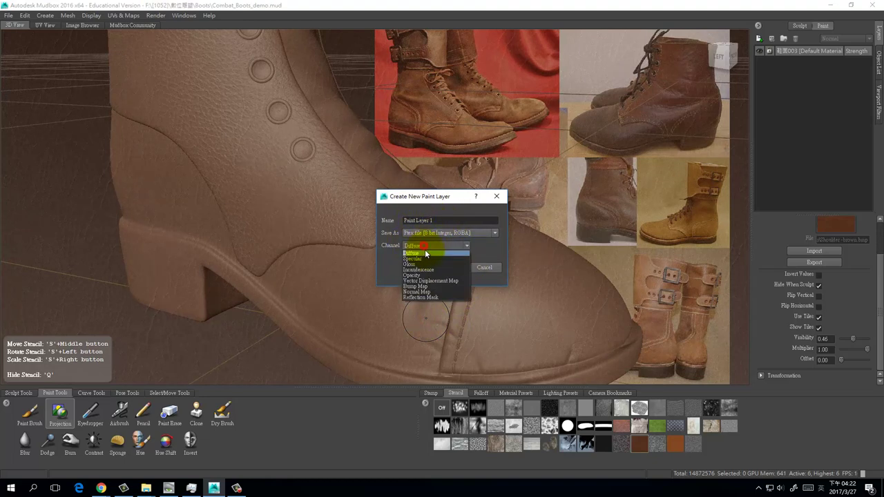
pyautogui.click(435, 250)
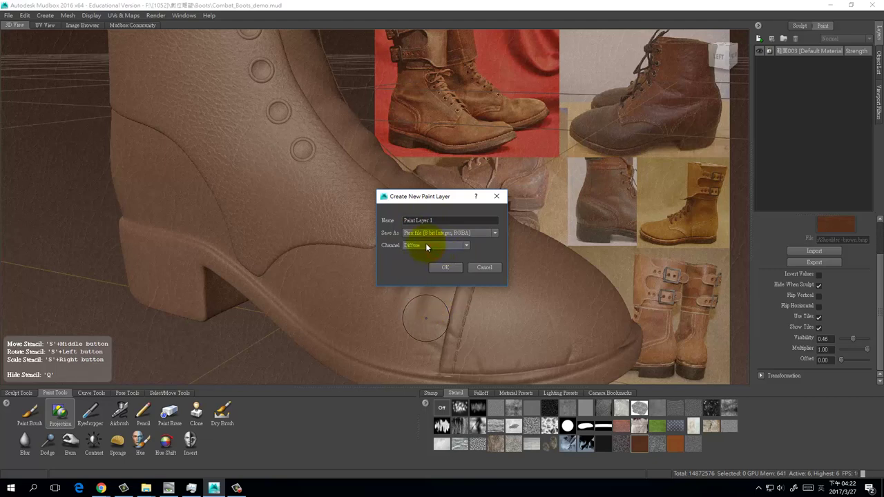
pyautogui.click(446, 267)
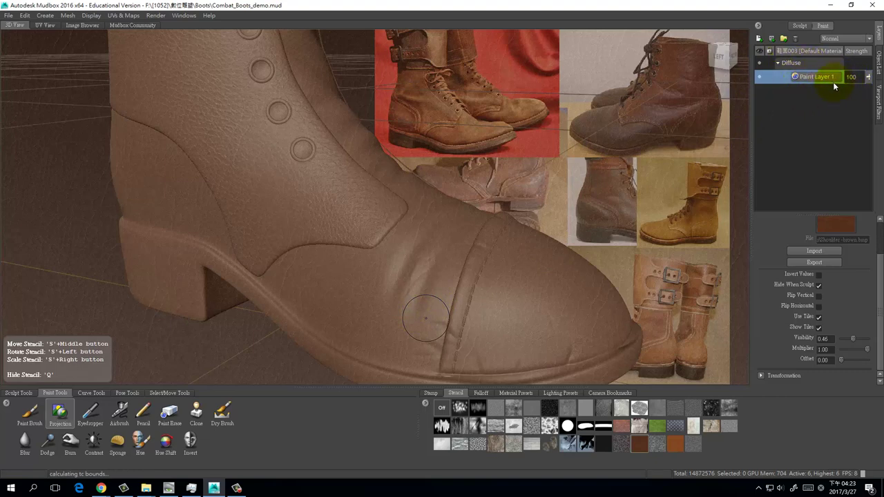
pyautogui.click(764, 79)
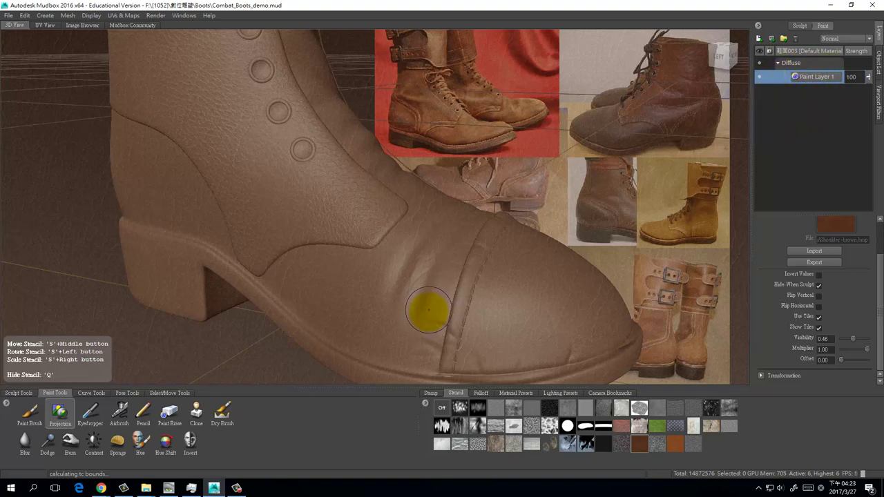
# - Project the brown leather onto the left side of the vamp and the front part of the left heel panel
pyautogui.keyDown('alt'); pyautogui.moveTo(421, 311); pyautogui.dragTo(474, 306); pyautogui.keyUp('alt')
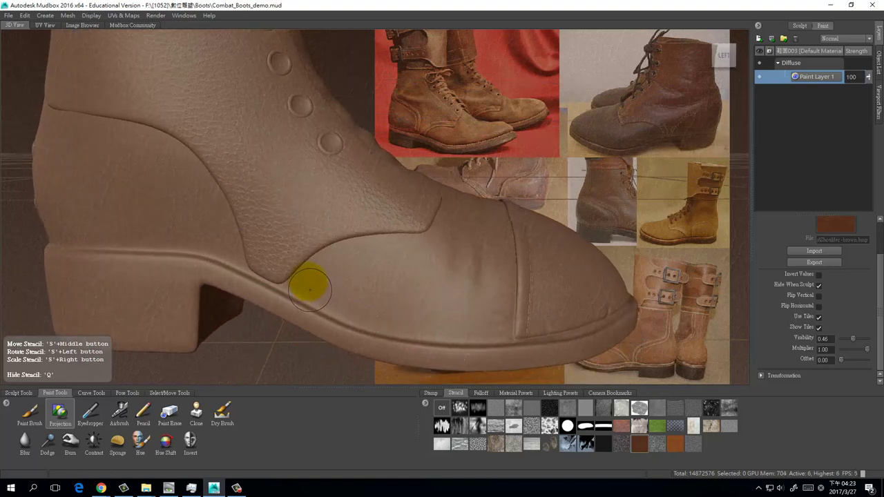
pyautogui.moveTo(349, 290)
pyautogui.mouseDown()
pyautogui.moveTo(308, 276)
pyautogui.moveTo(349, 258)
pyautogui.mouseUp()
pyautogui.moveTo(423, 252)
pyautogui.mouseDown()
pyautogui.moveTo(357, 283)
pyautogui.moveTo(292, 270)
pyautogui.moveTo(393, 322)
pyautogui.moveTo(457, 336)
pyautogui.moveTo(504, 299)
pyautogui.moveTo(484, 201)
pyautogui.mouseUp()
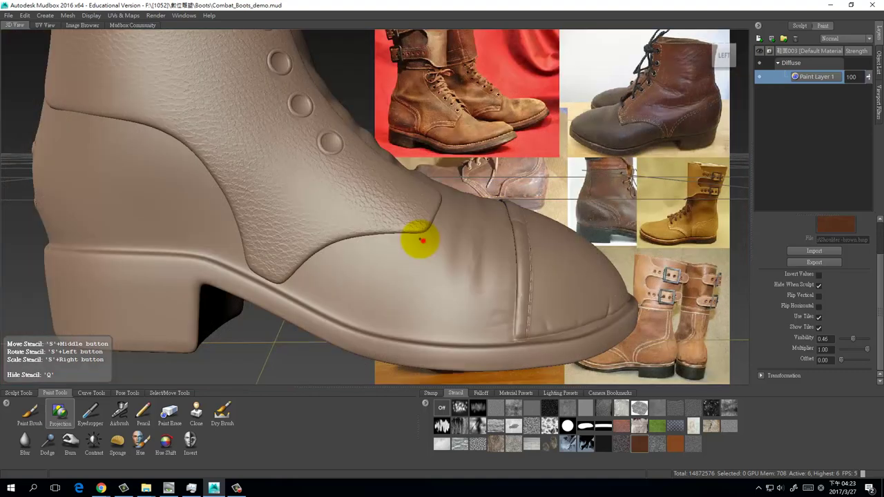
pyautogui.moveTo(419, 239); pyautogui.dragTo(499, 280)
pyautogui.moveTo(496, 330); pyautogui.dragTo(323, 285)
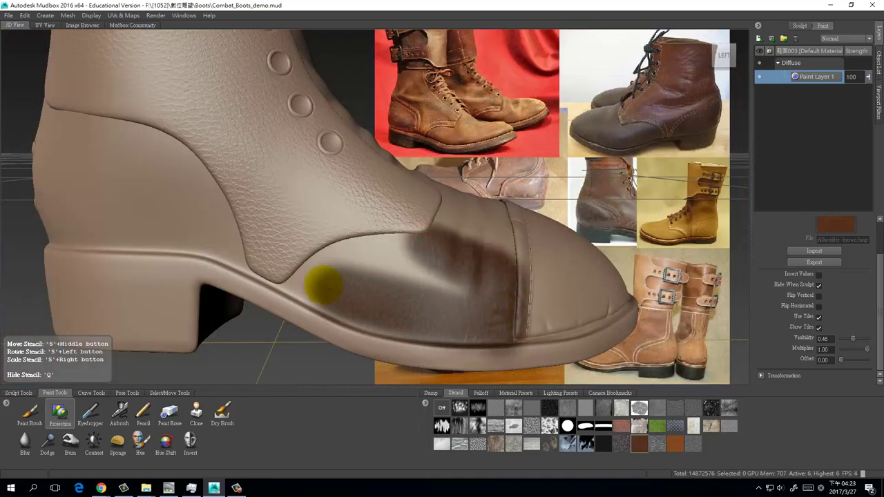
pyautogui.moveTo(441, 316)
pyautogui.mouseDown()
pyautogui.moveTo(370, 259)
pyautogui.moveTo(357, 237)
pyautogui.moveTo(297, 270)
pyautogui.moveTo(310, 290)
pyautogui.moveTo(253, 267)
pyautogui.moveTo(269, 272)
pyautogui.moveTo(241, 214)
pyautogui.moveTo(216, 225)
pyautogui.mouseUp()
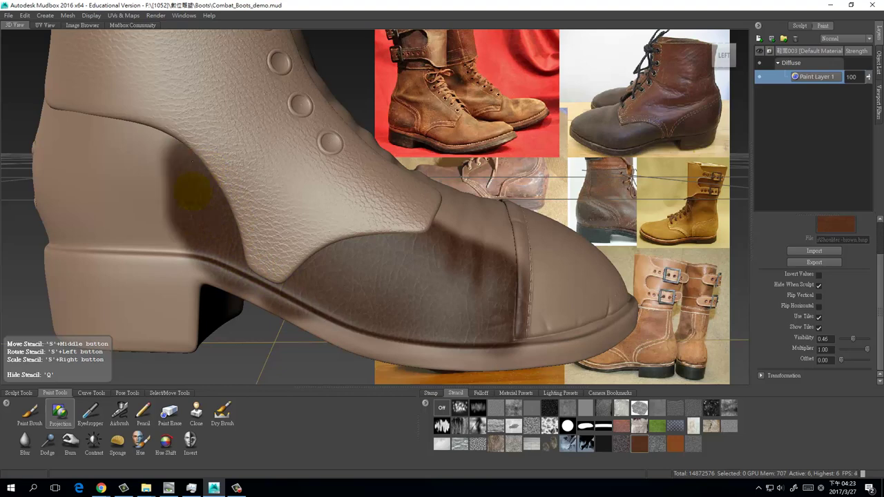
pyautogui.moveTo(194, 190); pyautogui.dragTo(218, 255)
# - Project the brown leather over the front of the vamp and the left half of the toe cap
pyautogui.moveTo(446, 299)
pyautogui.keyDown('alt'); pyautogui.mouseDown()
pyautogui.moveTo(449, 336)
pyautogui.moveTo(445, 296)
pyautogui.moveTo(433, 284)
pyautogui.mouseUp(); pyautogui.keyUp('alt')
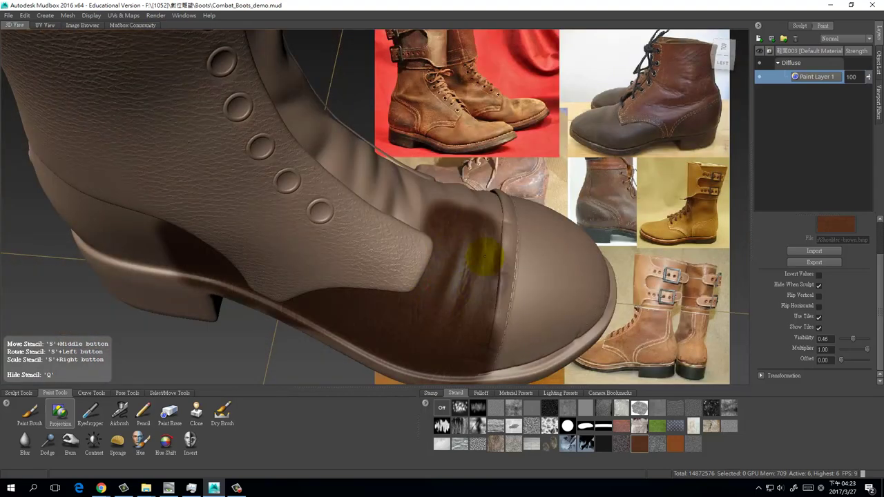
pyautogui.moveTo(568, 302); pyautogui.dragTo(560, 307)
pyautogui.moveTo(507, 314)
pyautogui.keyDown('alt'); pyautogui.mouseDown()
pyautogui.moveTo(461, 280)
pyautogui.moveTo(464, 294)
pyautogui.mouseUp(); pyautogui.keyUp('alt')
pyautogui.moveTo(480, 351); pyautogui.dragTo(584, 340)
pyautogui.moveTo(488, 328); pyautogui.dragTo(504, 319)
pyautogui.keyDown('alt'); pyautogui.moveTo(501, 325); pyautogui.dragTo(482, 321, button='middle'); pyautogui.keyUp('alt')
pyautogui.moveTo(480, 321)
pyautogui.keyDown('alt'); pyautogui.mouseDown()
pyautogui.moveTo(464, 316)
pyautogui.moveTo(387, 331)
pyautogui.moveTo(390, 347)
pyautogui.moveTo(380, 288)
pyautogui.mouseUp(); pyautogui.keyUp('alt')
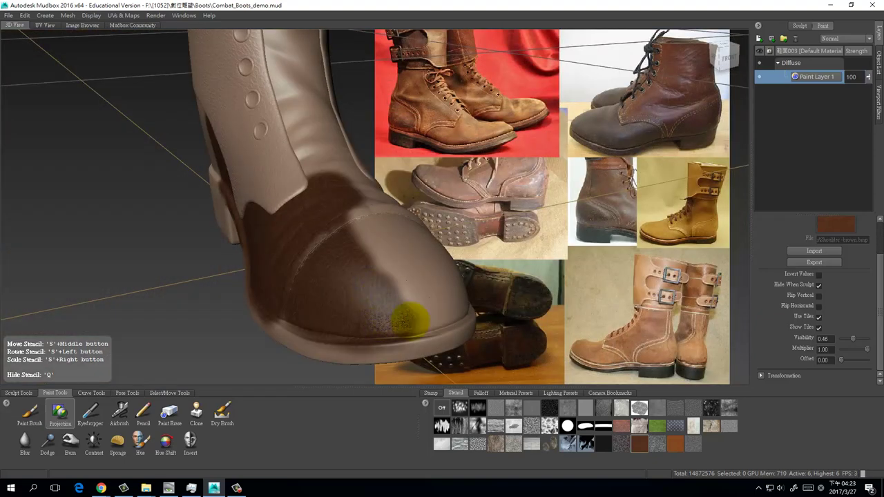
# - Project the brown leather over the remaining unpainted area of the toe cap
pyautogui.keyDown('alt'); pyautogui.moveTo(410, 320); pyautogui.dragTo(371, 311); pyautogui.keyUp('alt')
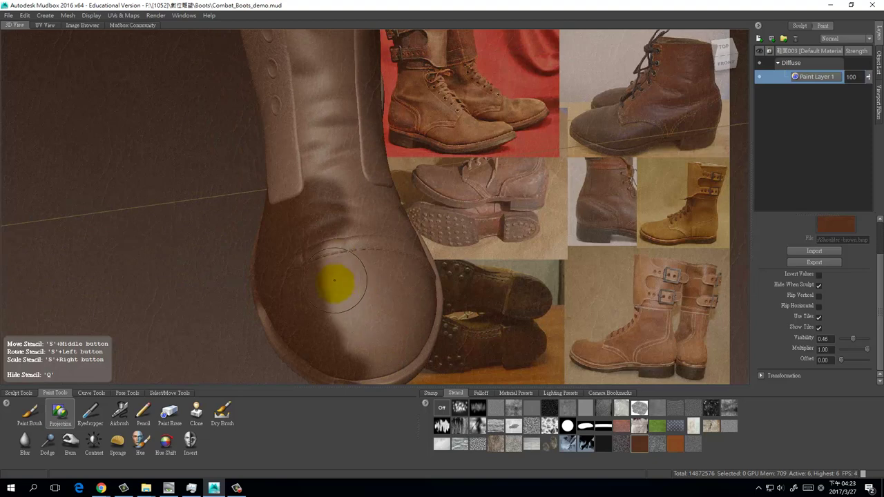
pyautogui.keyDown('alt'); pyautogui.moveTo(335, 281); pyautogui.dragTo(345, 234); pyautogui.keyUp('alt')
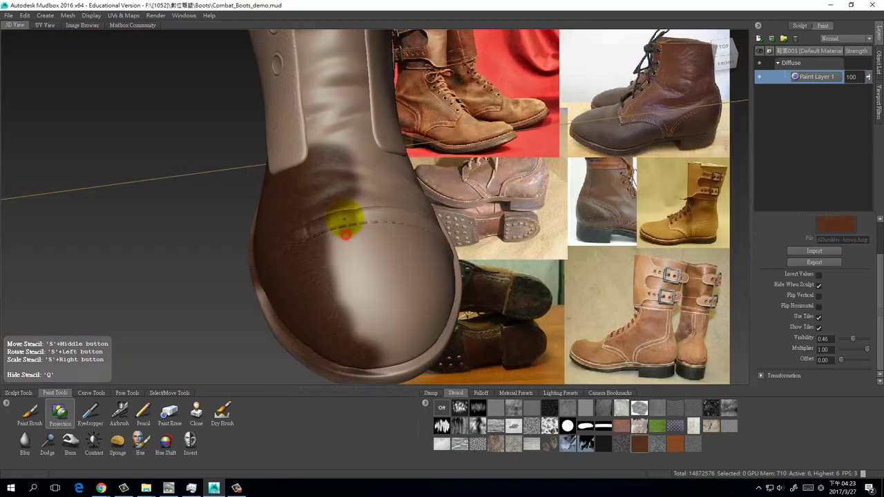
pyautogui.moveTo(373, 348)
pyautogui.keyDown('alt'); pyautogui.mouseDown()
pyautogui.moveTo(395, 352)
pyautogui.moveTo(266, 318)
pyautogui.mouseUp(); pyautogui.keyUp('alt')
pyautogui.moveTo(315, 336); pyautogui.dragTo(341, 317)
pyautogui.moveTo(303, 297)
pyautogui.mouseDown()
pyautogui.moveTo(340, 227)
pyautogui.moveTo(364, 260)
pyautogui.moveTo(350, 309)
pyautogui.moveTo(294, 292)
pyautogui.mouseUp()
pyautogui.moveTo(268, 294); pyautogui.dragTo(268, 294)
# - Project the brown leather over the creased area behind the toe cap on the boot's right side
pyautogui.keyDown('alt'); pyautogui.moveTo(383, 294); pyautogui.dragTo(299, 270); pyautogui.keyUp('alt')
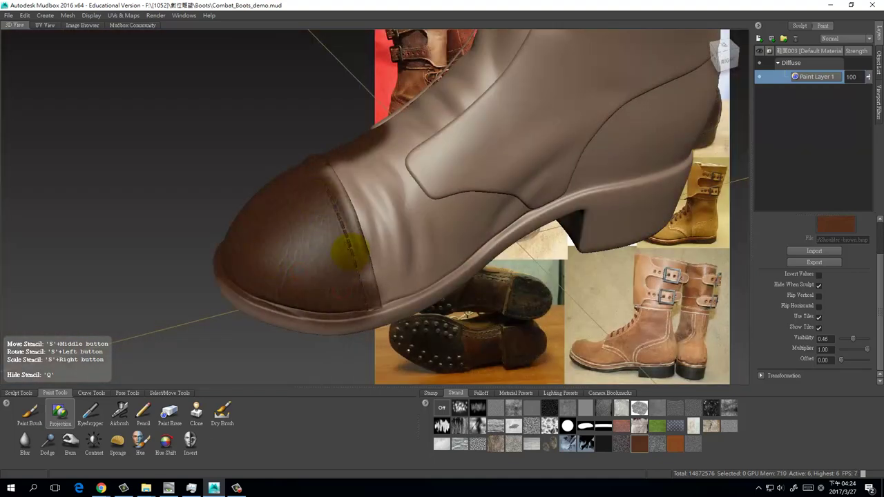
pyautogui.moveTo(317, 188); pyautogui.dragTo(397, 255)
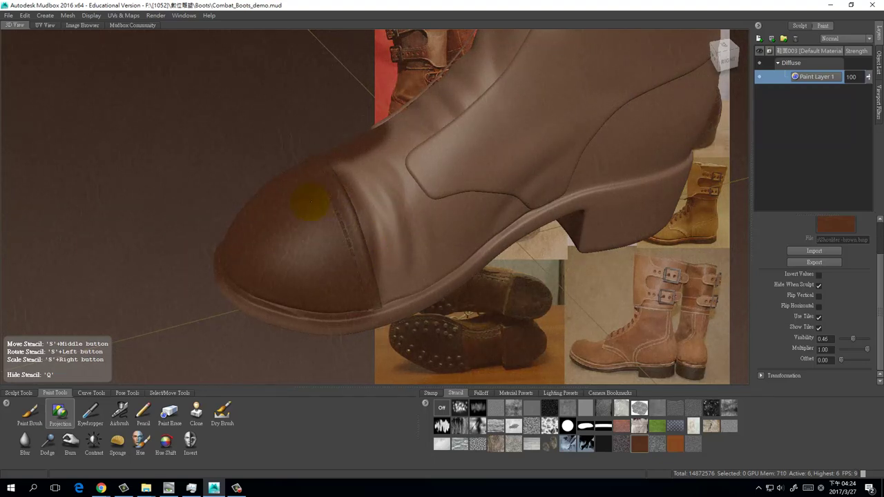
pyautogui.moveTo(399, 217); pyautogui.dragTo(393, 246)
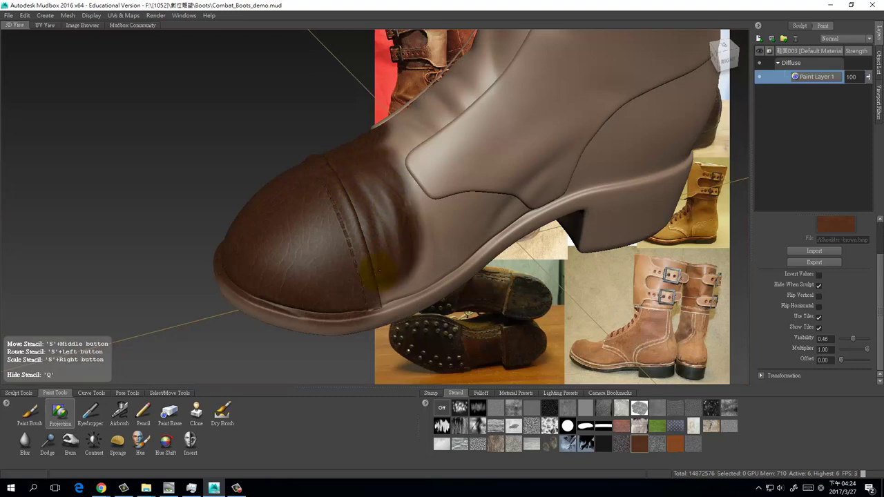
pyautogui.moveTo(416, 275)
pyautogui.mouseDown()
pyautogui.moveTo(422, 285)
pyautogui.moveTo(361, 276)
pyautogui.mouseUp()
pyautogui.moveTo(361, 277); pyautogui.dragTo(357, 279)
# - Extend the brown leather along the boot's right side below the eyelet flap toward the heel
pyautogui.keyDown('alt'); pyautogui.moveTo(508, 228); pyautogui.dragTo(383, 235); pyautogui.keyUp('alt')
pyautogui.moveTo(461, 201); pyautogui.dragTo(474, 205)
pyautogui.moveTo(383, 204); pyautogui.dragTo(449, 203)
pyautogui.keyDown('alt'); pyautogui.moveTo(420, 222); pyautogui.dragTo(433, 254); pyautogui.keyUp('alt')
pyautogui.moveTo(383, 217); pyautogui.dragTo(442, 198)
pyautogui.moveTo(378, 241); pyautogui.dragTo(525, 277)
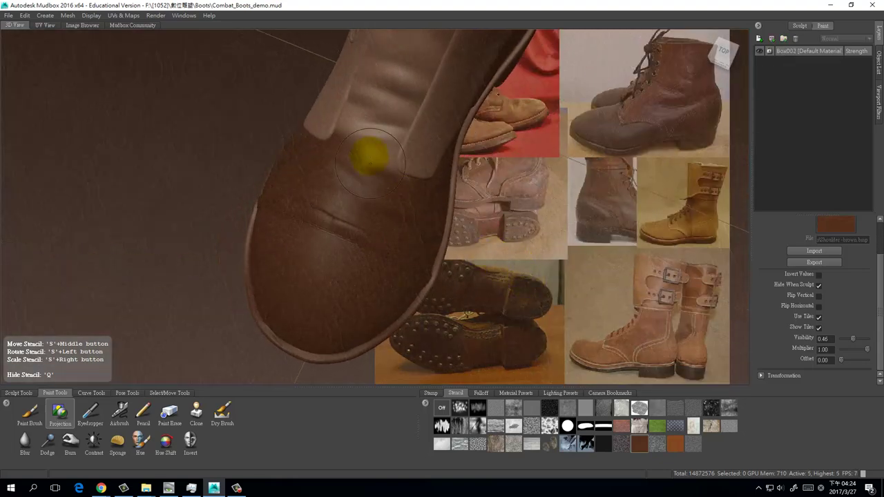
# - Project the brown leather onto the lower tongue between the ends of the two eyelet flaps
pyautogui.moveTo(336, 143); pyautogui.dragTo(421, 155)
pyautogui.moveTo(342, 220)
pyautogui.keyDown('alt'); pyautogui.mouseDown()
pyautogui.moveTo(339, 299)
pyautogui.moveTo(351, 253)
pyautogui.moveTo(355, 281)
pyautogui.moveTo(375, 294)
pyautogui.moveTo(405, 282)
pyautogui.moveTo(405, 296)
pyautogui.moveTo(395, 257)
pyautogui.mouseUp(); pyautogui.keyUp('alt')
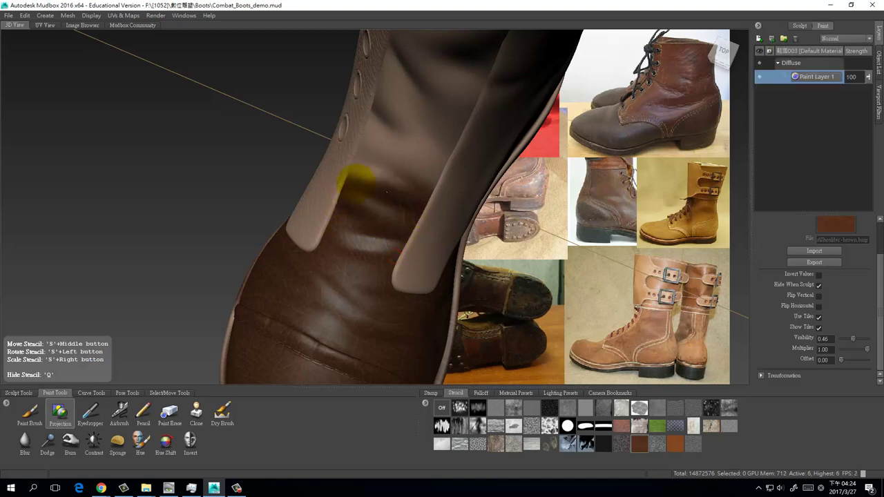
pyautogui.moveTo(356, 182); pyautogui.dragTo(366, 187)
pyautogui.keyDown('alt'); pyautogui.moveTo(370, 232); pyautogui.dragTo(424, 220); pyautogui.keyUp('alt')
pyautogui.moveTo(350, 151); pyautogui.dragTo(332, 116)
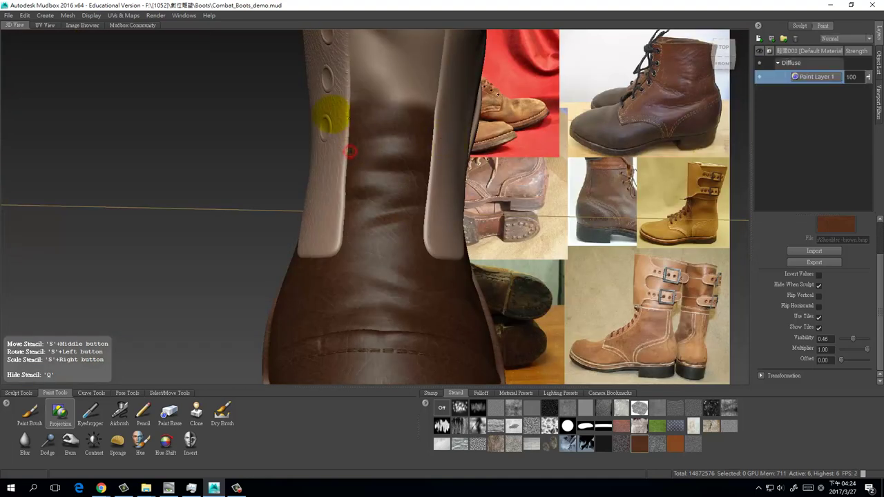
# - Continue the brown leather up the tongue between the eyelet flaps to the top edge of the boot
pyautogui.keyDown('alt'); pyautogui.moveTo(435, 100); pyautogui.dragTo(348, 236); pyautogui.keyUp('alt')
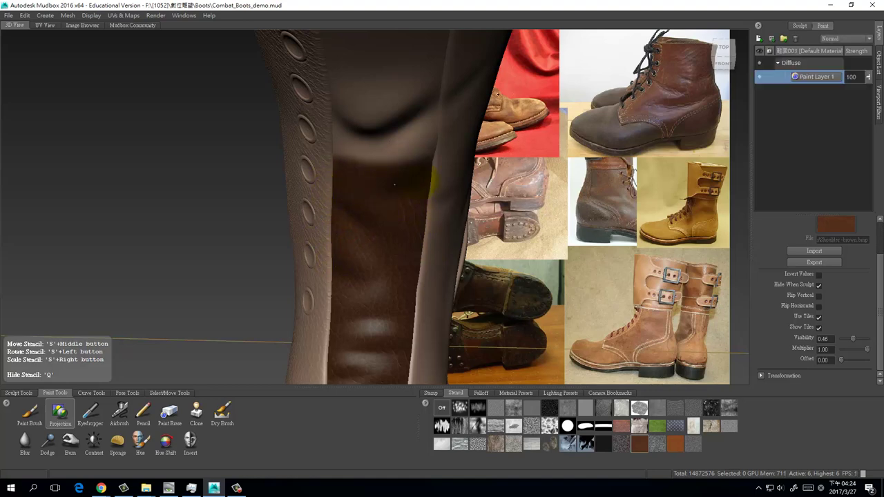
pyautogui.keyDown('alt'); pyautogui.moveTo(407, 143); pyautogui.dragTo(386, 193); pyautogui.keyUp('alt')
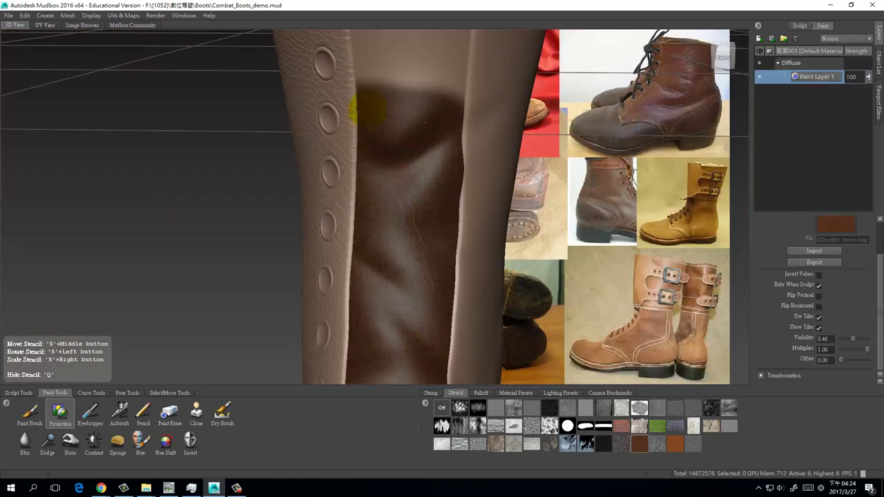
pyautogui.moveTo(368, 109); pyautogui.dragTo(382, 118)
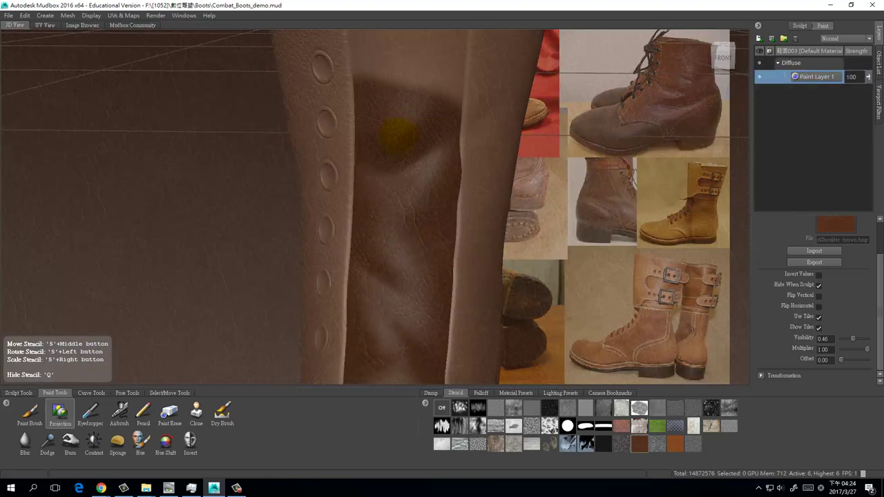
pyautogui.keyDown('alt'); pyautogui.moveTo(395, 132); pyautogui.dragTo(380, 172, button='middle'); pyautogui.keyUp('alt')
pyautogui.moveTo(379, 175); pyautogui.dragTo(339, 147)
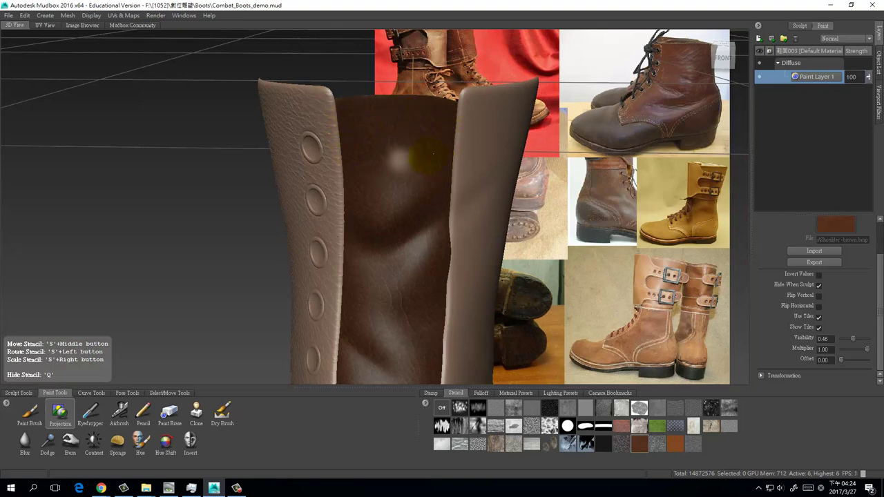
# - Project the brown leather down the narrow strip at the boot's back, from the top edge between the two flaps
pyautogui.keyDown('alt'); pyautogui.moveTo(390, 209); pyautogui.dragTo(330, 206); pyautogui.keyUp('alt')
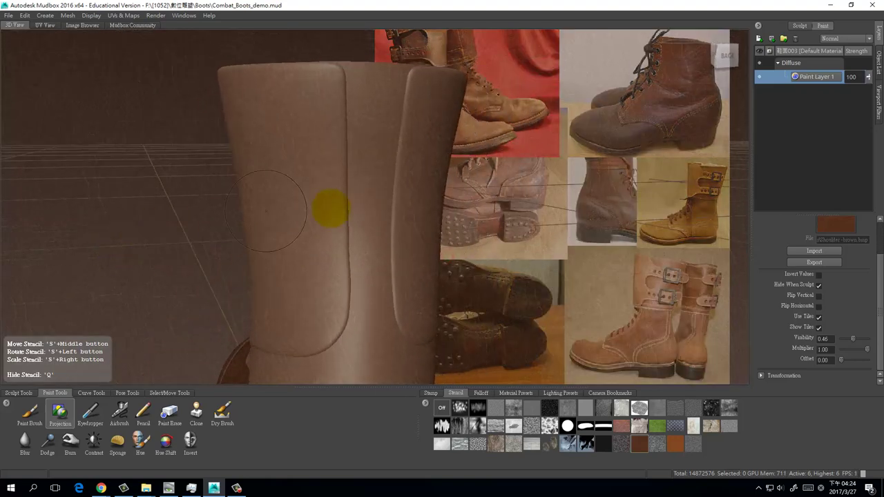
pyautogui.moveTo(331, 105); pyautogui.dragTo(292, 67)
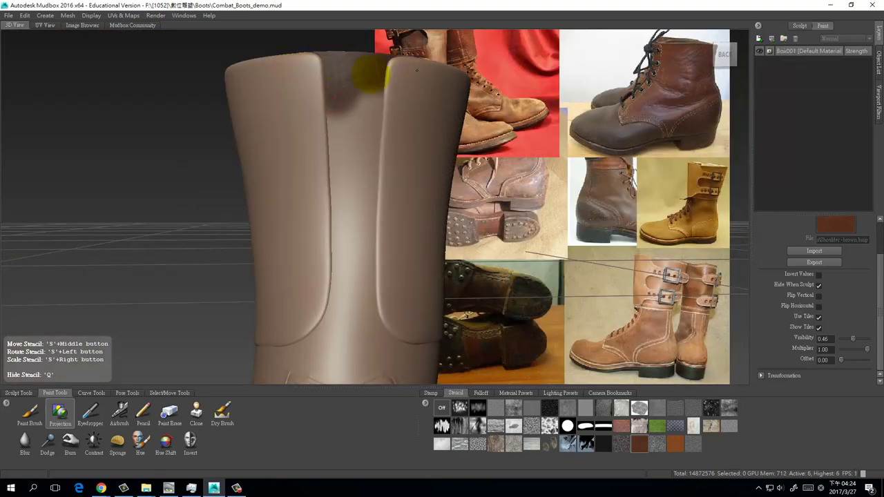
pyautogui.moveTo(370, 74)
pyautogui.mouseDown()
pyautogui.moveTo(410, 124)
pyautogui.moveTo(325, 164)
pyautogui.moveTo(384, 217)
pyautogui.moveTo(329, 281)
pyautogui.mouseUp()
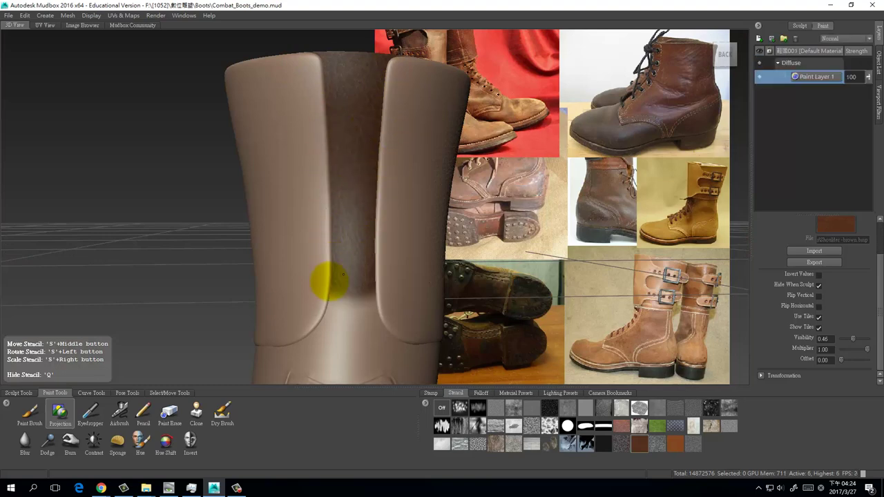
# - Continue the brown leather from the back strip down over the riveted heel patch to the heel seam
pyautogui.moveTo(381, 338)
pyautogui.keyDown('alt'); pyautogui.mouseDown(button='middle')
pyautogui.moveTo(379, 272)
pyautogui.moveTo(359, 231)
pyautogui.mouseUp(button='middle'); pyautogui.keyUp('alt')
pyautogui.moveTo(355, 231)
pyautogui.mouseDown()
pyautogui.moveTo(300, 235)
pyautogui.moveTo(358, 223)
pyautogui.moveTo(456, 240)
pyautogui.moveTo(359, 237)
pyautogui.moveTo(359, 262)
pyautogui.mouseUp()
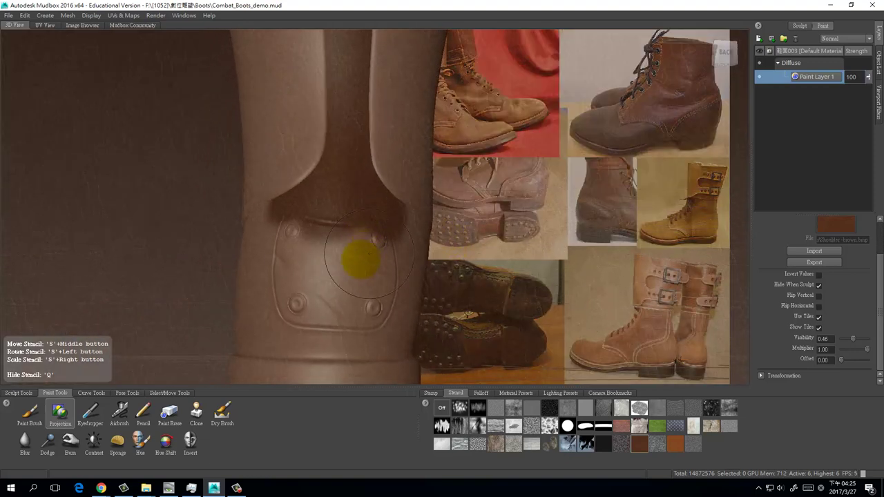
pyautogui.keyDown('alt'); pyautogui.moveTo(355, 332); pyautogui.dragTo(347, 262, button='middle'); pyautogui.keyUp('alt')
pyautogui.moveTo(329, 263)
pyautogui.mouseDown()
pyautogui.moveTo(396, 265)
pyautogui.moveTo(365, 247)
pyautogui.moveTo(400, 181)
pyautogui.moveTo(399, 154)
pyautogui.mouseUp()
pyautogui.moveTo(395, 277); pyautogui.dragTo(397, 283)
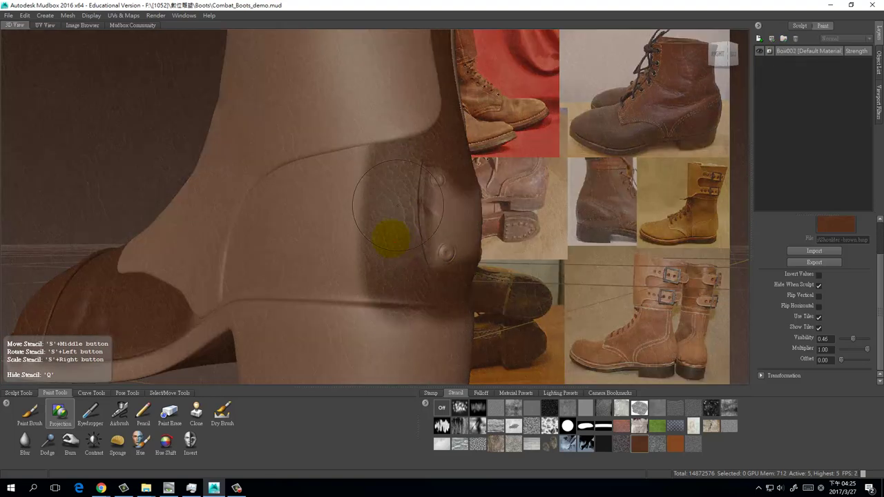
# - Project the brown leather forward from the riveted heel patch onto the rear of the right heel counter
pyautogui.keyDown('alt'); pyautogui.moveTo(395, 244); pyautogui.dragTo(432, 215); pyautogui.keyUp('alt')
pyautogui.click(416, 154)
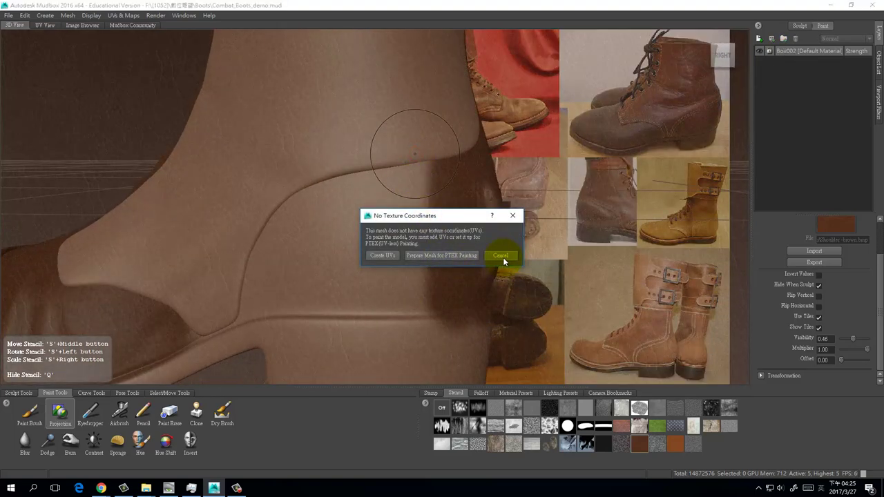
pyautogui.click(502, 256)
pyautogui.click(413, 189)
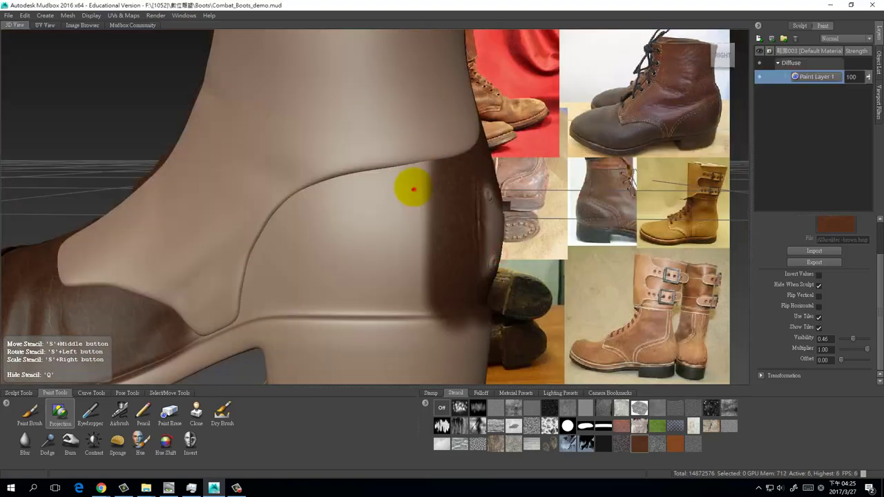
pyautogui.moveTo(413, 189)
pyautogui.mouseDown()
pyautogui.moveTo(405, 263)
pyautogui.moveTo(404, 168)
pyautogui.mouseUp()
pyautogui.moveTo(437, 296); pyautogui.dragTo(440, 295)
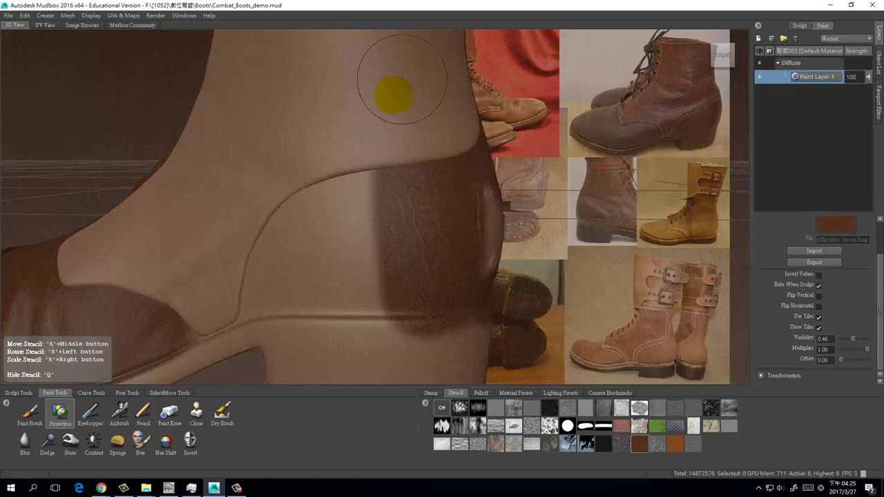
# - Cover the rest of the right heel counter with brown leather, joining it to the textured forefoot along the sole seam
pyautogui.keyDown('alt'); pyautogui.moveTo(407, 243); pyautogui.dragTo(430, 267); pyautogui.keyUp('alt')
pyautogui.moveTo(404, 306); pyautogui.dragTo(398, 179)
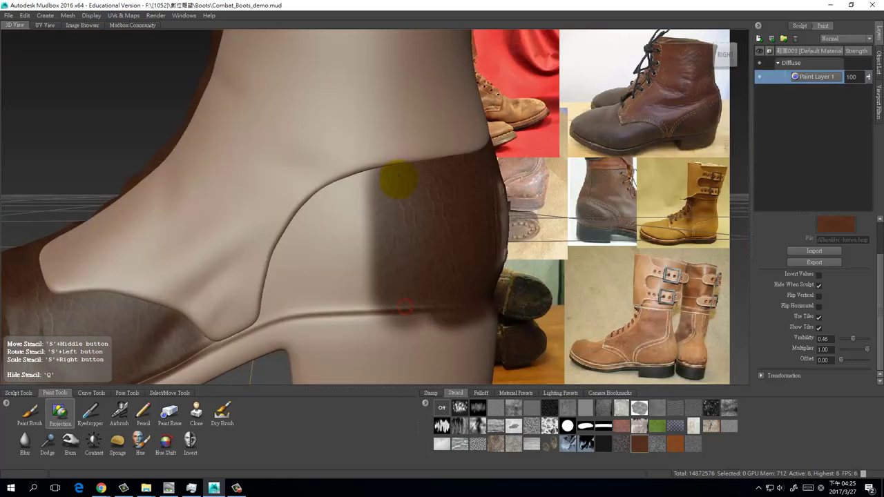
pyautogui.moveTo(443, 310); pyautogui.dragTo(452, 325)
pyautogui.moveTo(444, 269)
pyautogui.keyDown('alt'); pyautogui.mouseDown()
pyautogui.moveTo(464, 276)
pyautogui.moveTo(391, 302)
pyautogui.moveTo(387, 237)
pyautogui.moveTo(381, 231)
pyautogui.moveTo(377, 239)
pyautogui.mouseUp(); pyautogui.keyUp('alt')
pyautogui.moveTo(431, 264)
pyautogui.keyDown('alt'); pyautogui.mouseDown()
pyautogui.moveTo(396, 251)
pyautogui.moveTo(328, 275)
pyautogui.moveTo(401, 228)
pyautogui.moveTo(458, 208)
pyautogui.moveTo(391, 259)
pyautogui.moveTo(311, 293)
pyautogui.mouseUp(); pyautogui.keyUp('alt')
pyautogui.moveTo(364, 285)
pyautogui.mouseDown()
pyautogui.moveTo(393, 258)
pyautogui.moveTo(422, 161)
pyautogui.moveTo(404, 187)
pyautogui.moveTo(415, 197)
pyautogui.mouseUp()
pyautogui.keyDown('alt'); pyautogui.moveTo(525, 212); pyautogui.dragTo(719, 158); pyautogui.keyUp('alt')
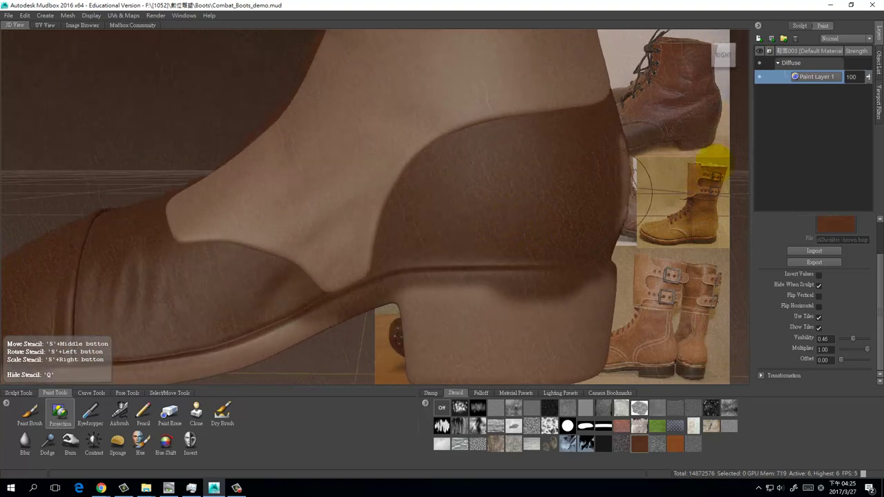
# - Hide the Box001 mesh to expose the shoe body beneath the flaps and return to the paint layers
pyautogui.click(880, 69)
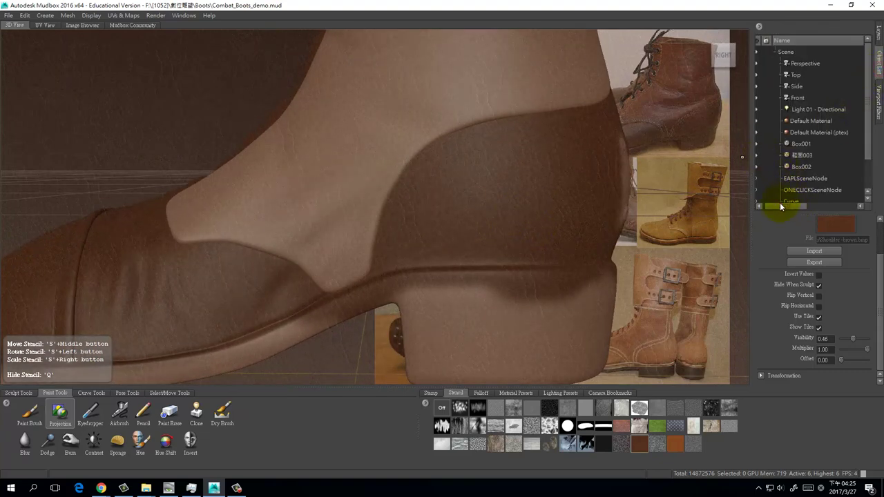
pyautogui.moveTo(780, 207); pyautogui.dragTo(775, 207)
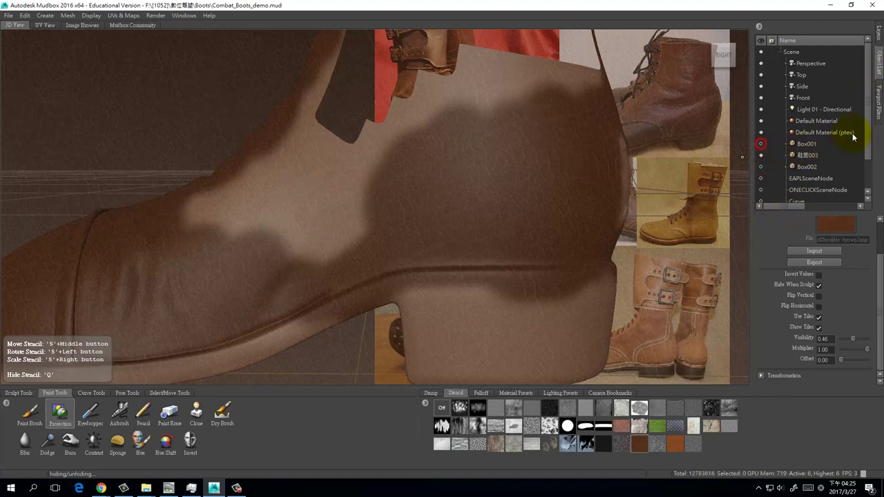
pyautogui.click(879, 34)
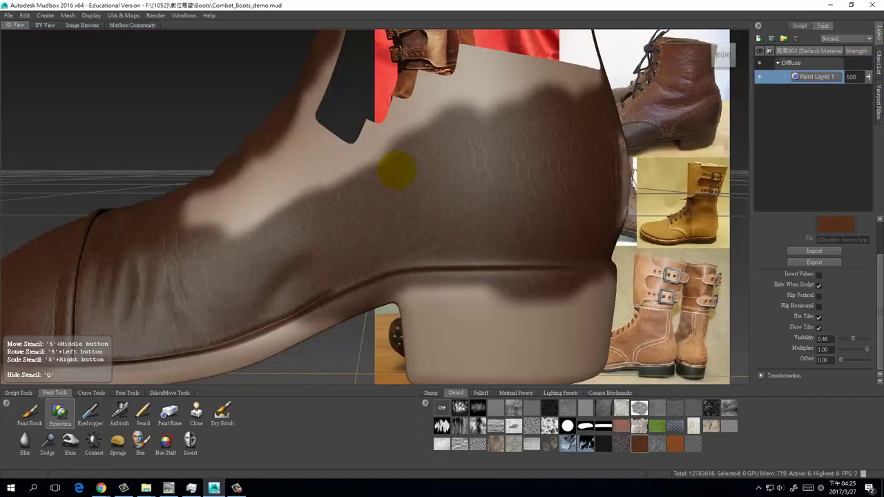
# - Fill the uncovered ankle and instep area on the shoe body's right side with projected brown leather
pyautogui.moveTo(397, 171)
pyautogui.keyDown('alt'); pyautogui.mouseDown()
pyautogui.moveTo(371, 210)
pyautogui.moveTo(370, 191)
pyautogui.mouseUp(); pyautogui.keyUp('alt')
pyautogui.moveTo(290, 174)
pyautogui.mouseDown()
pyautogui.moveTo(338, 212)
pyautogui.moveTo(306, 198)
pyautogui.moveTo(337, 204)
pyautogui.mouseUp()
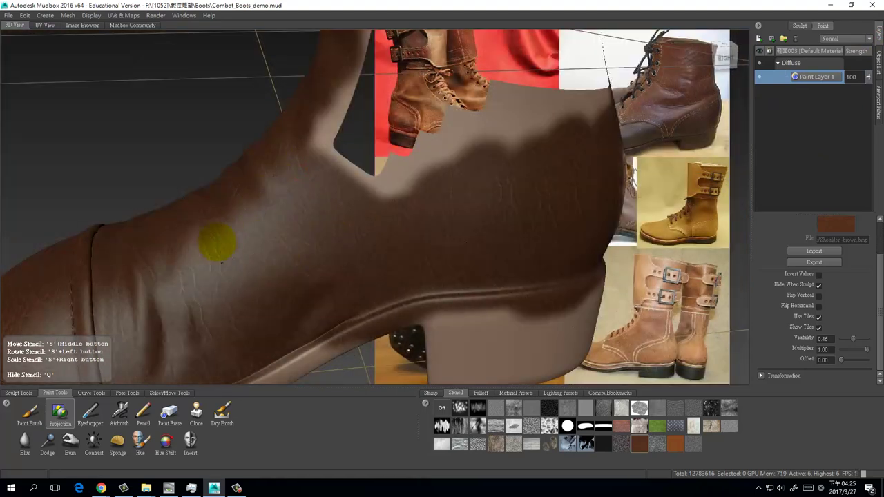
pyautogui.keyDown('alt'); pyautogui.moveTo(222, 261); pyautogui.dragTo(368, 194); pyautogui.keyUp('alt')
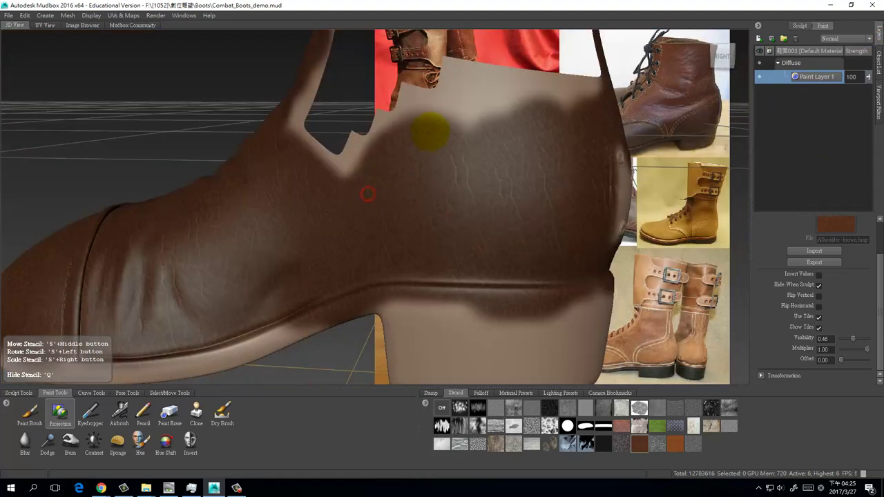
# - Project the brown leather across the heel area on the shoe body's left side, above the sole seam
pyautogui.keyDown('alt'); pyautogui.moveTo(431, 132); pyautogui.dragTo(168, 253); pyautogui.keyUp('alt')
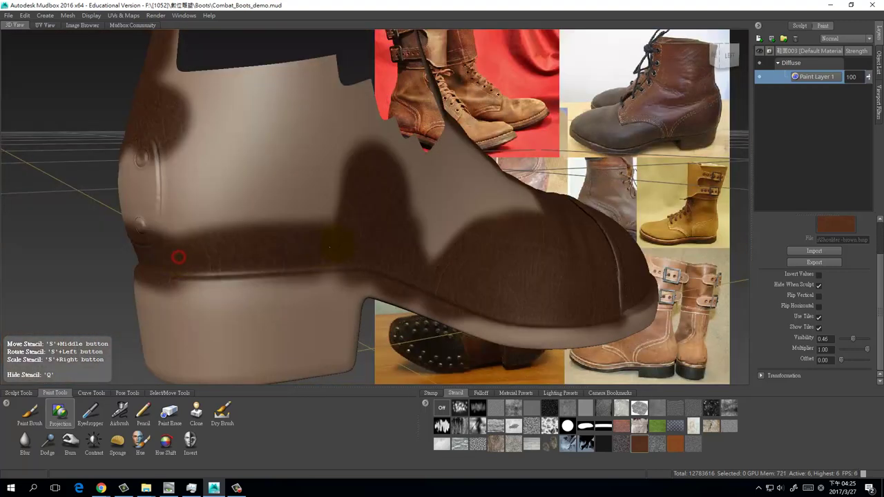
pyautogui.moveTo(325, 207); pyautogui.dragTo(157, 216)
pyautogui.moveTo(185, 153)
pyautogui.mouseDown()
pyautogui.moveTo(146, 162)
pyautogui.moveTo(284, 138)
pyautogui.mouseUp()
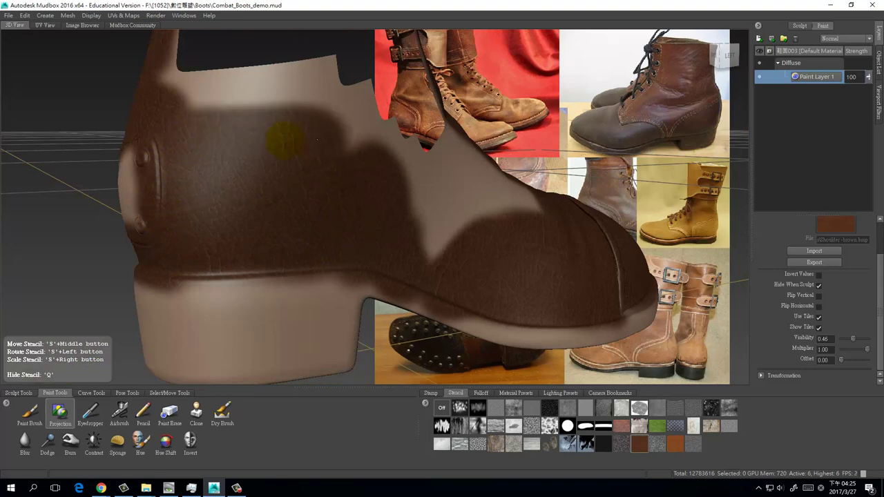
pyautogui.keyDown('alt'); pyautogui.moveTo(275, 179); pyautogui.dragTo(407, 181); pyautogui.keyUp('alt')
pyautogui.moveTo(311, 179)
pyautogui.mouseDown()
pyautogui.moveTo(321, 166)
pyautogui.moveTo(381, 217)
pyautogui.moveTo(304, 208)
pyautogui.moveTo(286, 184)
pyautogui.mouseUp()
# - Fill the remaining bare instep and ankle area on the shoe body's left side with brown leather
pyautogui.keyDown('alt'); pyautogui.moveTo(397, 131); pyautogui.dragTo(291, 145); pyautogui.keyUp('alt')
pyautogui.moveTo(366, 173); pyautogui.dragTo(409, 250)
pyautogui.moveTo(455, 224)
pyautogui.keyDown('alt'); pyautogui.mouseDown()
pyautogui.moveTo(415, 215)
pyautogui.moveTo(407, 228)
pyautogui.mouseUp(); pyautogui.keyUp('alt')
pyautogui.moveTo(359, 197); pyautogui.dragTo(452, 138)
pyautogui.keyDown('alt'); pyautogui.moveTo(445, 208); pyautogui.dragTo(384, 241); pyautogui.keyUp('alt')
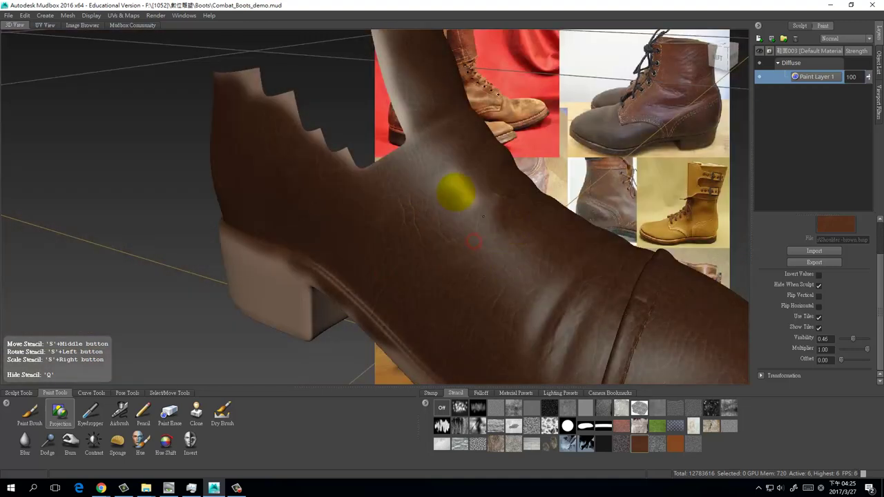
pyautogui.keyDown('alt'); pyautogui.moveTo(456, 192); pyautogui.dragTo(511, 219); pyautogui.keyUp('alt')
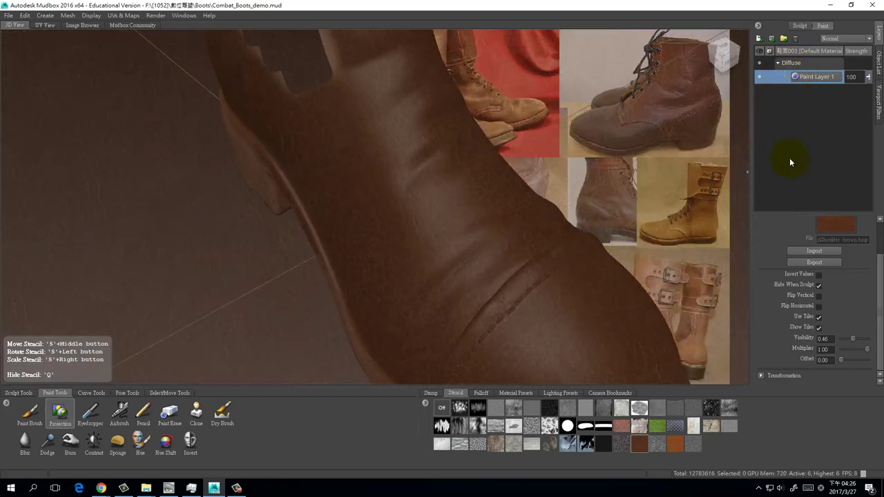
# - Hide the stencil, unhide the Box001 mesh, and return to the paint layers
pyautogui.press('q')
pyautogui.moveTo(432, 268)
pyautogui.keyDown('alt'); pyautogui.mouseDown()
pyautogui.moveTo(556, 213)
pyautogui.moveTo(518, 242)
pyautogui.mouseUp(); pyautogui.keyUp('alt')
pyautogui.moveTo(464, 257)
pyautogui.keyDown('alt'); pyautogui.mouseDown(button='right')
pyautogui.moveTo(469, 244)
pyautogui.moveTo(422, 214)
pyautogui.mouseUp(button='right'); pyautogui.keyUp('alt')
pyautogui.keyDown('alt'); pyautogui.moveTo(428, 227); pyautogui.dragTo(433, 243); pyautogui.keyUp('alt')
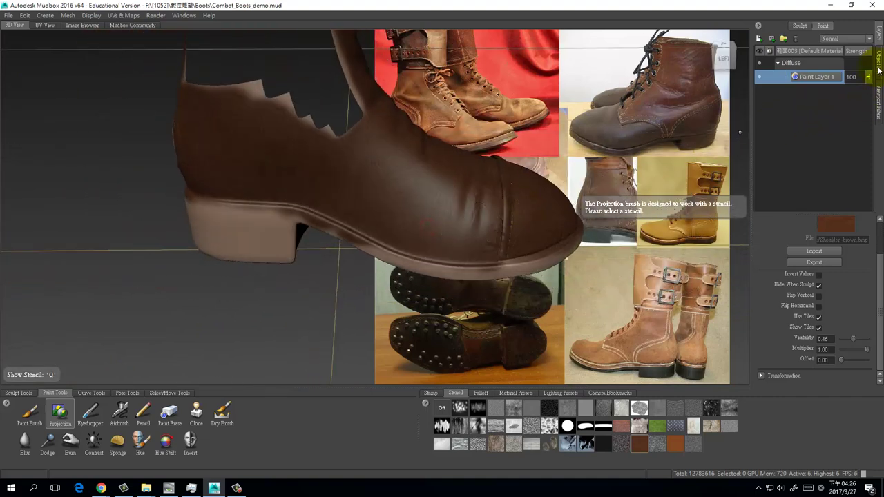
pyautogui.click(879, 68)
pyautogui.click(762, 143)
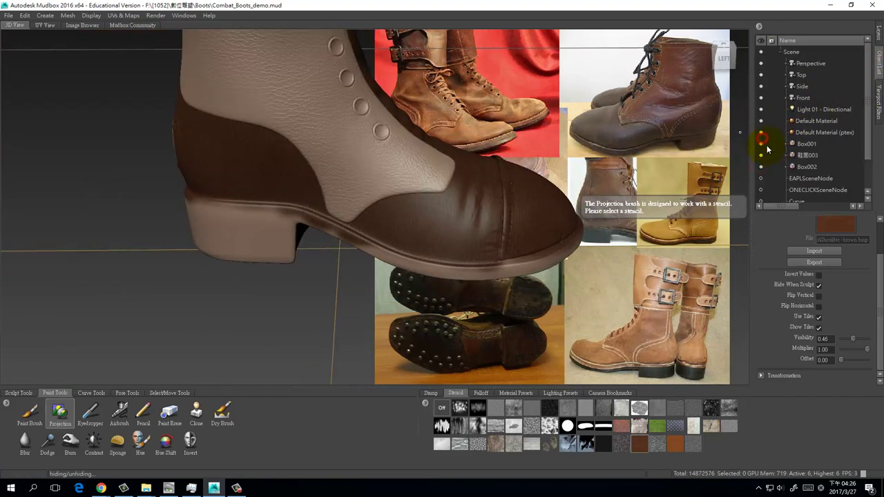
pyautogui.click(878, 36)
pyautogui.keyDown('alt'); pyautogui.moveTo(502, 197); pyautogui.dragTo(421, 217); pyautogui.keyUp('alt')
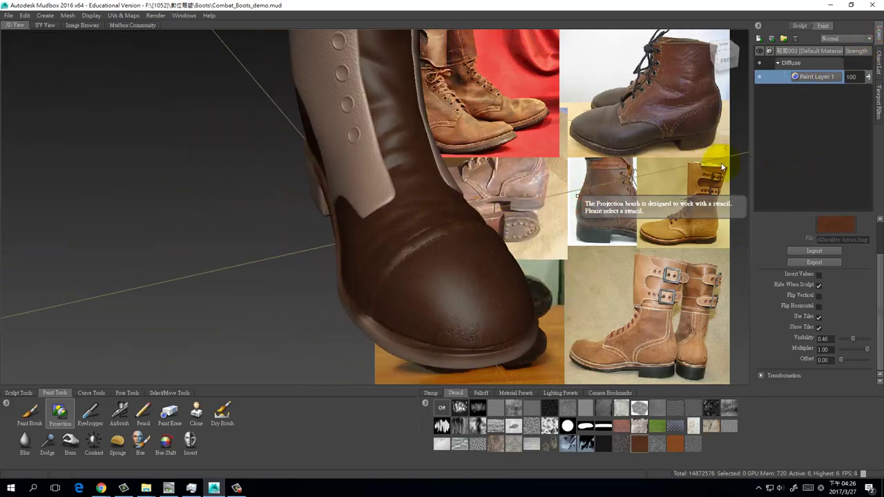
# - Toggle the sculpt layer directly below Shape to compare its effect on the textured boot
pyautogui.click(799, 26)
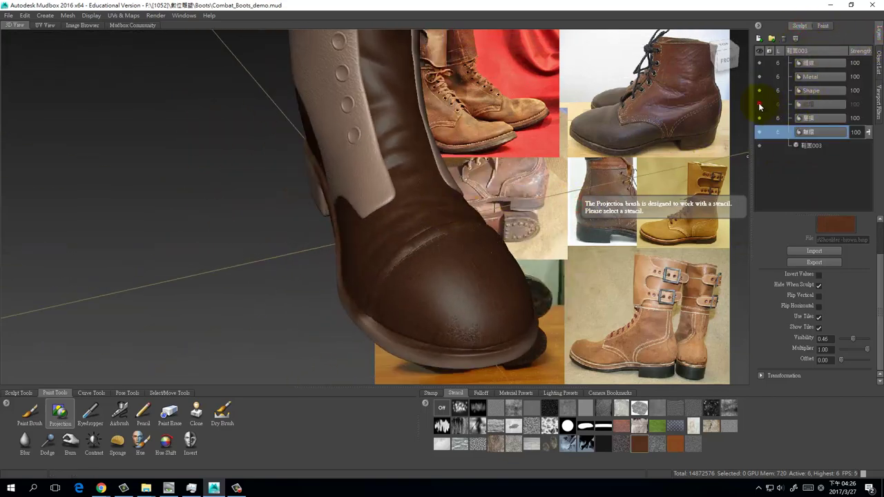
pyautogui.keyDown('alt'); pyautogui.moveTo(452, 235); pyautogui.dragTo(521, 237); pyautogui.keyUp('alt')
pyautogui.keyDown('alt'); pyautogui.moveTo(458, 272); pyautogui.dragTo(450, 337, button='right'); pyautogui.keyUp('alt')
pyautogui.moveTo(469, 302)
pyautogui.keyDown('alt'); pyautogui.mouseDown()
pyautogui.moveTo(525, 290)
pyautogui.moveTo(526, 279)
pyautogui.moveTo(474, 270)
pyautogui.moveTo(507, 292)
pyautogui.moveTo(519, 251)
pyautogui.moveTo(247, 247)
pyautogui.moveTo(310, 239)
pyautogui.moveTo(327, 279)
pyautogui.moveTo(566, 290)
pyautogui.moveTo(498, 260)
pyautogui.moveTo(517, 237)
pyautogui.moveTo(509, 232)
pyautogui.moveTo(432, 269)
pyautogui.moveTo(436, 294)
pyautogui.moveTo(421, 262)
pyautogui.moveTo(488, 271)
pyautogui.moveTo(453, 303)
pyautogui.moveTo(466, 302)
pyautogui.moveTo(507, 289)
pyautogui.moveTo(297, 289)
pyautogui.moveTo(469, 292)
pyautogui.mouseUp(); pyautogui.keyUp('alt')
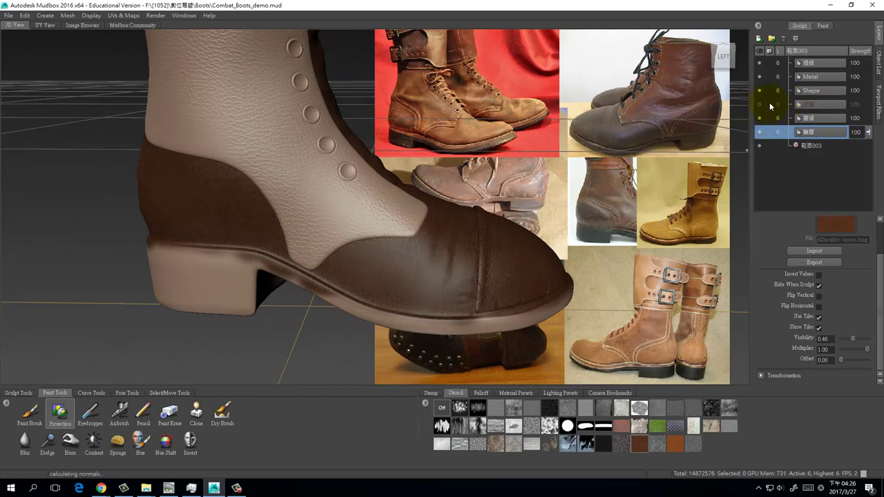
pyautogui.click(822, 26)
pyautogui.moveTo(594, 242)
pyautogui.keyDown('alt'); pyautogui.mouseDown()
pyautogui.moveTo(564, 235)
pyautogui.moveTo(521, 248)
pyautogui.moveTo(598, 259)
pyautogui.moveTo(509, 286)
pyautogui.moveTo(497, 276)
pyautogui.mouseUp(); pyautogui.keyUp('alt')
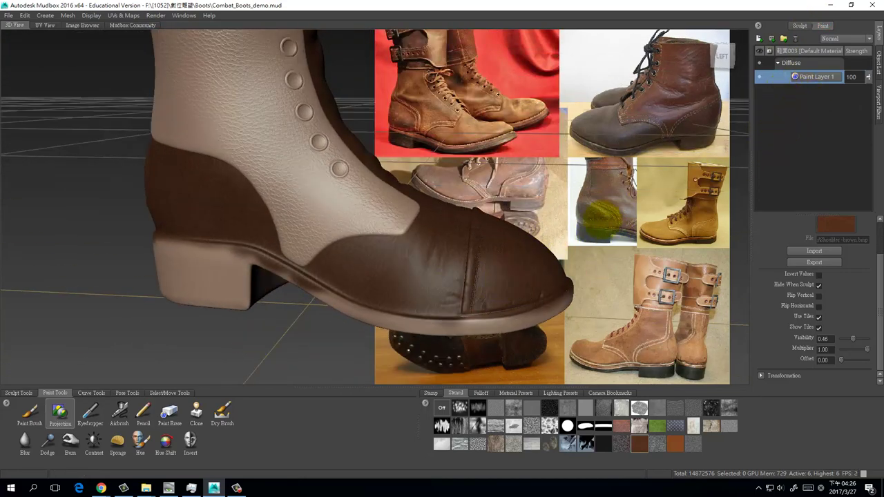
# - Create a Diffuse paint layer named WIRE, saved as an 8-bit integer RGBA Ptex file
pyautogui.click(759, 40)
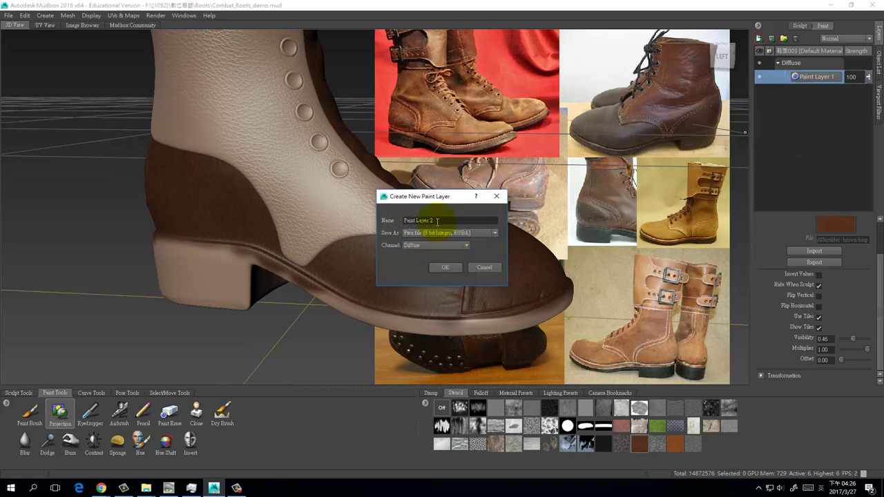
pyautogui.doubleClick(385, 199)
pyautogui.click(30, 416)
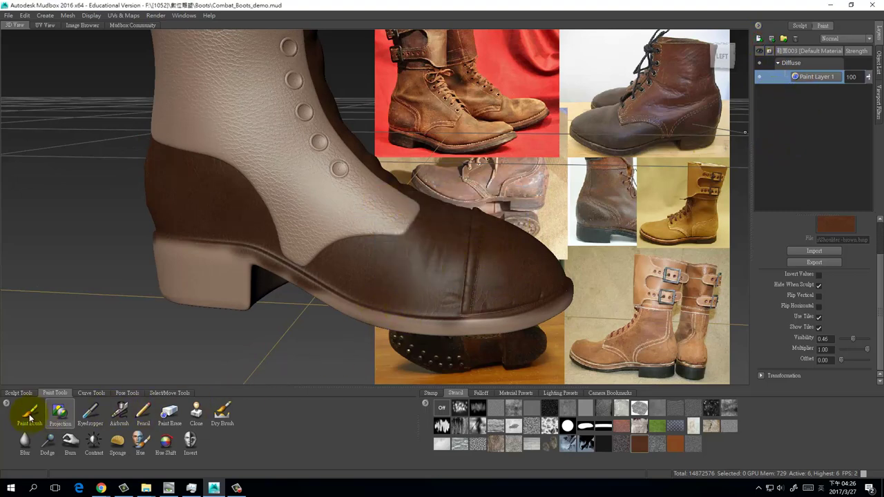
pyautogui.click(430, 283)
pyautogui.click(499, 262)
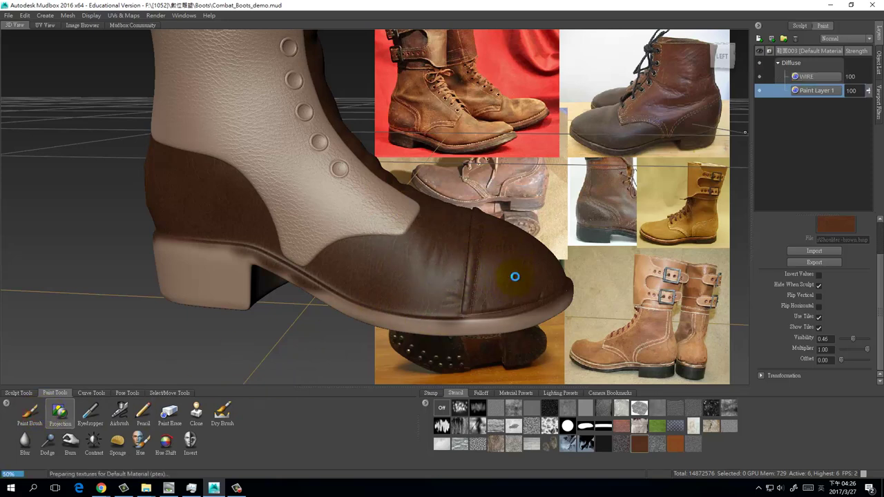
# - Paint a trial white stroke on a toe cap seam stitch using the Paint Brush at size 0.06
pyautogui.keyDown('alt'); pyautogui.moveTo(445, 281); pyautogui.dragTo(474, 256, button='right'); pyautogui.keyUp('alt')
pyautogui.keyDown('alt'); pyautogui.moveTo(511, 304); pyautogui.dragTo(448, 261, button='middle'); pyautogui.keyUp('alt')
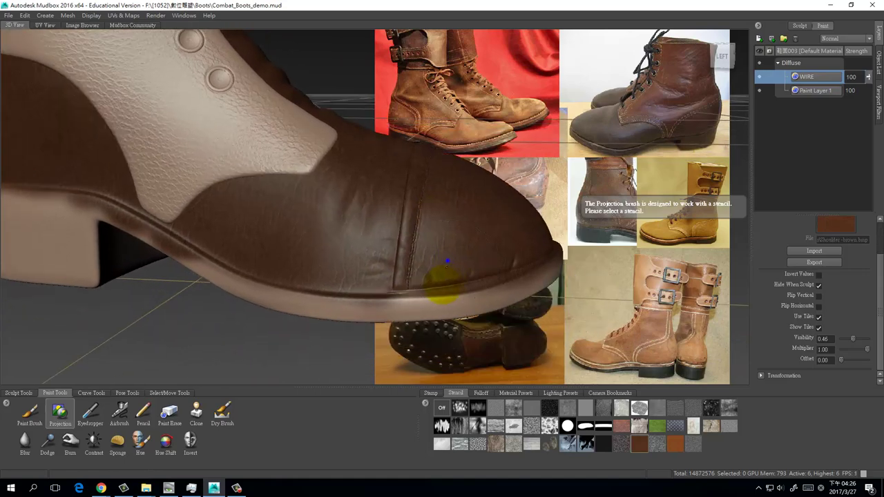
pyautogui.keyDown('alt'); pyautogui.moveTo(448, 261); pyautogui.dragTo(424, 286, button='right'); pyautogui.keyUp('alt')
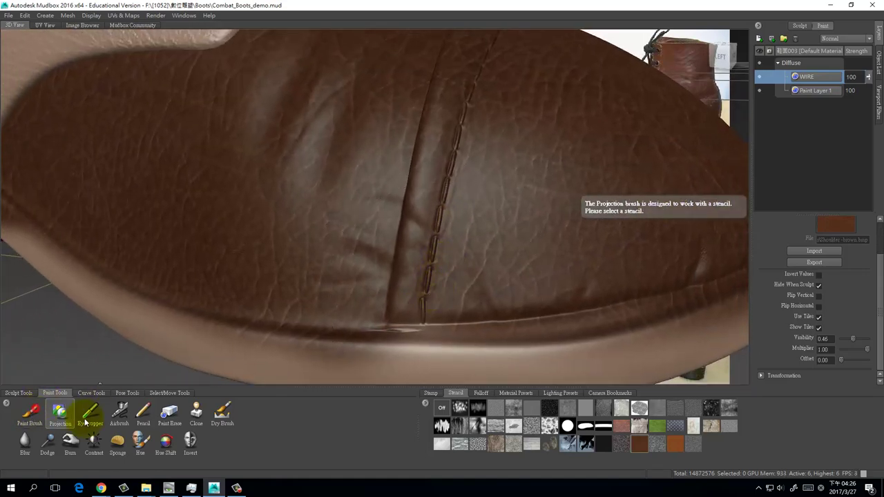
pyautogui.click(29, 413)
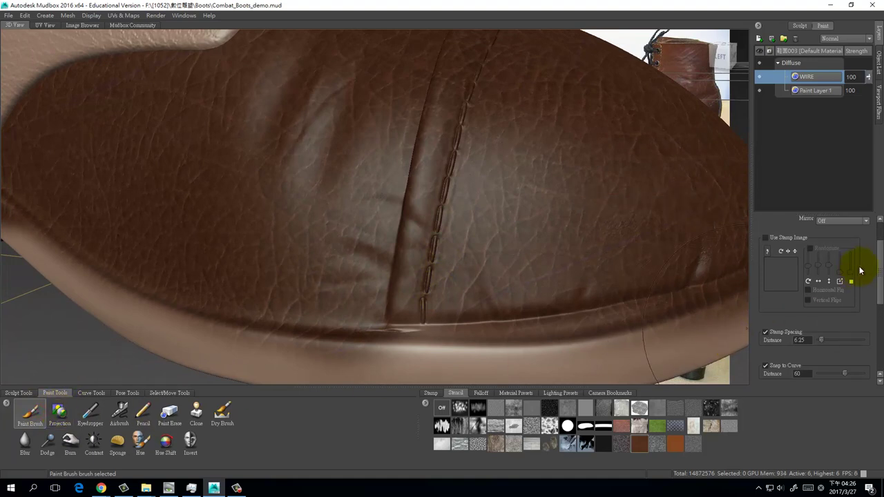
pyautogui.scroll(2, 880, 256)
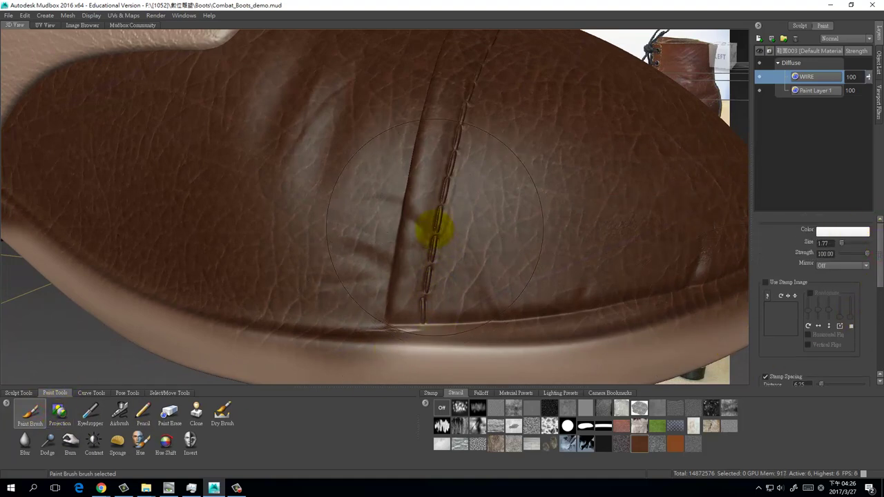
pyautogui.press('b')
pyautogui.moveTo(426, 216)
pyautogui.mouseDown()
pyautogui.moveTo(438, 264)
pyautogui.moveTo(427, 216)
pyautogui.mouseUp()
pyautogui.moveTo(440, 274); pyautogui.dragTo(439, 272)
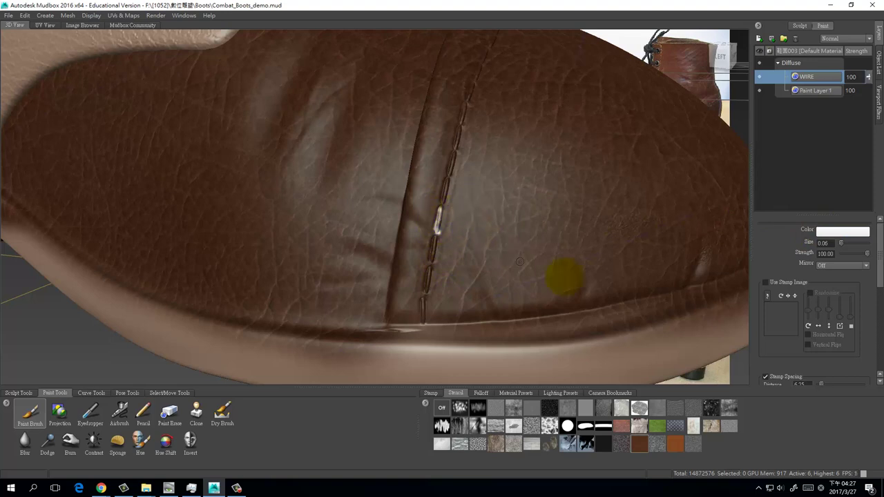
# - Set the Paint Brush's minimum pen-pressure strength to 100%
pyautogui.scroll(-5, 868, 300)
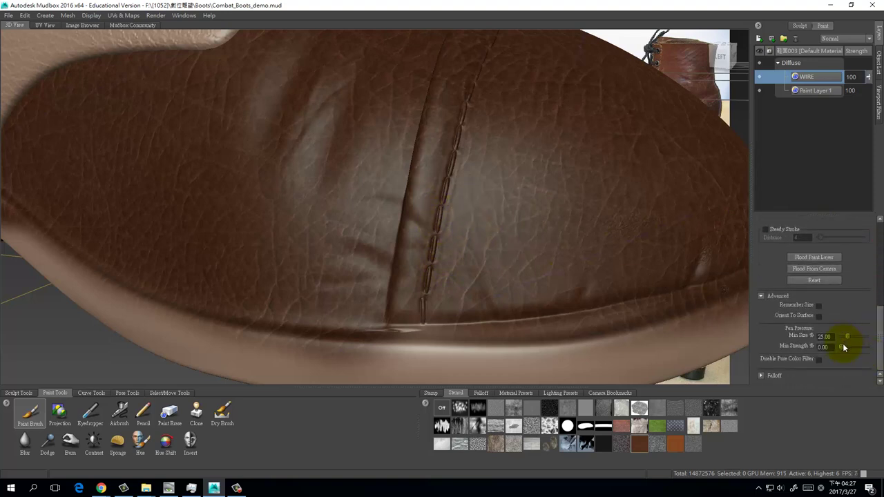
pyautogui.moveTo(843, 348); pyautogui.dragTo(878, 344)
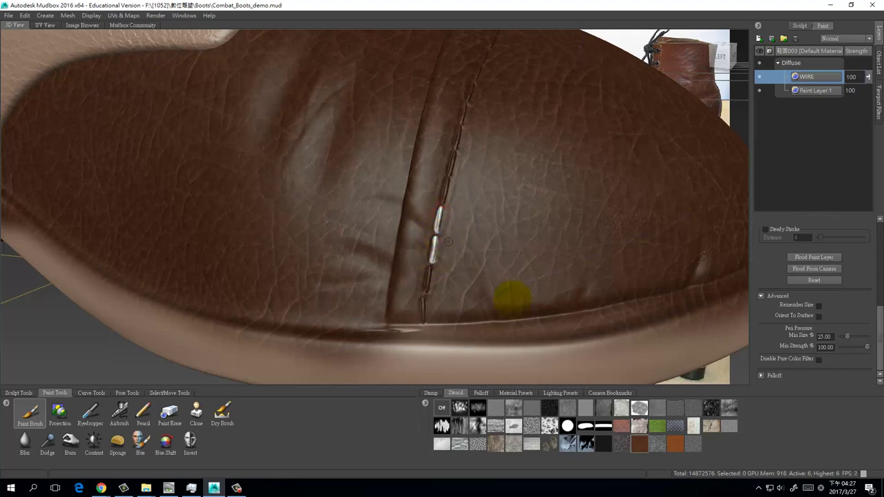
# - Assign the brown rock-textured stamp image to the Paint Brush and paint it over the lower toe cap seam stitches
pyautogui.moveTo(512, 299)
pyautogui.keyDown('alt'); pyautogui.mouseDown()
pyautogui.moveTo(438, 296)
pyautogui.moveTo(501, 300)
pyautogui.moveTo(280, 362)
pyautogui.mouseUp(); pyautogui.keyUp('alt')
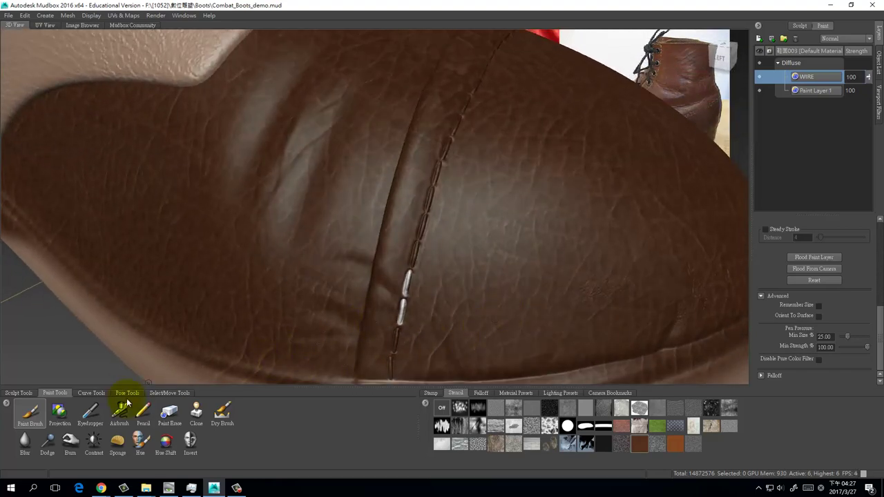
pyautogui.click(813, 269)
pyautogui.moveTo(882, 317); pyautogui.dragTo(878, 223)
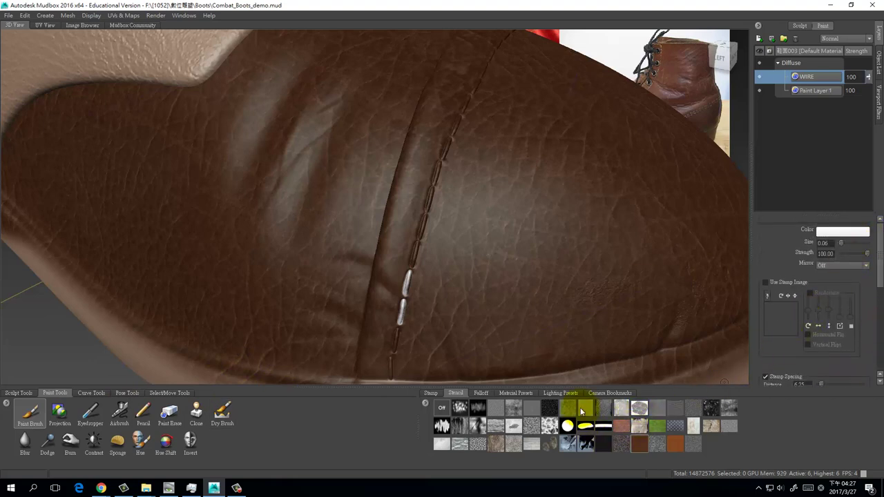
pyautogui.click(431, 394)
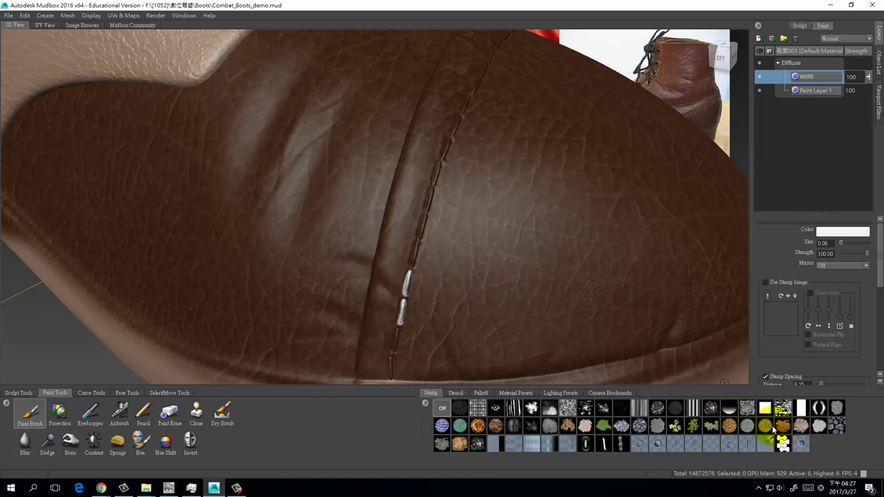
pyautogui.click(460, 447)
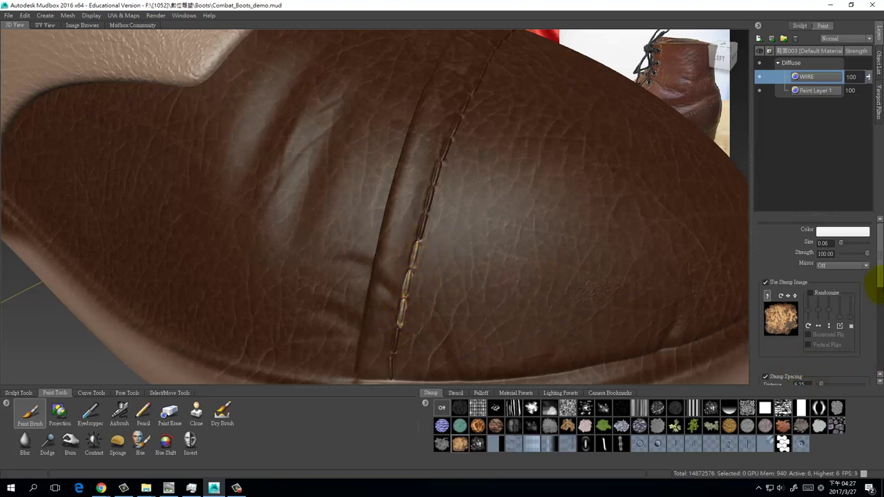
pyautogui.moveTo(880, 267); pyautogui.dragTo(869, 296)
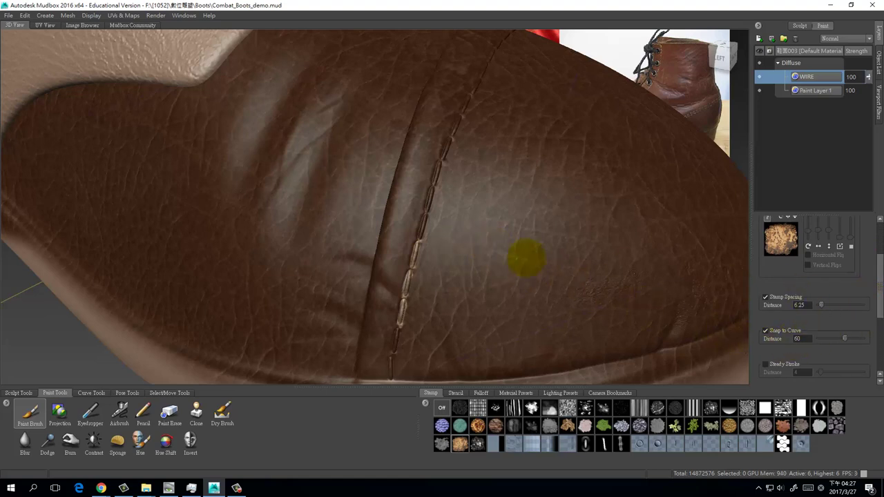
# - Paint a broad trial stroke with the enlarged stamp brush across the toe cap and undo it
pyautogui.moveTo(467, 212); pyautogui.dragTo(467, 181)
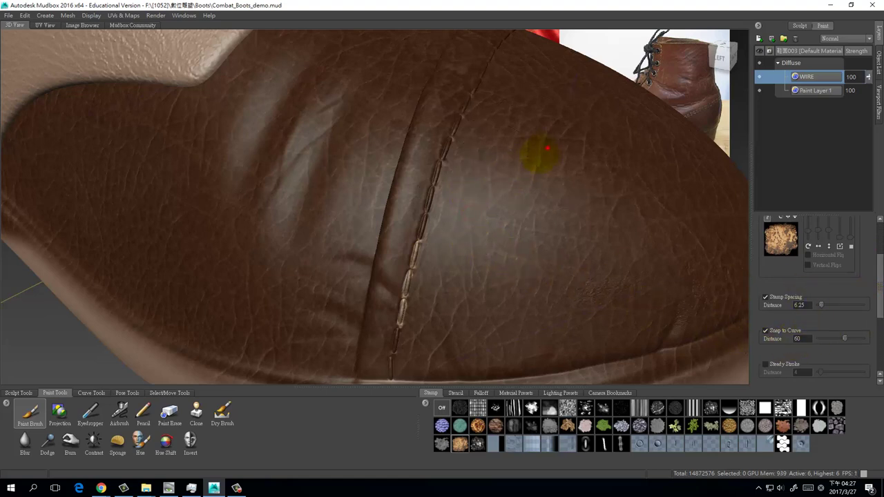
pyautogui.moveTo(547, 148)
pyautogui.mouseDown()
pyautogui.moveTo(504, 207)
pyautogui.moveTo(478, 285)
pyautogui.mouseUp()
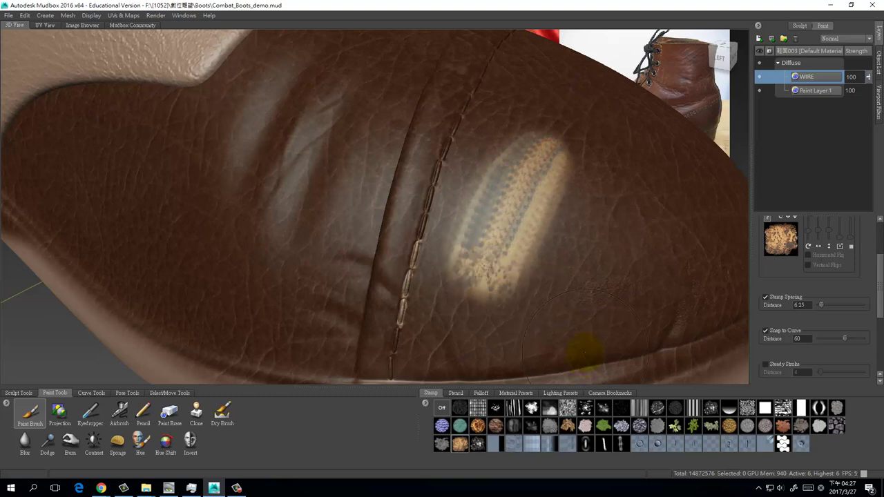
pyautogui.hotkey('ctrl', 'z')
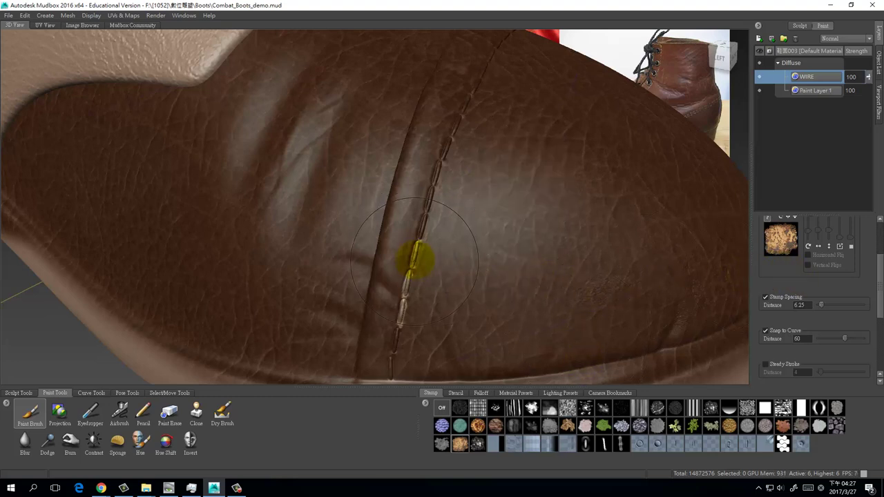
# - Reduce the Paint Brush to size 0.07 and paint the brown stamp further up the toe cap seam stitches
pyautogui.moveTo(420, 240); pyautogui.dragTo(424, 262)
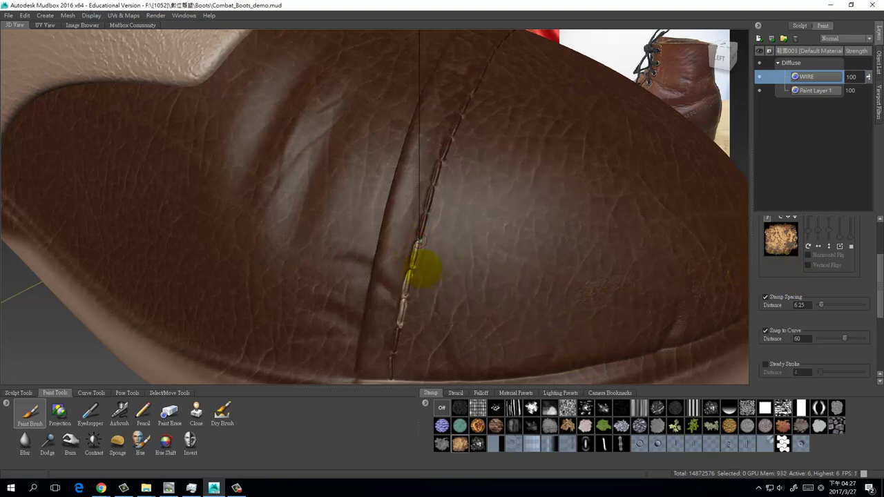
pyautogui.click(420, 266)
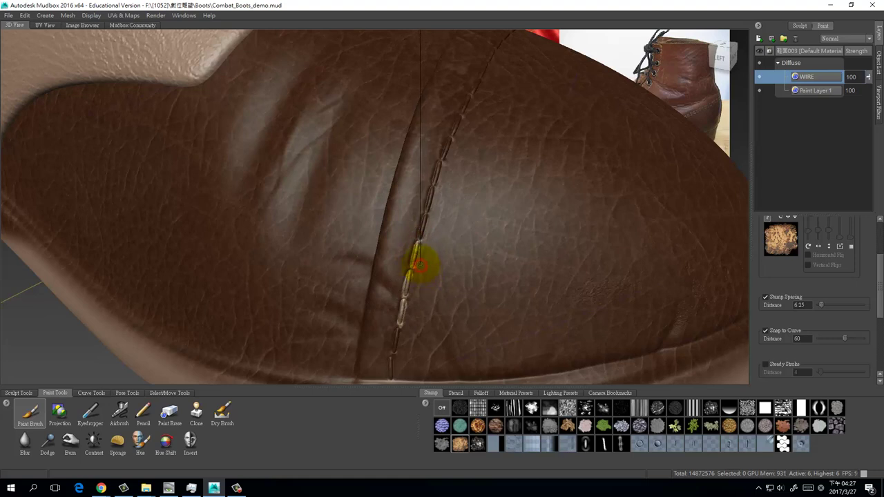
pyautogui.moveTo(420, 264); pyautogui.dragTo(424, 220)
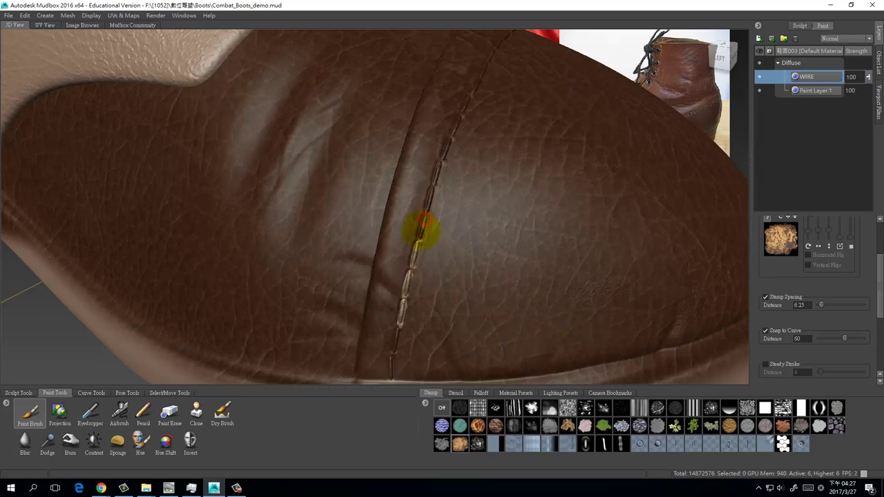
pyautogui.keyDown('alt'); pyautogui.moveTo(586, 276); pyautogui.dragTo(546, 296); pyautogui.keyUp('alt')
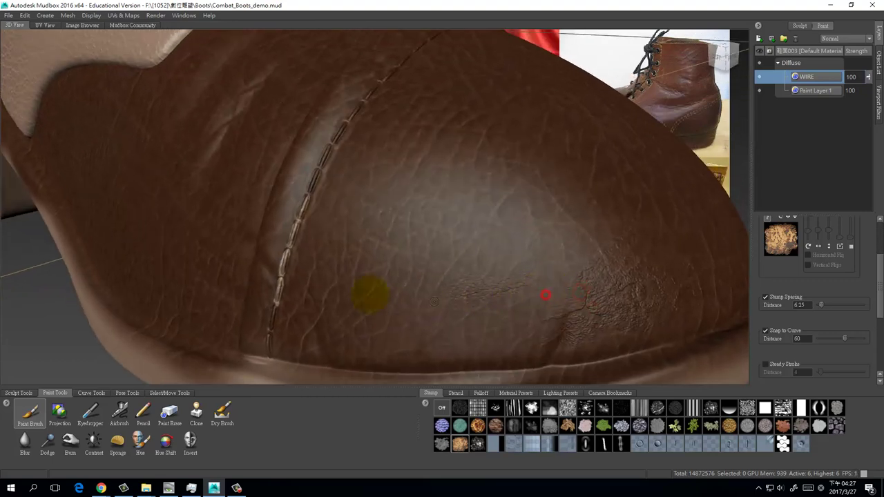
# - Set the Paint Brush color to light grey and paint the next seam stitches with the brown stamp
pyautogui.moveTo(875, 256); pyautogui.dragTo(875, 228)
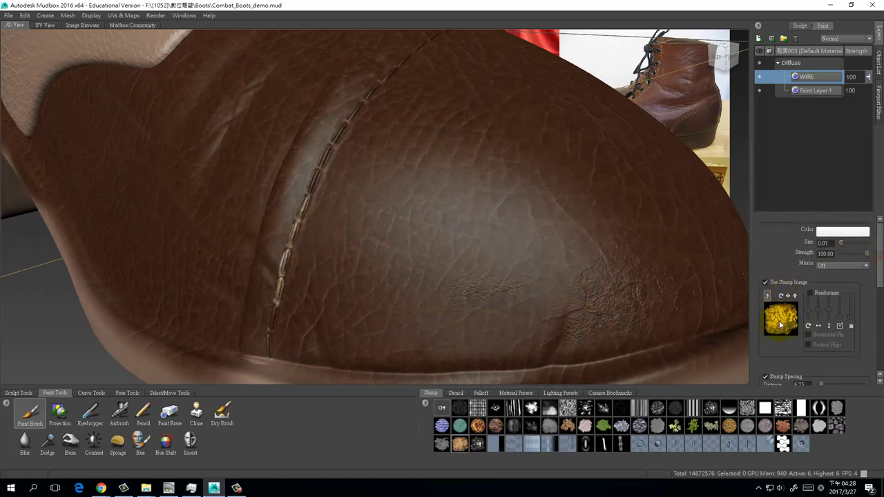
pyautogui.click(845, 232)
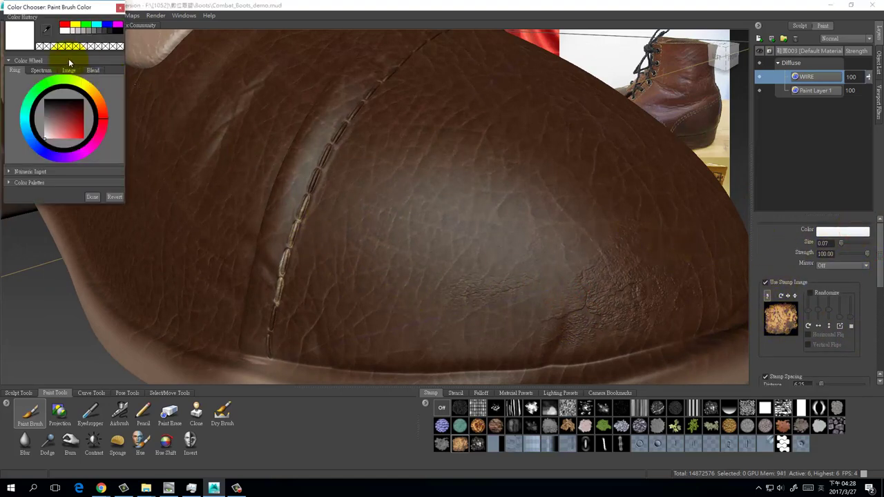
pyautogui.moveTo(73, 7); pyautogui.dragTo(89, 43)
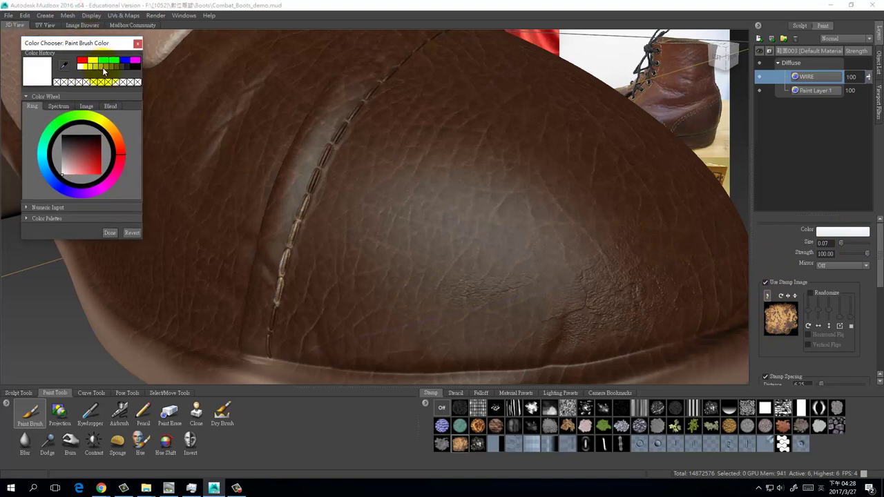
pyautogui.click(102, 68)
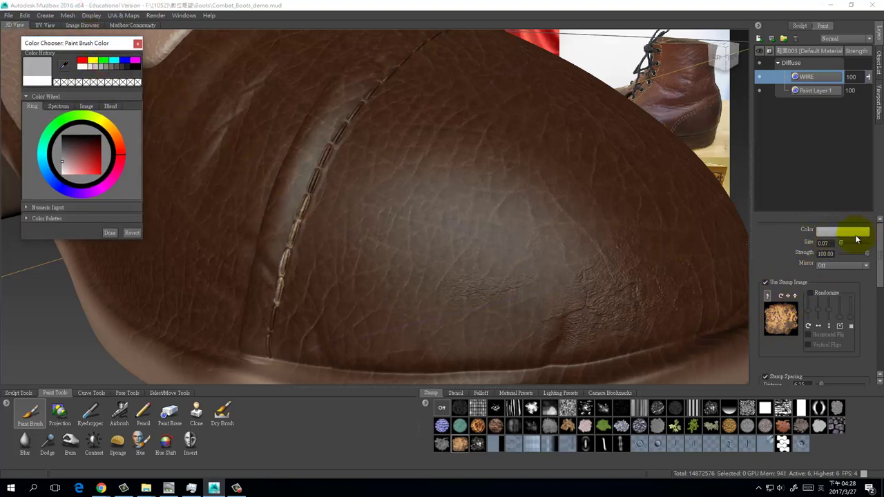
pyautogui.keyDown('alt'); pyautogui.moveTo(286, 209); pyautogui.dragTo(360, 184); pyautogui.keyUp('alt')
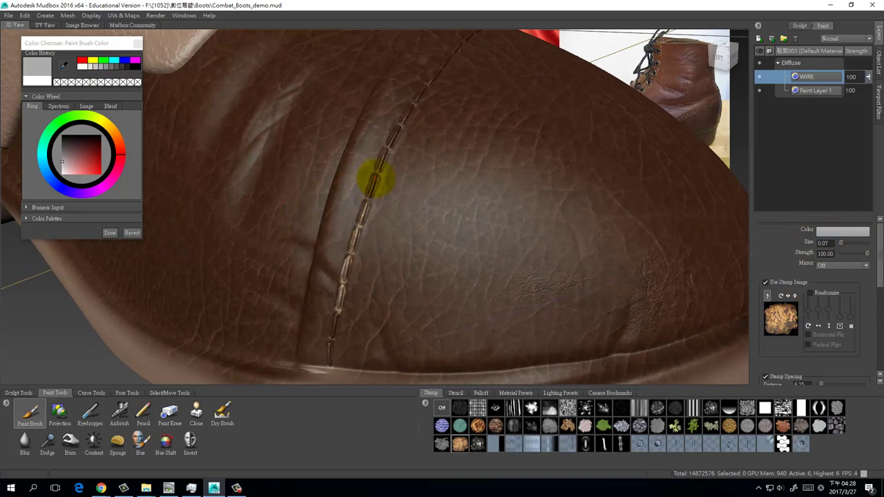
pyautogui.click(373, 178)
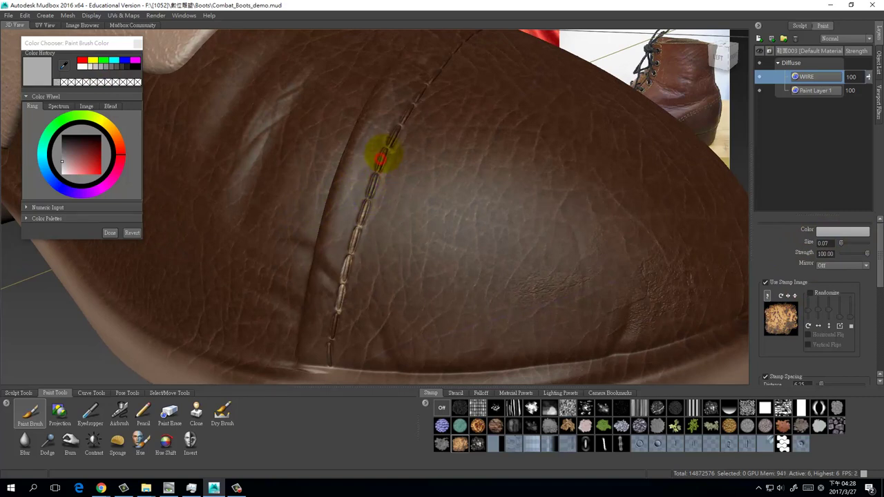
# - Set the Paint Brush color to red and paint over three seam stitches in the middle of the row
pyautogui.click(102, 175)
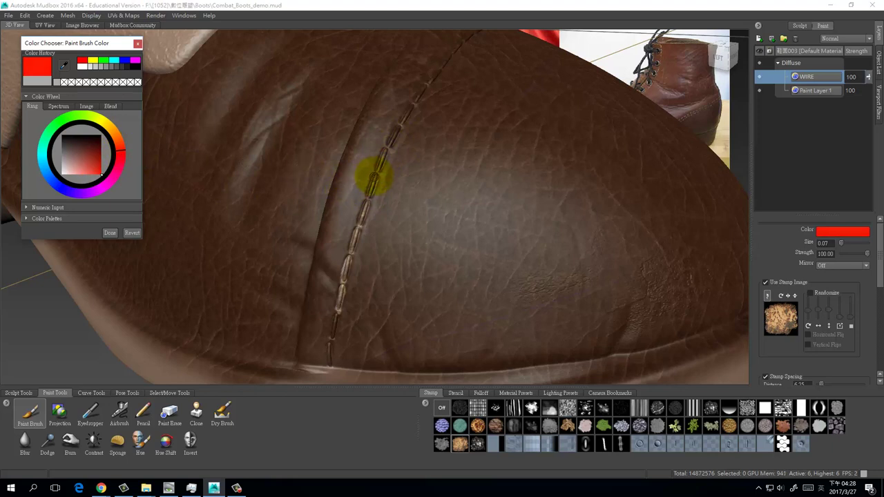
pyautogui.click(373, 178)
pyautogui.moveTo(366, 186); pyautogui.dragTo(364, 205)
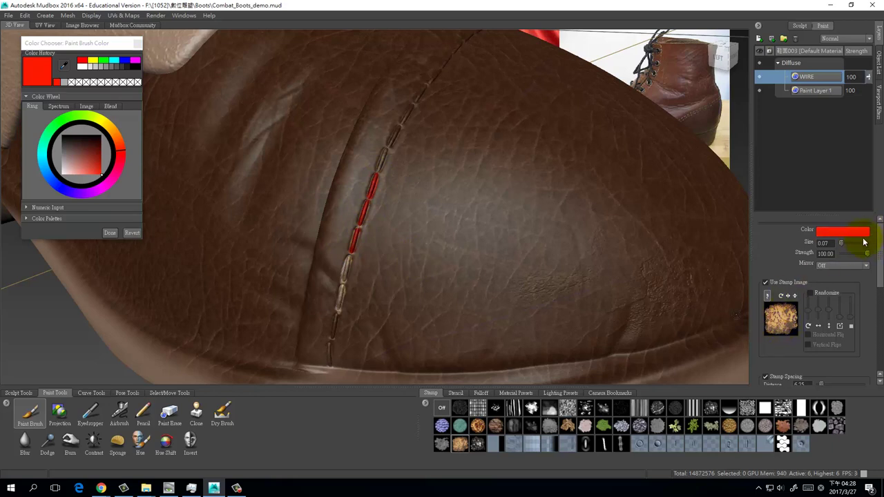
# - Switch to the blue-violet scale stamp with a grey brush color and paint the two stitches above the red ones
pyautogui.click(443, 426)
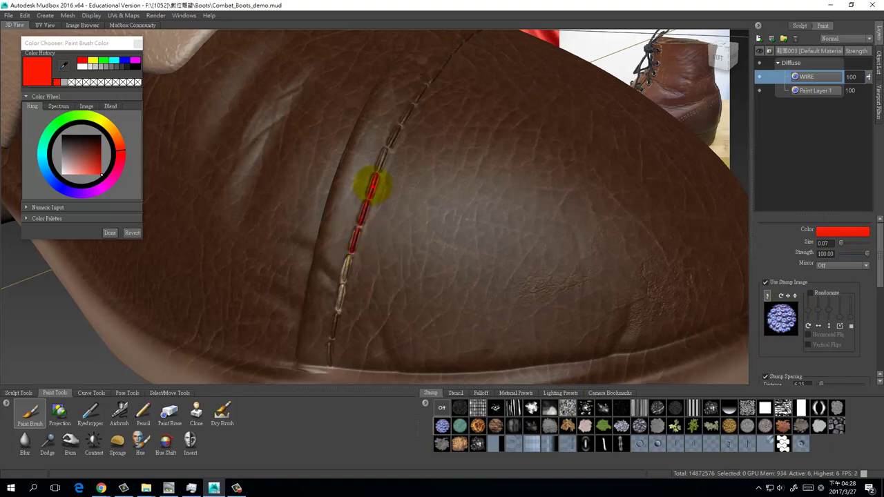
pyautogui.click(61, 157)
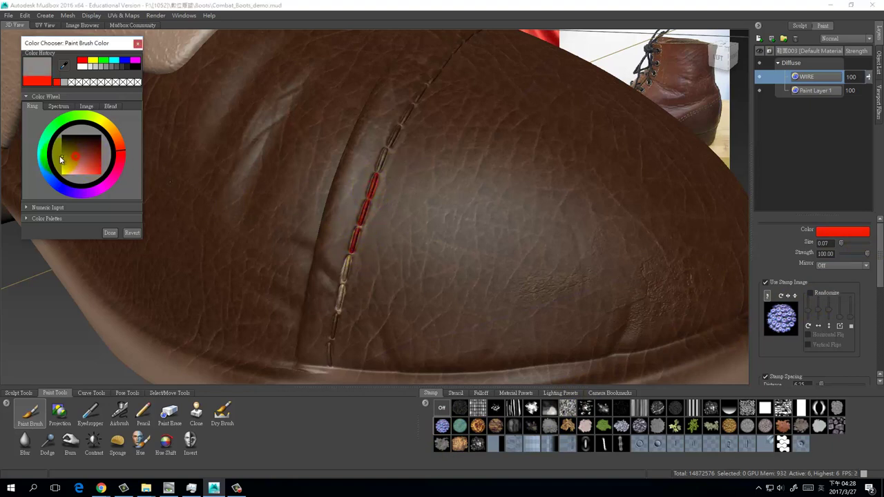
pyautogui.click(380, 157)
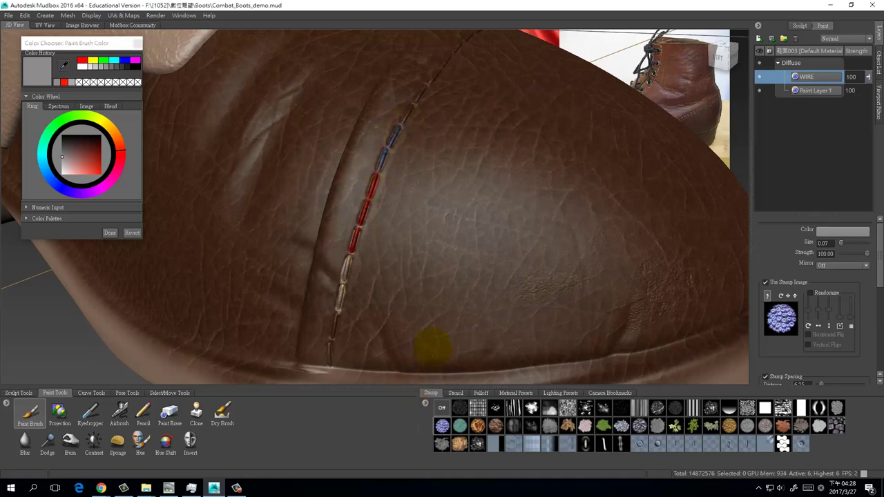
# - Choose the white splatter stamp image and set the Paint Brush color to a dark brown
pyautogui.keyDown('alt'); pyautogui.moveTo(432, 346); pyautogui.dragTo(421, 262); pyautogui.keyUp('alt')
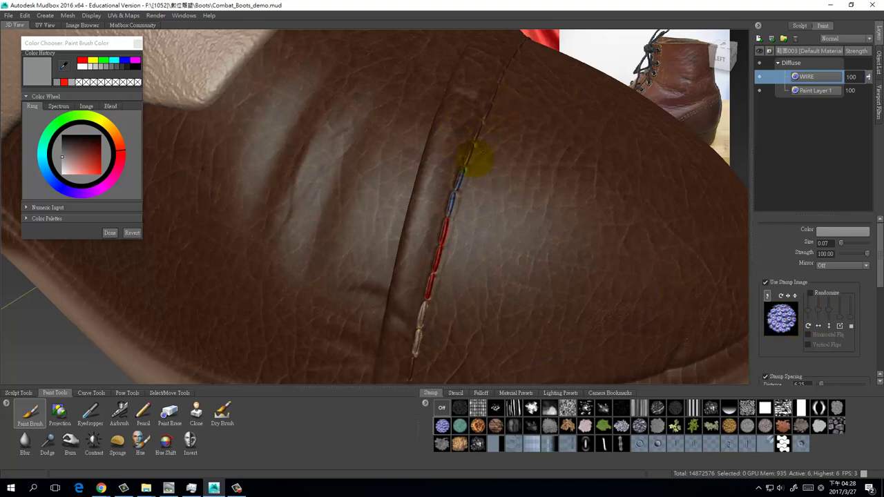
pyautogui.click(137, 42)
pyautogui.keyDown('alt'); pyautogui.moveTo(436, 213); pyautogui.dragTo(424, 144, button='right'); pyautogui.keyUp('alt')
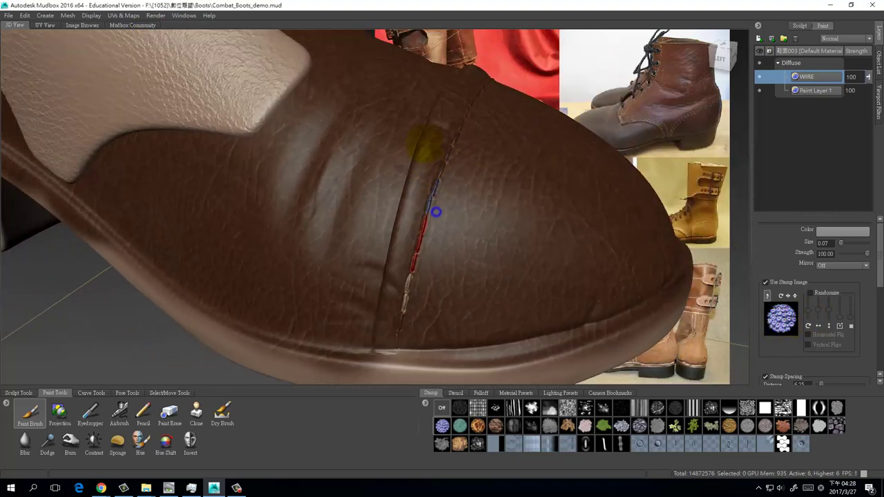
pyautogui.keyDown('alt'); pyautogui.moveTo(436, 212); pyautogui.dragTo(474, 211); pyautogui.keyUp('alt')
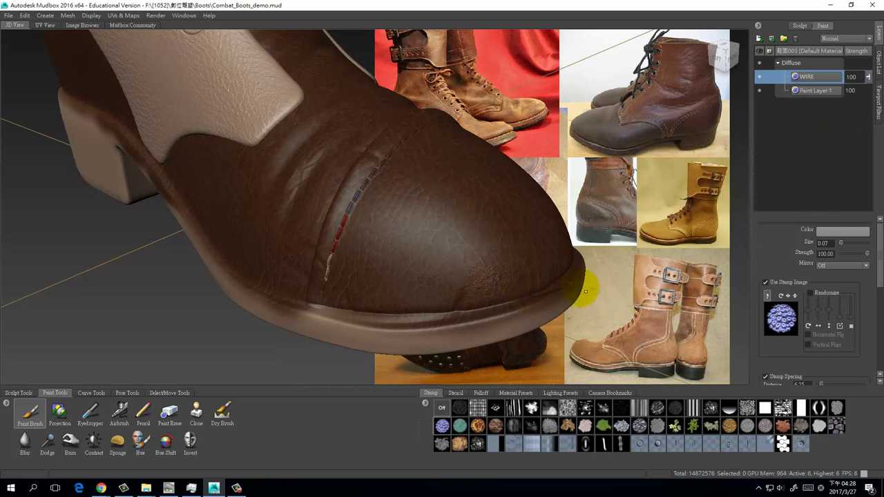
pyautogui.keyDown('alt'); pyautogui.moveTo(585, 270); pyautogui.dragTo(592, 258); pyautogui.keyUp('alt')
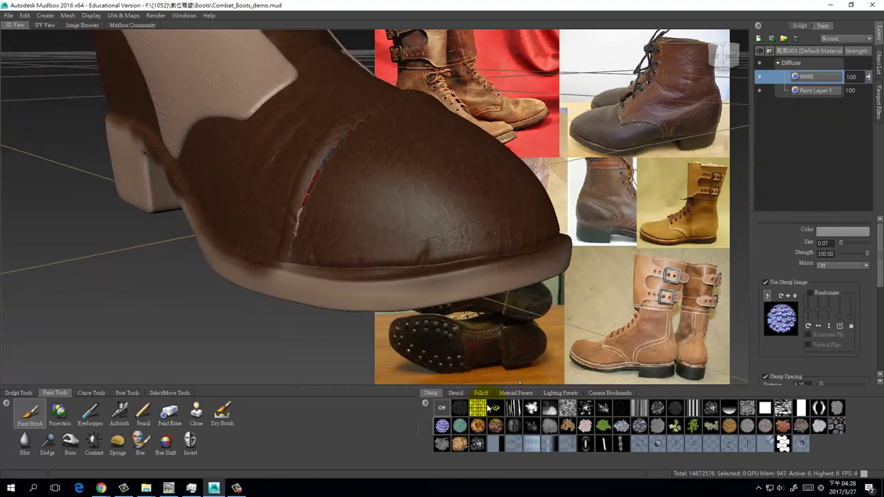
pyautogui.click(532, 409)
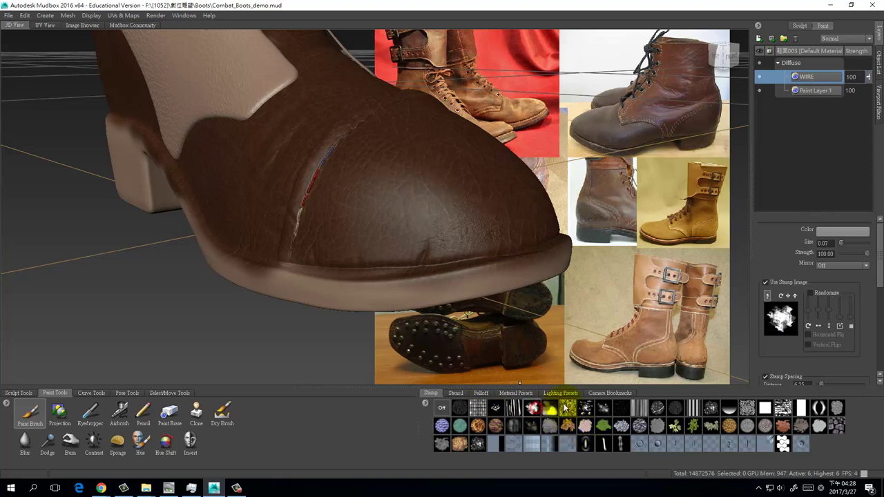
pyautogui.click(842, 230)
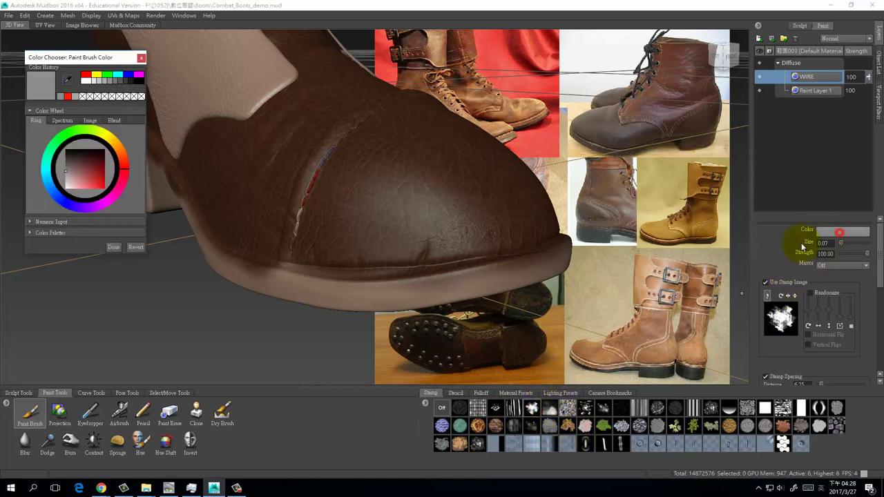
pyautogui.moveTo(68, 144)
pyautogui.mouseDown()
pyautogui.moveTo(67, 167)
pyautogui.moveTo(60, 161)
pyautogui.mouseUp()
pyautogui.moveTo(123, 167); pyautogui.dragTo(122, 151)
pyautogui.moveTo(75, 167); pyautogui.dragTo(76, 158)
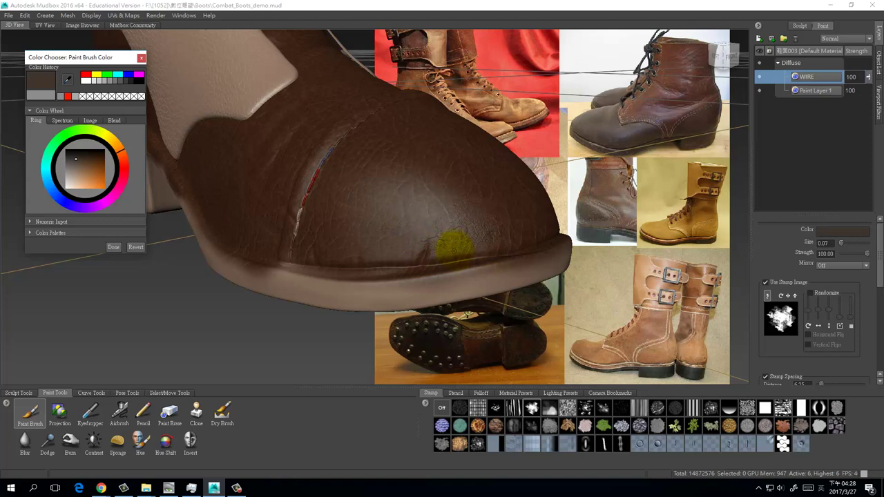
# - Try the splatter stamp on the toe tip at size 0.92 and strength 5.30, and enable Randomize for it
pyautogui.click(453, 244)
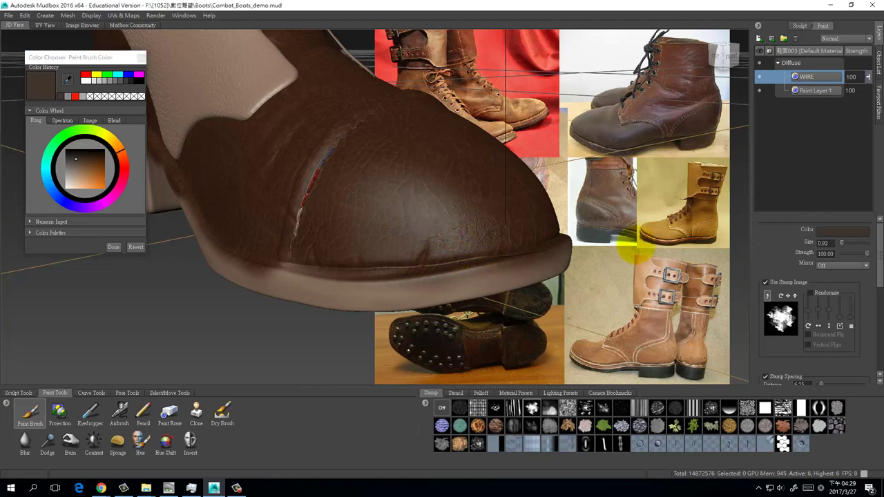
pyautogui.moveTo(865, 254); pyautogui.dragTo(844, 256)
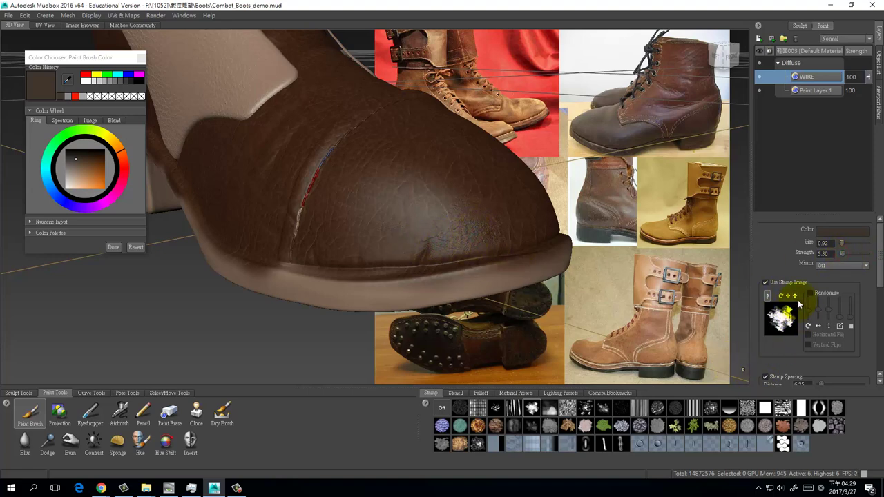
pyautogui.moveTo(880, 274); pyautogui.dragTo(874, 289)
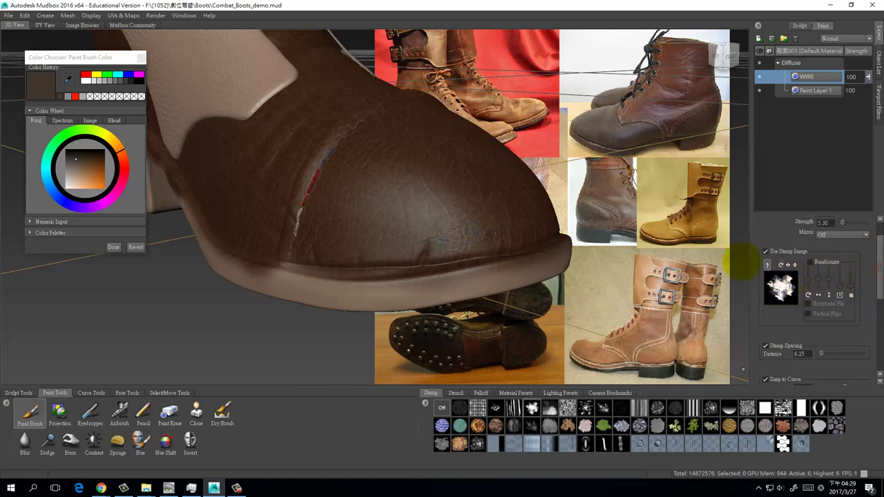
pyautogui.keyDown('alt'); pyautogui.moveTo(470, 216); pyautogui.dragTo(450, 217); pyautogui.keyUp('alt')
pyautogui.keyDown('alt'); pyautogui.moveTo(409, 248); pyautogui.dragTo(408, 290, button='right'); pyautogui.keyUp('alt')
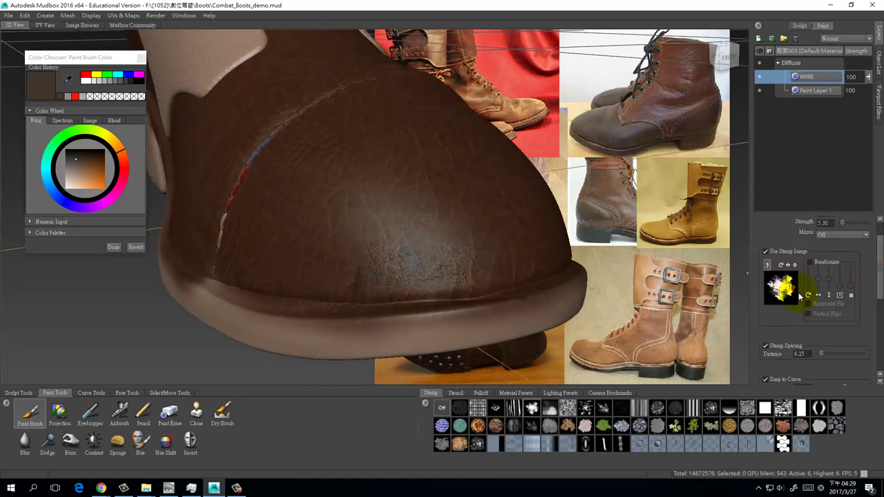
pyautogui.click(812, 262)
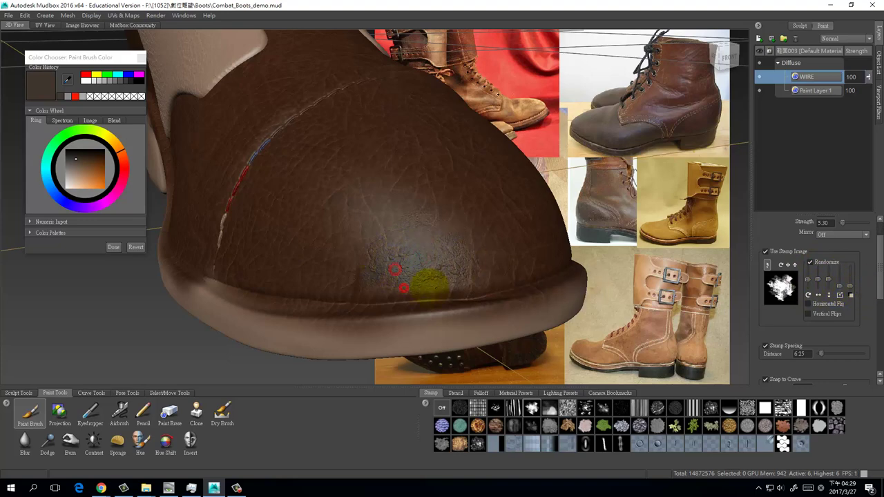
# - Paint splatter scuffs over the front of the toe tip, switching the brush to a slightly lighter brown
pyautogui.moveTo(438, 243); pyautogui.dragTo(450, 259)
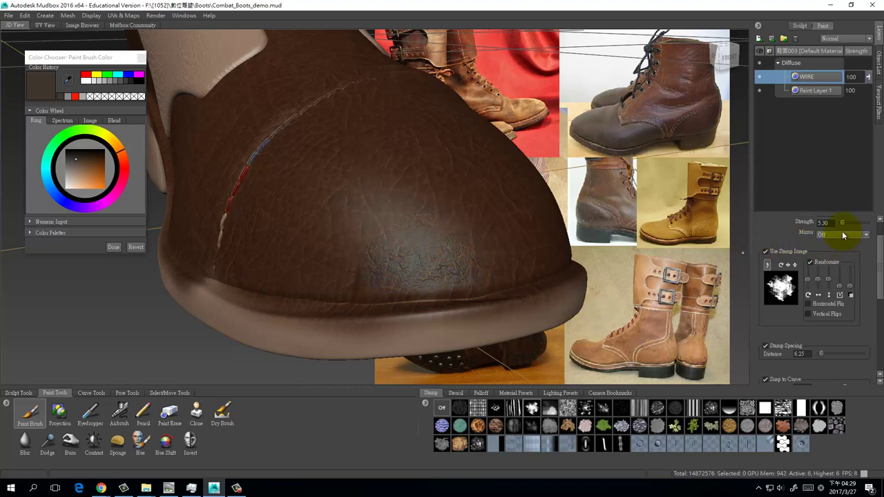
pyautogui.scroll(2, 881, 247)
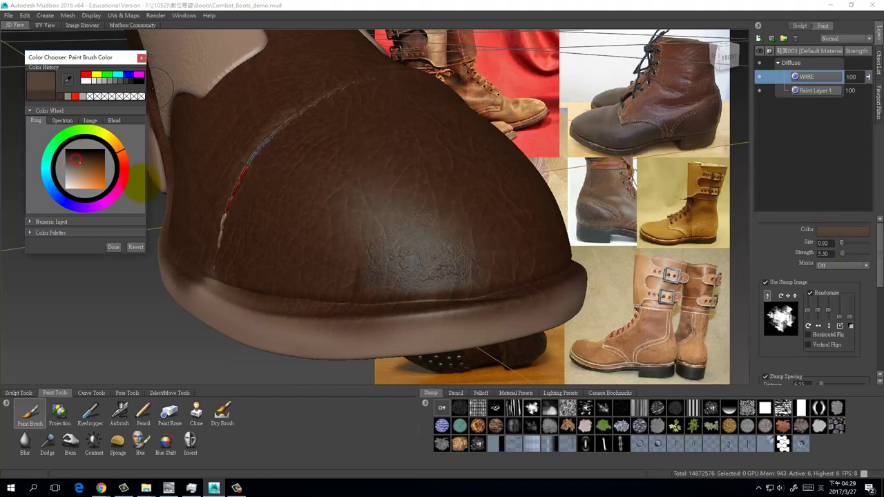
pyautogui.click(392, 264)
pyautogui.moveTo(392, 264)
pyautogui.mouseDown()
pyautogui.moveTo(426, 264)
pyautogui.moveTo(411, 278)
pyautogui.mouseUp()
pyautogui.keyDown('alt'); pyautogui.moveTo(458, 295); pyautogui.dragTo(474, 298, button='right'); pyautogui.keyUp('alt')
pyautogui.keyDown('alt'); pyautogui.moveTo(474, 298); pyautogui.dragTo(359, 227); pyautogui.keyUp('alt')
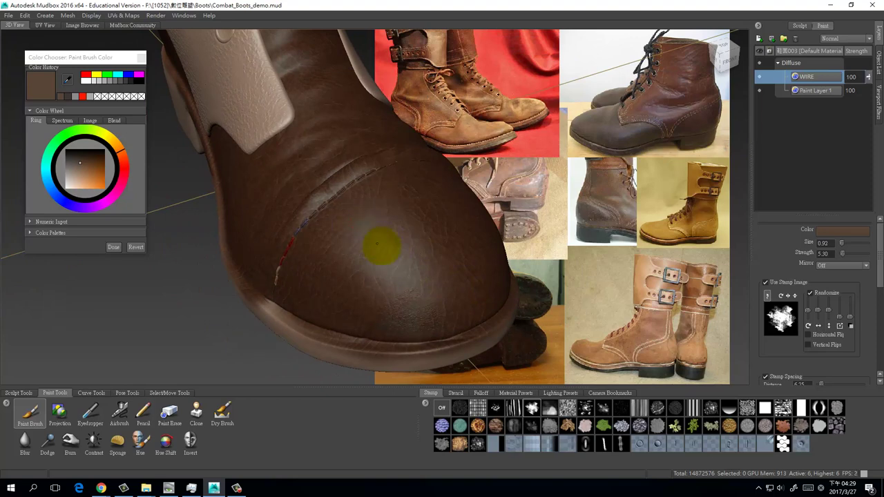
pyautogui.keyDown('alt'); pyautogui.moveTo(510, 300); pyautogui.dragTo(395, 280); pyautogui.keyUp('alt')
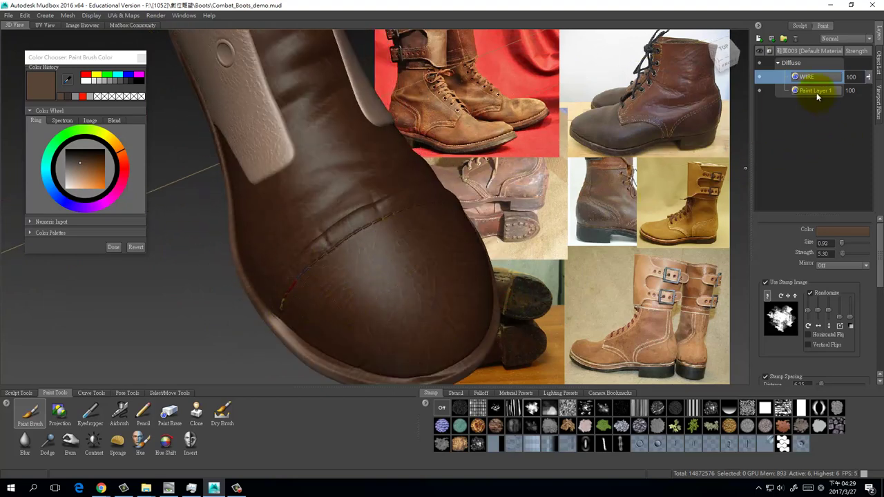
# - Create a Diffuse paint layer named Paint Layer 2 and paint a dark brown patch on the toe cap below the stitches
pyautogui.click(759, 40)
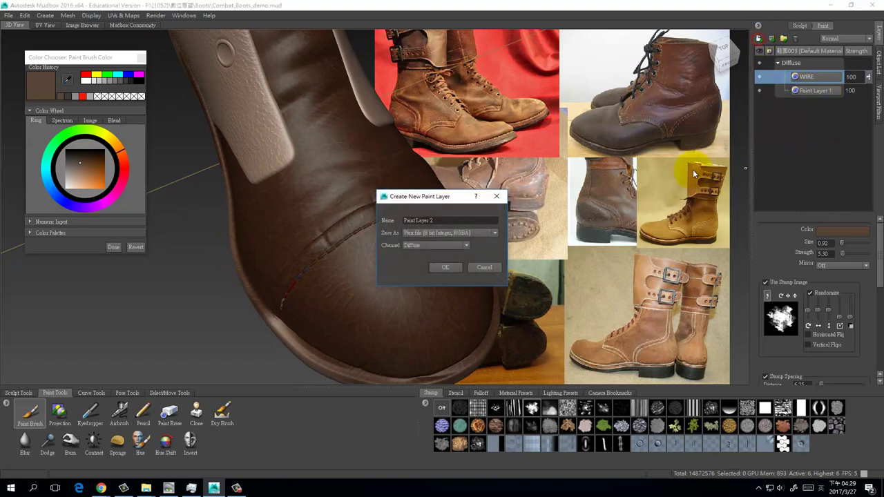
pyautogui.click(428, 268)
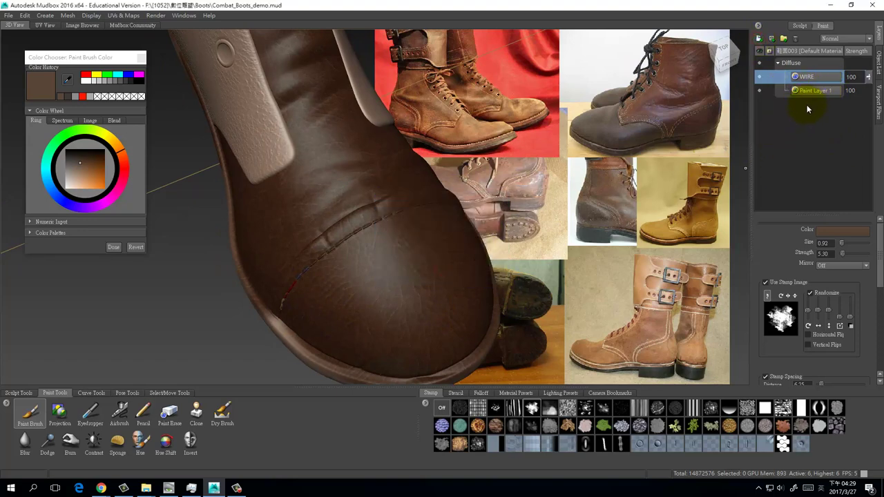
pyautogui.click(68, 98)
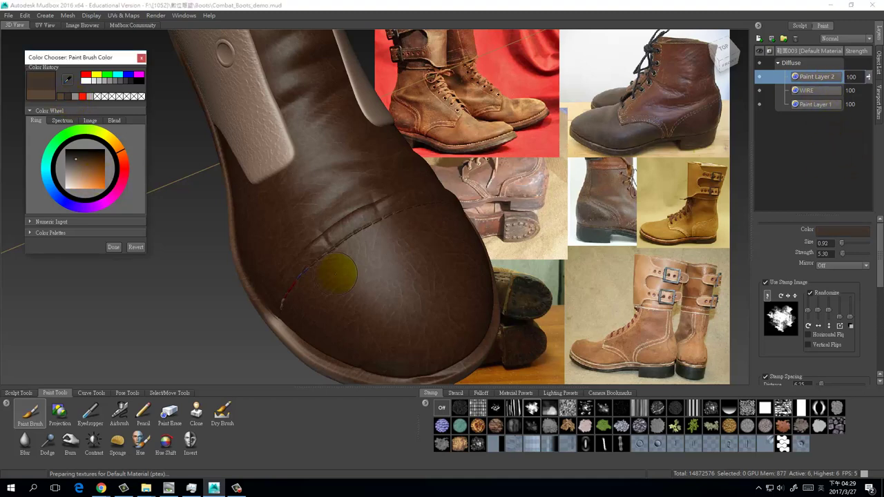
pyautogui.click(302, 298)
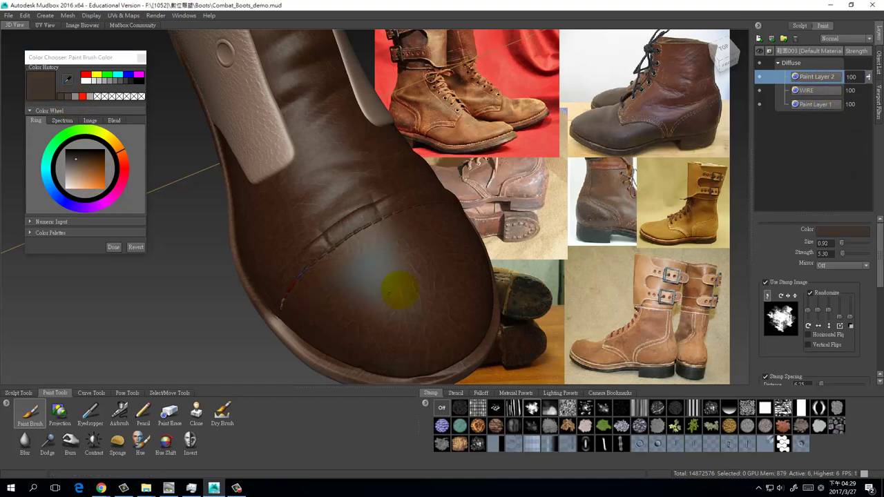
# - Set Paint Layer 2's blend mode to Multiply and darken more of the toe cap with the splatter stamp
pyautogui.click(868, 39)
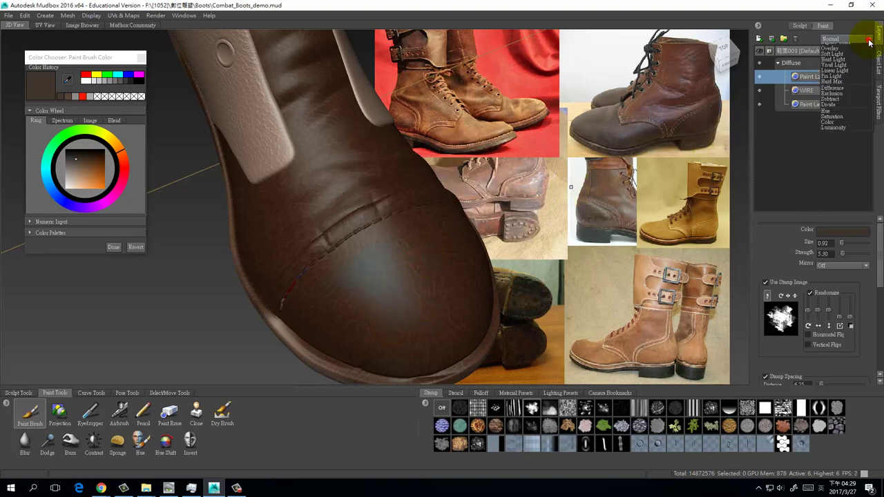
pyautogui.click(855, 64)
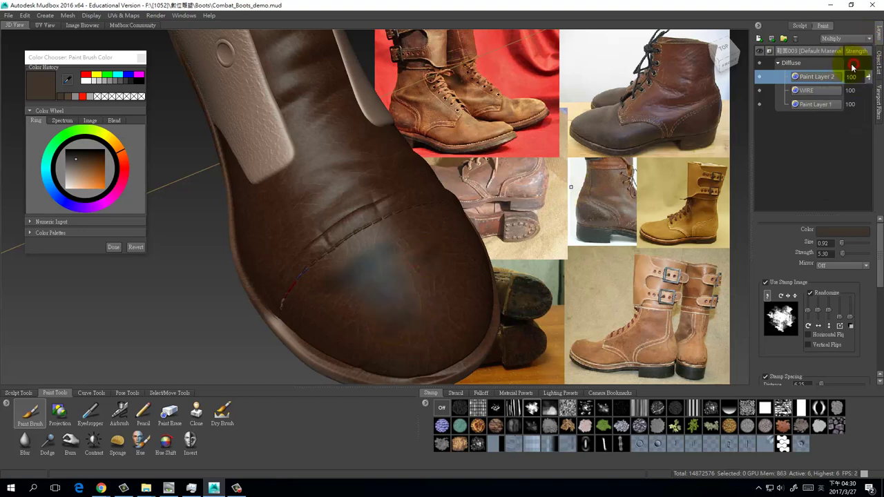
pyautogui.keyDown('alt'); pyautogui.moveTo(404, 279); pyautogui.dragTo(408, 266); pyautogui.keyUp('alt')
pyautogui.keyDown('alt'); pyautogui.moveTo(396, 270); pyautogui.dragTo(415, 238); pyautogui.keyUp('alt')
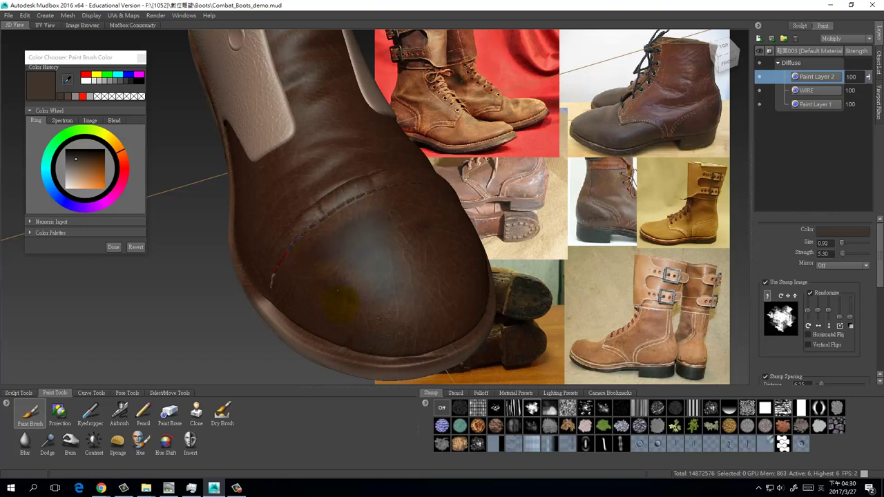
pyautogui.moveTo(426, 282)
pyautogui.keyDown('alt'); pyautogui.mouseDown()
pyautogui.moveTo(338, 266)
pyautogui.moveTo(341, 282)
pyautogui.mouseUp(); pyautogui.keyUp('alt')
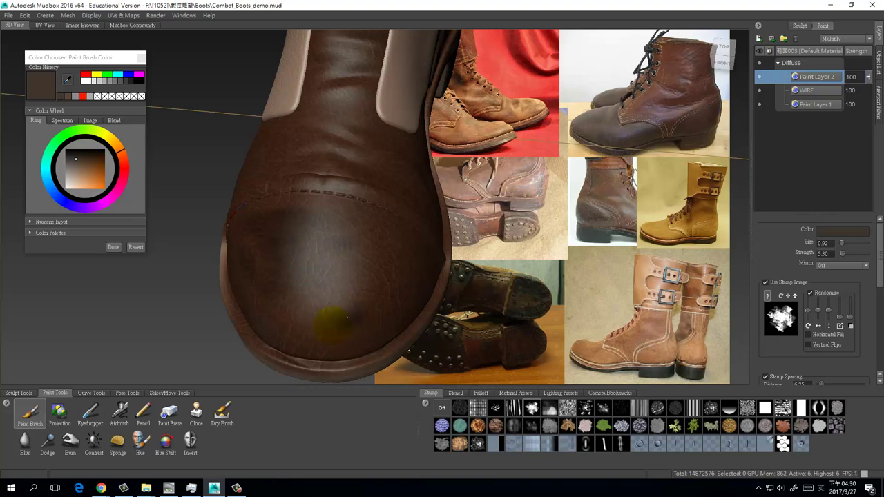
# - Blur the dark shading on the toe cap to soften its edges
pyautogui.press('shift')
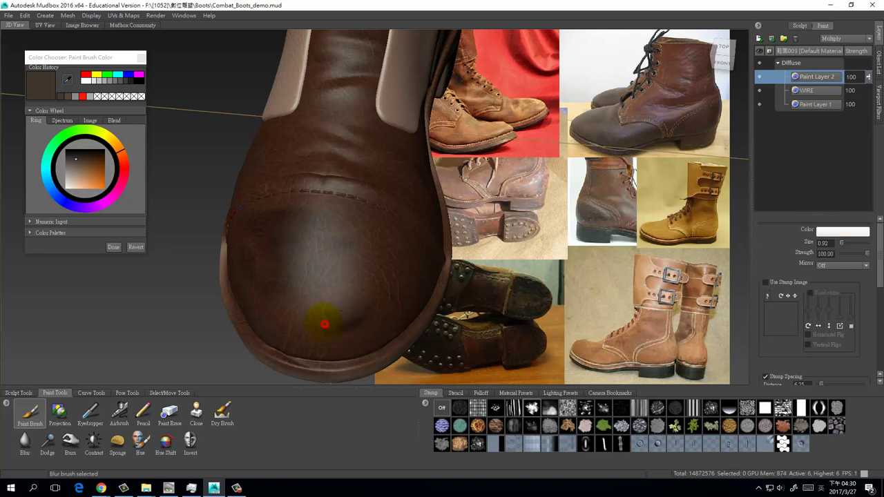
pyautogui.moveTo(358, 302)
pyautogui.keyDown('alt'); pyautogui.mouseDown()
pyautogui.moveTo(391, 322)
pyautogui.moveTo(342, 274)
pyautogui.mouseUp(); pyautogui.keyUp('alt')
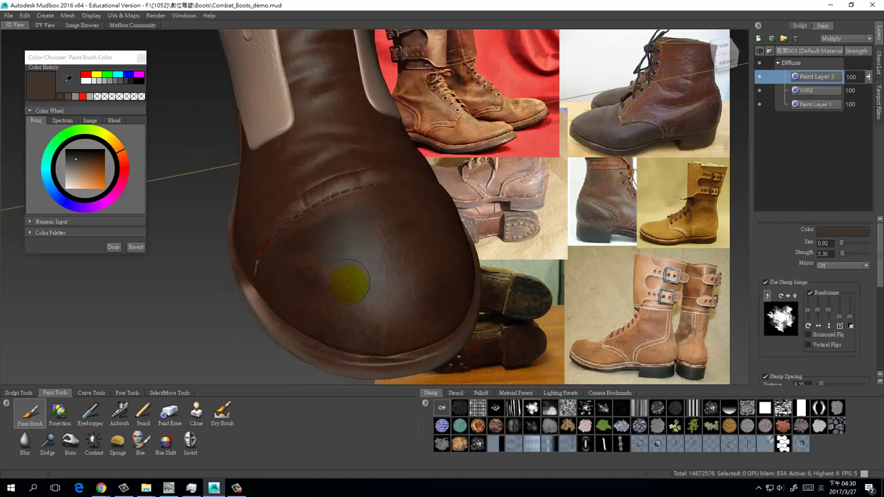
pyautogui.press('shift')
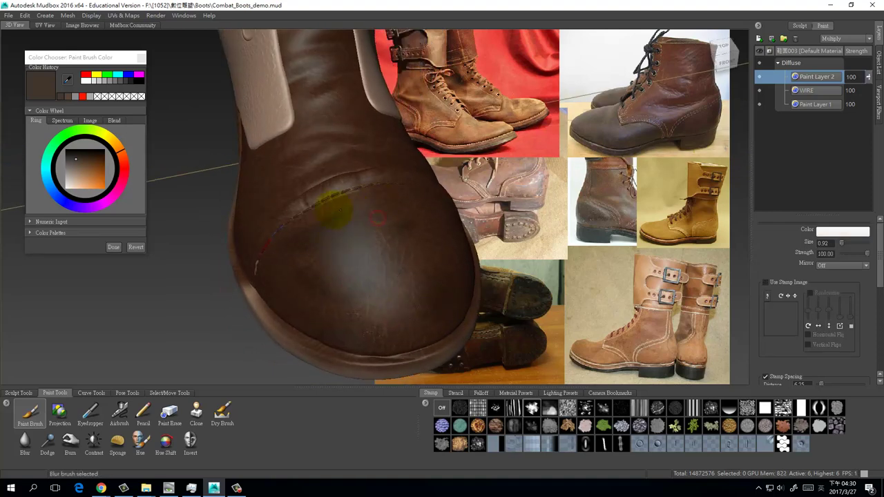
pyautogui.keyDown('shift'); pyautogui.click(299, 286); pyautogui.keyUp('shift')
pyautogui.moveTo(426, 324)
pyautogui.keyDown('alt'); pyautogui.mouseDown()
pyautogui.moveTo(317, 302)
pyautogui.moveTo(263, 312)
pyautogui.mouseUp(); pyautogui.keyUp('alt')
# - Set the Paint Brush color to a lighter grey-brown and shade the right side of the toe cap and the creases behind it
pyautogui.click(77, 171)
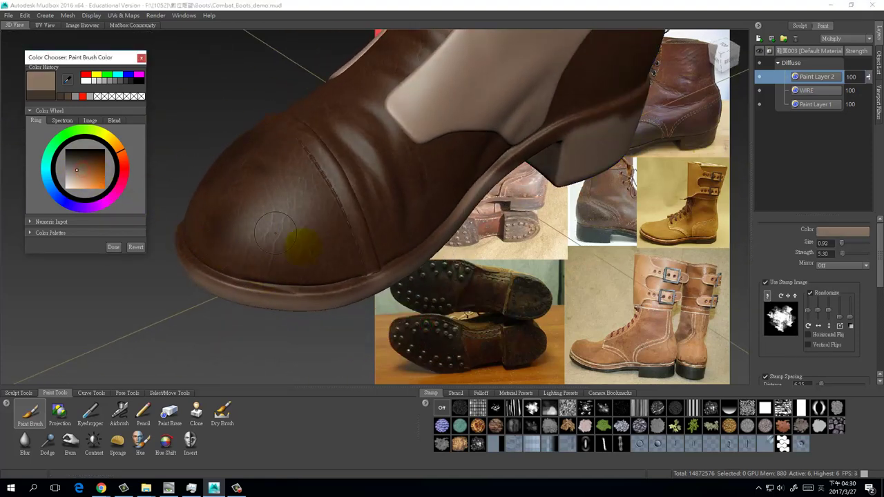
pyautogui.moveTo(295, 224); pyautogui.dragTo(301, 219)
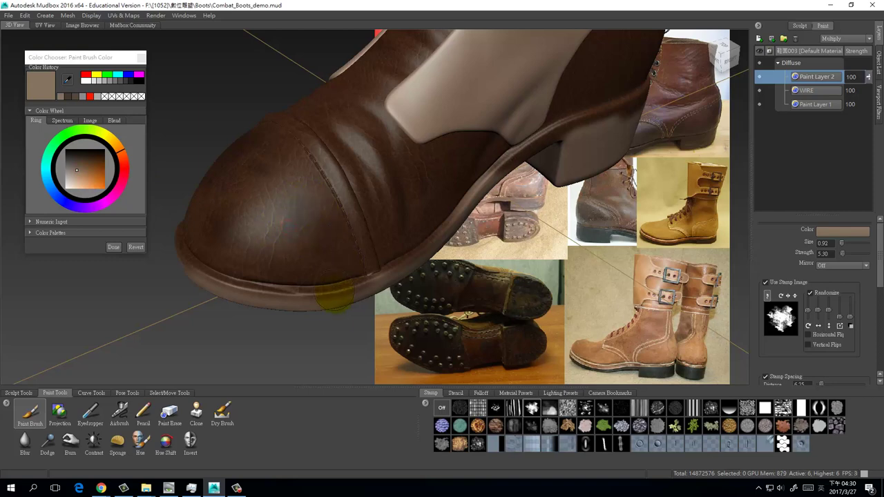
pyautogui.keyDown('alt'); pyautogui.moveTo(374, 306); pyautogui.dragTo(311, 282); pyautogui.keyUp('alt')
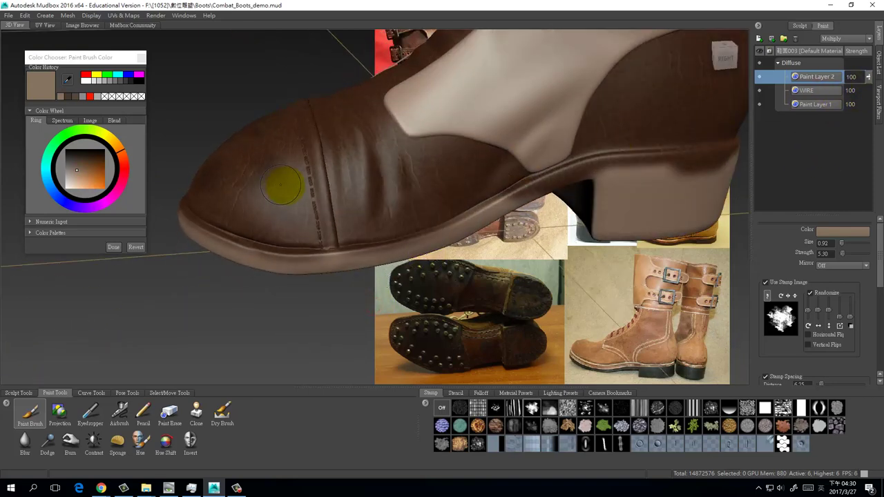
pyautogui.moveTo(284, 189)
pyautogui.keyDown('alt'); pyautogui.mouseDown()
pyautogui.moveTo(466, 215)
pyautogui.moveTo(340, 211)
pyautogui.moveTo(339, 182)
pyautogui.mouseUp(); pyautogui.keyUp('alt')
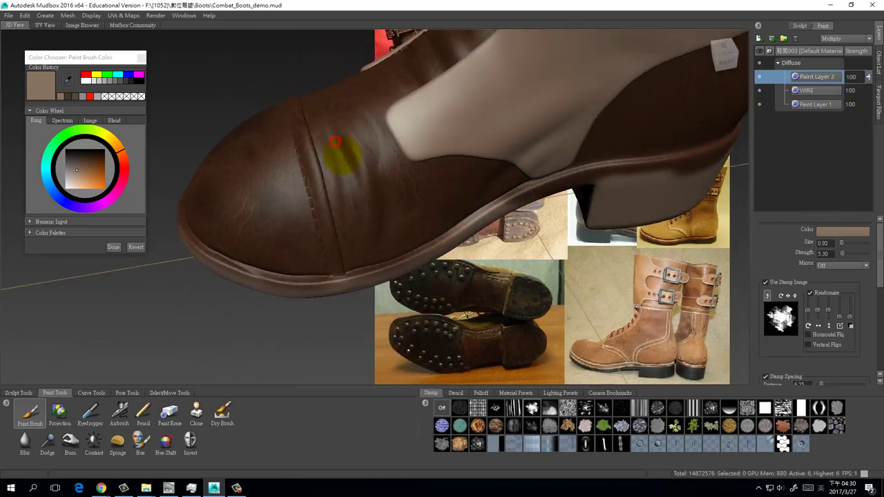
pyautogui.moveTo(381, 196)
pyautogui.keyDown('alt'); pyautogui.mouseDown()
pyautogui.moveTo(365, 203)
pyautogui.moveTo(387, 164)
pyautogui.mouseUp(); pyautogui.keyUp('alt')
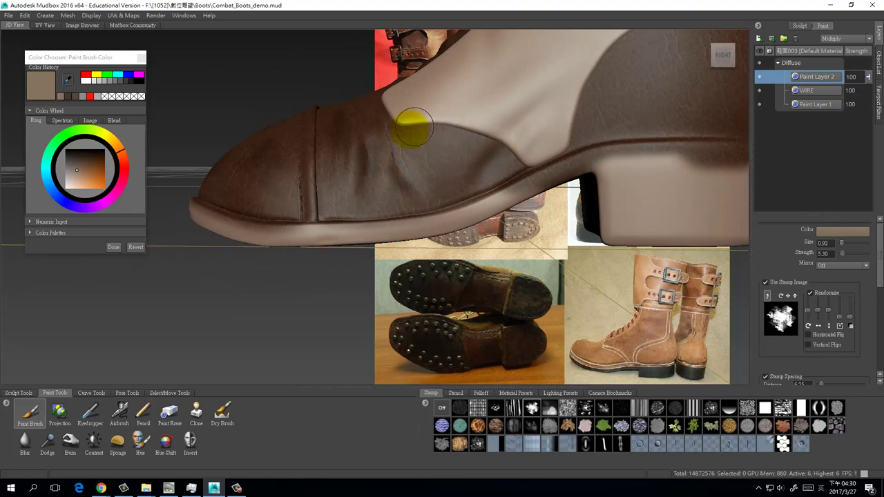
# - Set the Paint Brush color to a very dark brown and shade the boot's right side, the instep creases and the tongue
pyautogui.click(69, 158)
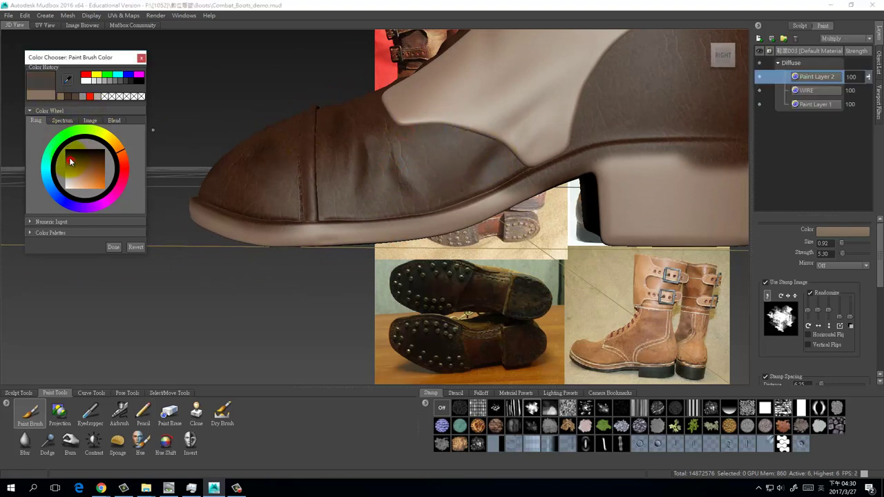
pyautogui.click(564, 144)
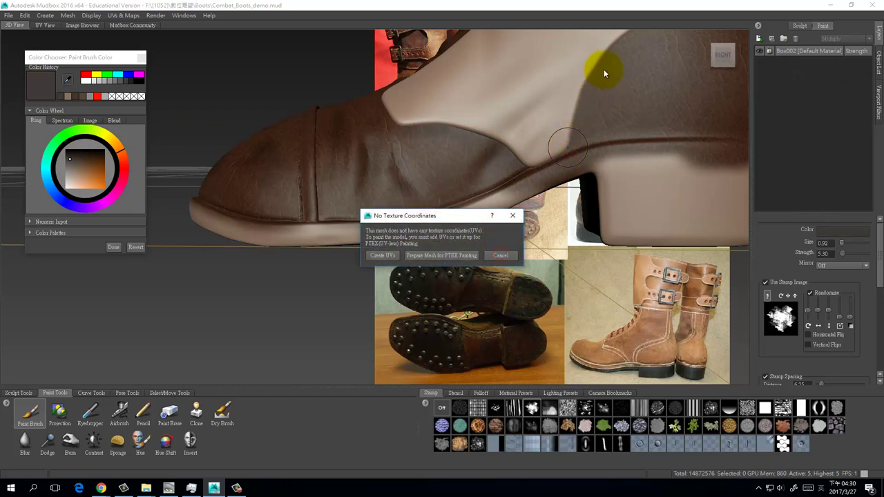
pyautogui.click(500, 255)
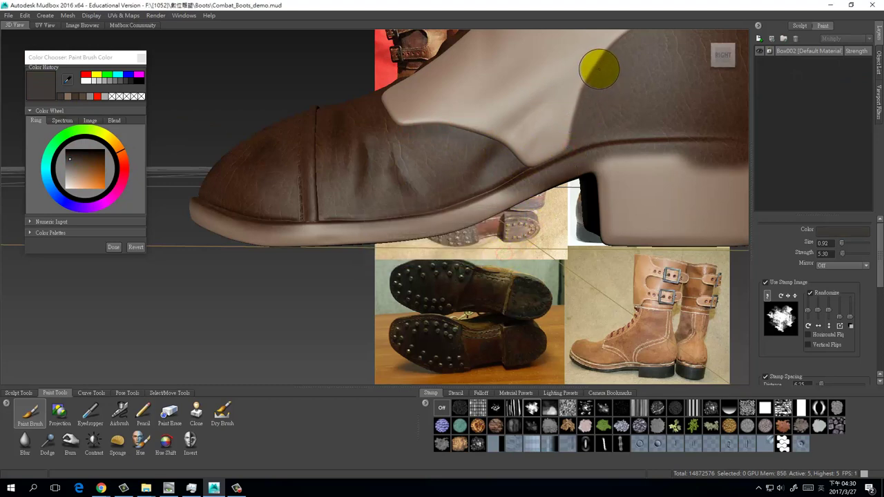
pyautogui.click(567, 134)
pyautogui.keyDown('alt'); pyautogui.moveTo(513, 165); pyautogui.dragTo(587, 186); pyautogui.keyUp('alt')
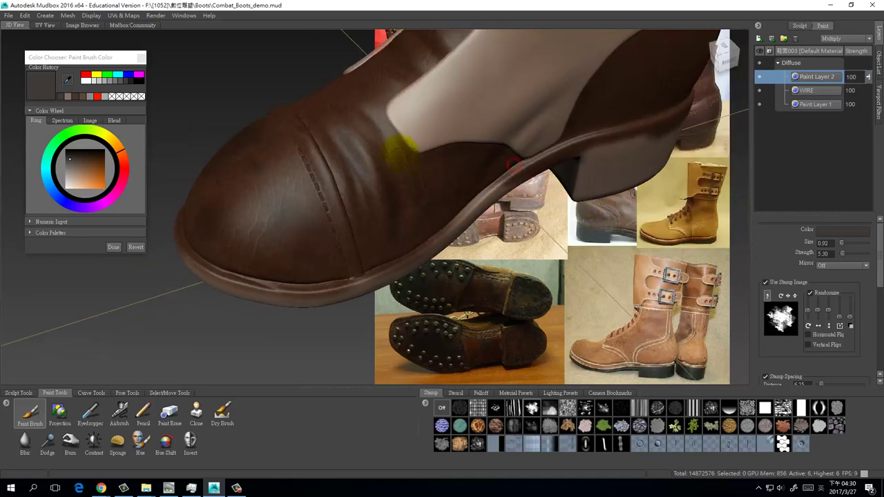
pyautogui.moveTo(427, 178)
pyautogui.keyDown('alt'); pyautogui.mouseDown()
pyautogui.moveTo(465, 195)
pyautogui.moveTo(425, 230)
pyautogui.mouseUp(); pyautogui.keyUp('alt')
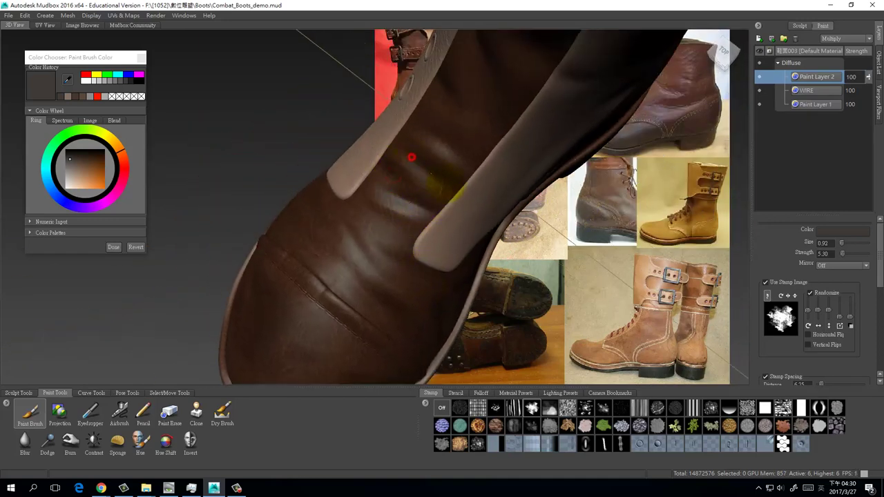
pyautogui.keyDown('alt'); pyautogui.moveTo(411, 157); pyautogui.dragTo(446, 222); pyautogui.keyUp('alt')
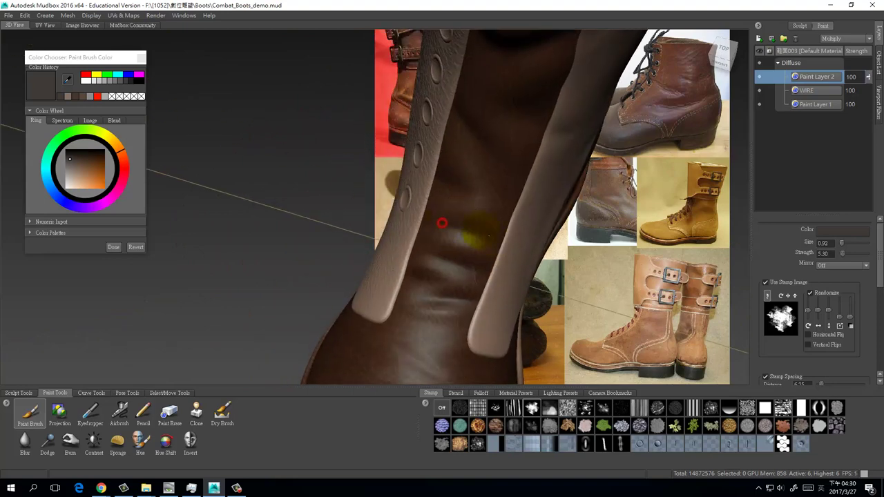
pyautogui.keyDown('alt'); pyautogui.moveTo(456, 191); pyautogui.dragTo(475, 304); pyautogui.keyUp('alt')
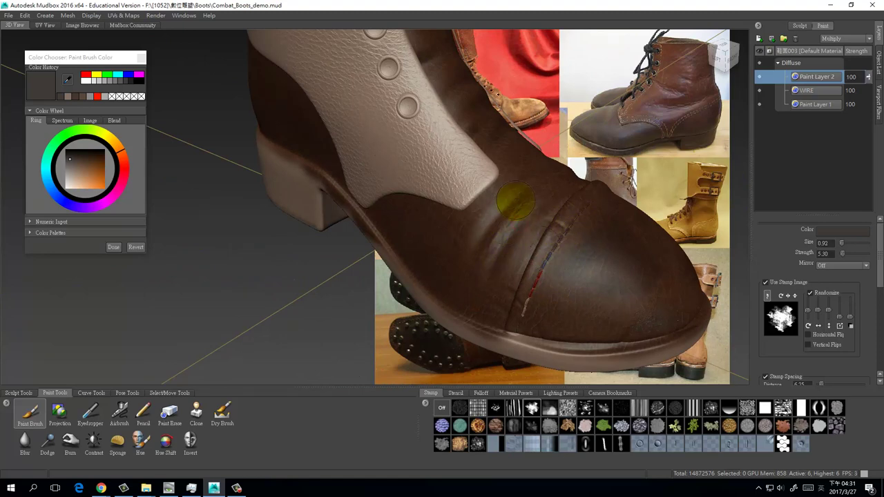
# - Paint dark shading along the lower edge of the boot's left side and over the instep
pyautogui.keyDown('alt'); pyautogui.moveTo(476, 269); pyautogui.dragTo(450, 257); pyautogui.keyUp('alt')
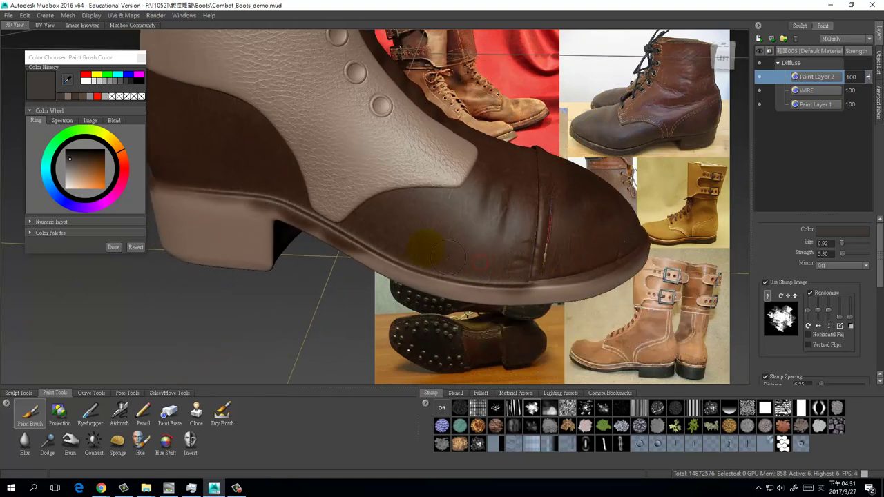
pyautogui.moveTo(497, 276); pyautogui.dragTo(605, 268)
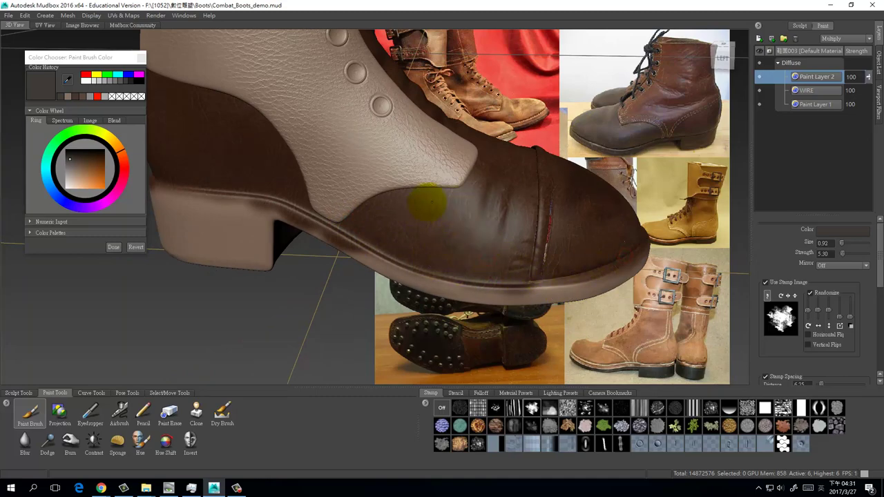
pyautogui.keyDown('alt'); pyautogui.moveTo(552, 273); pyautogui.dragTo(462, 313); pyautogui.keyUp('alt')
pyautogui.keyDown('alt'); pyautogui.moveTo(462, 314); pyautogui.dragTo(414, 225, button='right'); pyautogui.keyUp('alt')
pyautogui.keyDown('alt'); pyautogui.moveTo(413, 224); pyautogui.dragTo(361, 319); pyautogui.keyUp('alt')
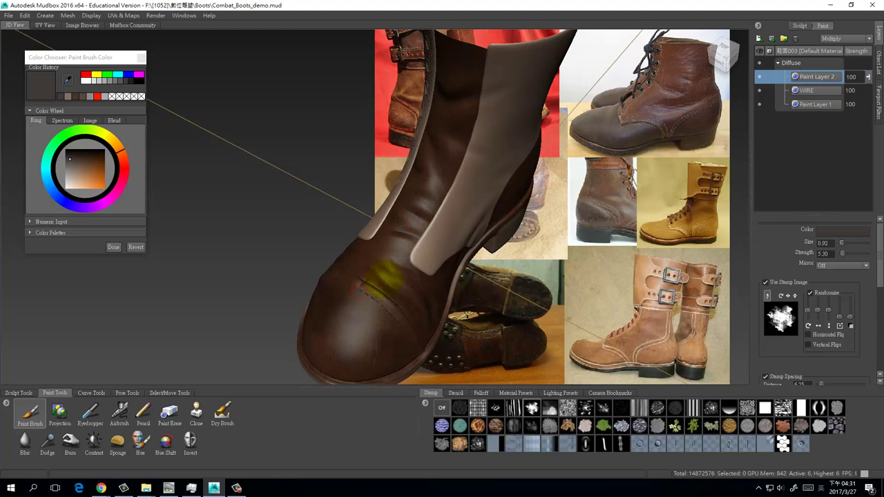
pyautogui.keyDown('alt'); pyautogui.moveTo(431, 334); pyautogui.dragTo(615, 339); pyautogui.keyUp('alt')
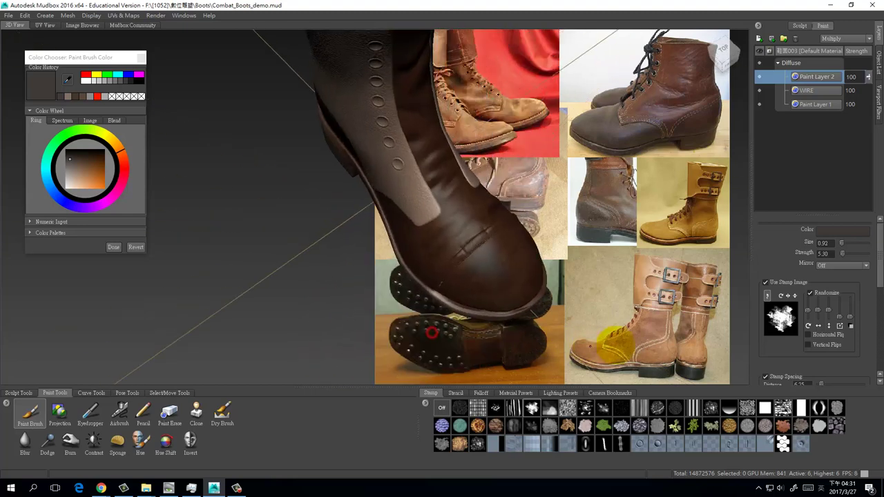
pyautogui.keyDown('alt'); pyautogui.moveTo(513, 330); pyautogui.dragTo(511, 266); pyautogui.keyUp('alt')
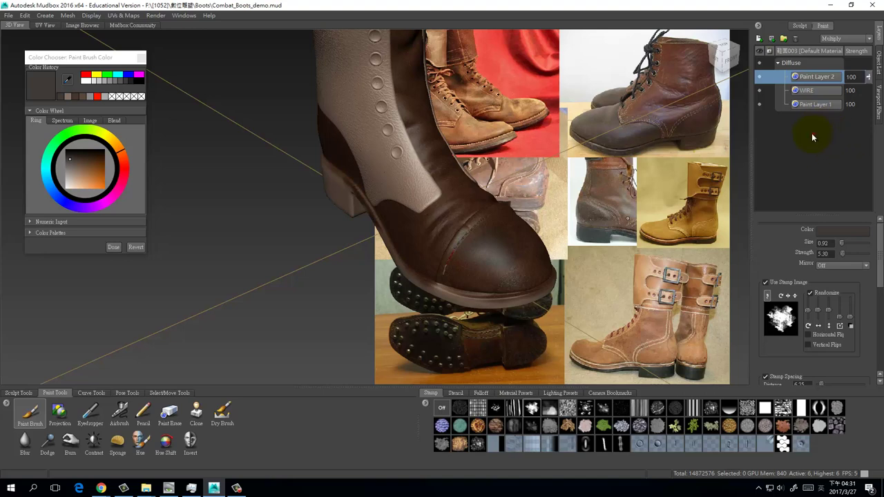
# - Create a new paint layer named Paint Layer 3 on the Specular channel
pyautogui.click(759, 39)
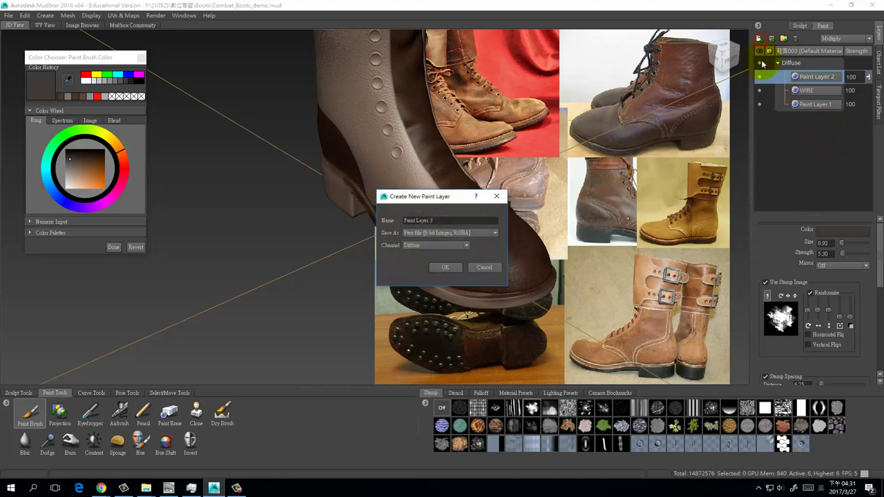
pyautogui.click(467, 246)
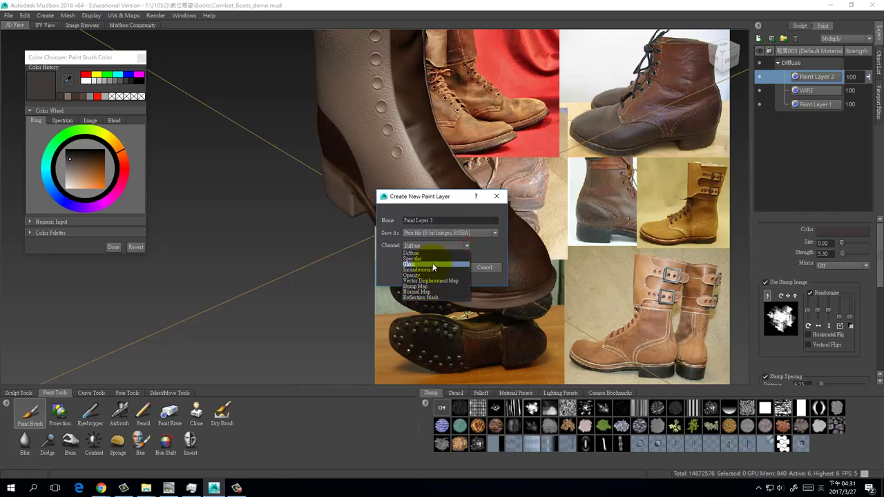
pyautogui.click(431, 264)
pyautogui.click(467, 246)
pyautogui.click(430, 257)
pyautogui.click(444, 268)
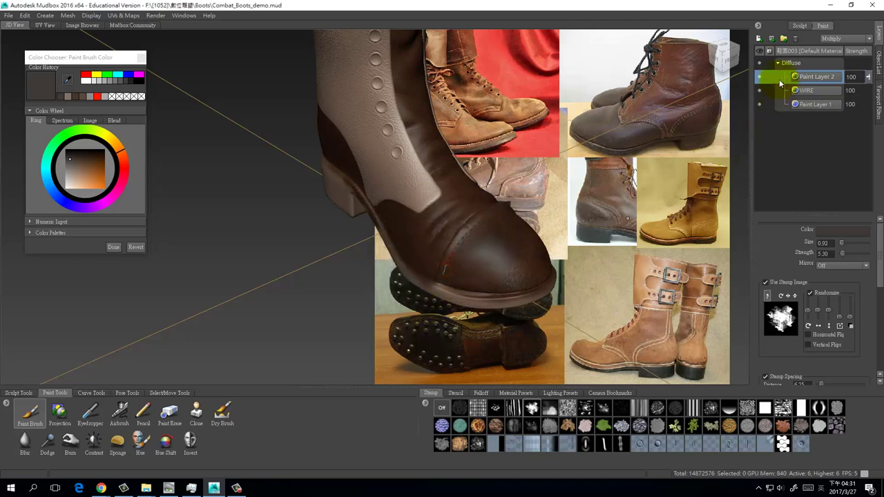
# - Create a new paint layer named Paint Layer 4 on the Gloss channel
pyautogui.click(760, 40)
pyautogui.click(467, 247)
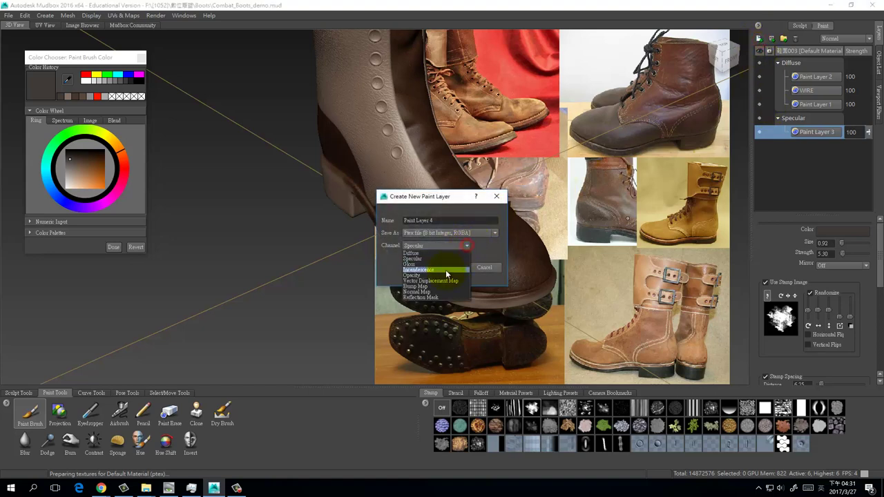
pyautogui.click(447, 264)
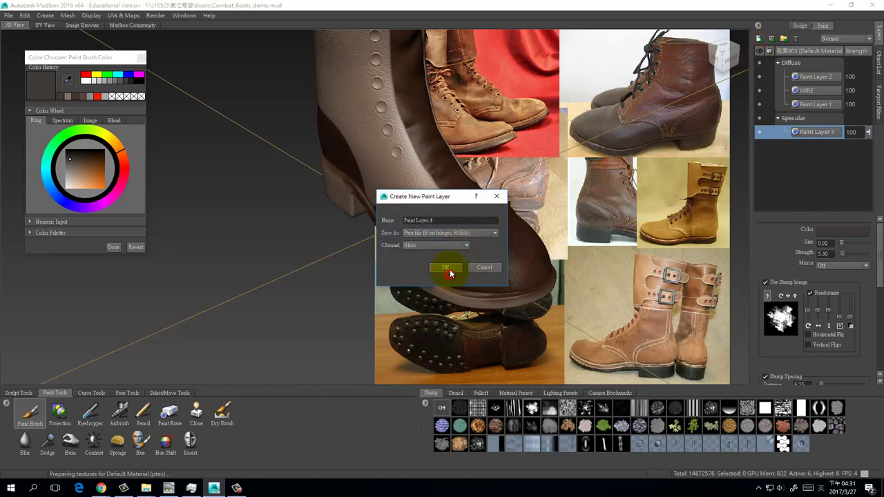
pyautogui.click(447, 271)
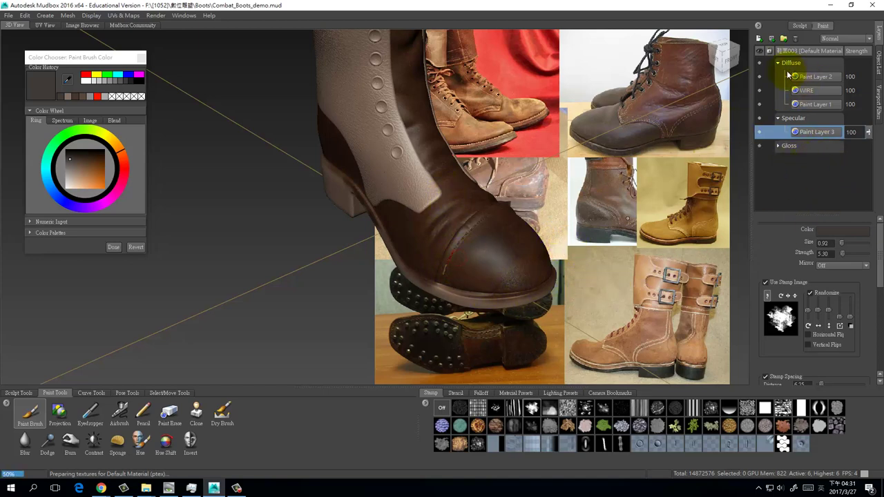
# - Hide the whole Diffuse layer group so only the Specular and Gloss layers affect the boot
pyautogui.click(759, 63)
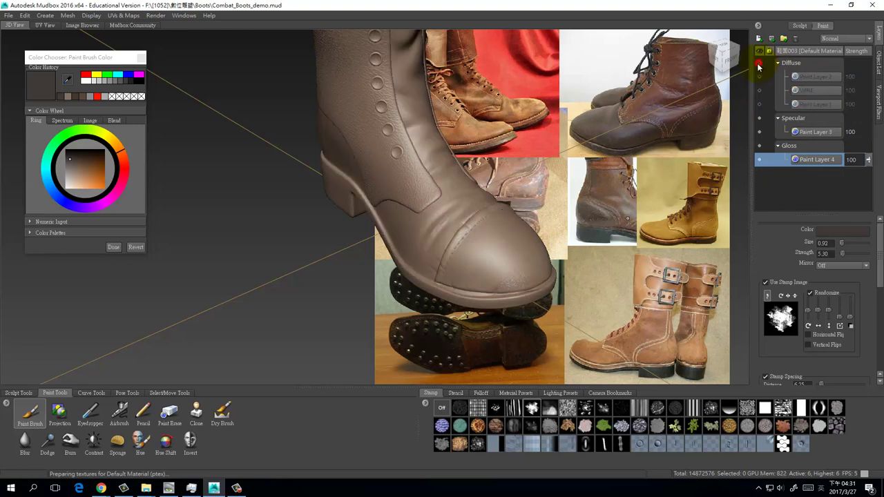
pyautogui.keyDown('alt'); pyautogui.moveTo(446, 272); pyautogui.dragTo(532, 268); pyautogui.keyUp('alt')
pyautogui.moveTo(434, 251)
pyautogui.keyDown('alt'); pyautogui.mouseDown(button='right')
pyautogui.moveTo(424, 280)
pyautogui.moveTo(434, 253)
pyautogui.mouseUp(button='right'); pyautogui.keyUp('alt')
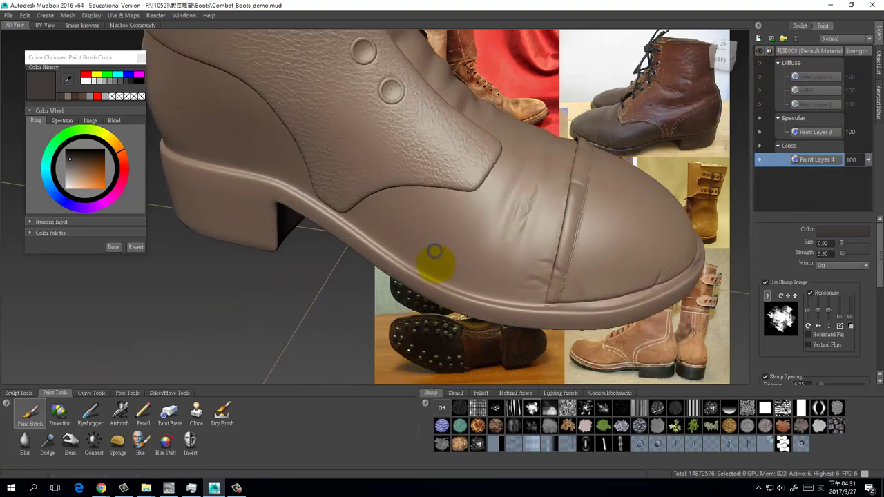
pyautogui.keyDown('alt'); pyautogui.moveTo(434, 253); pyautogui.dragTo(446, 272, button='middle'); pyautogui.keyUp('alt')
# - Hide the Box002 and Box001 meshes in the scene's object list
pyautogui.click(878, 69)
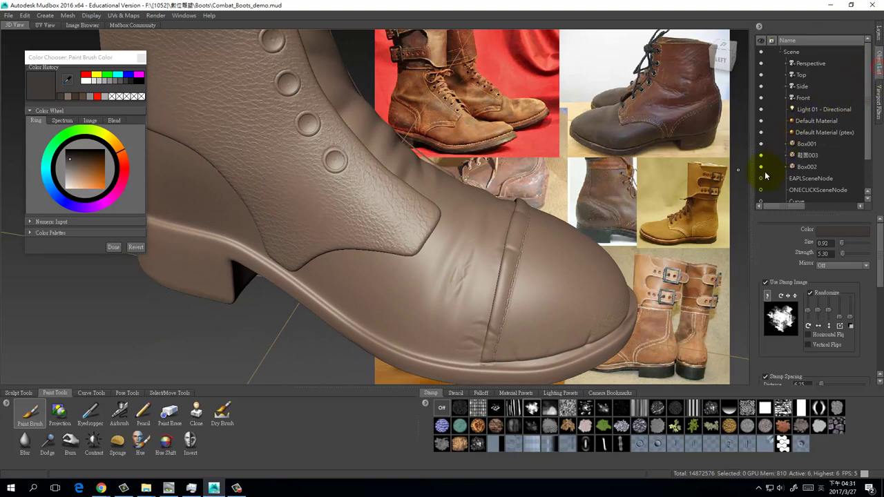
pyautogui.moveTo(869, 138); pyautogui.dragTo(868, 169)
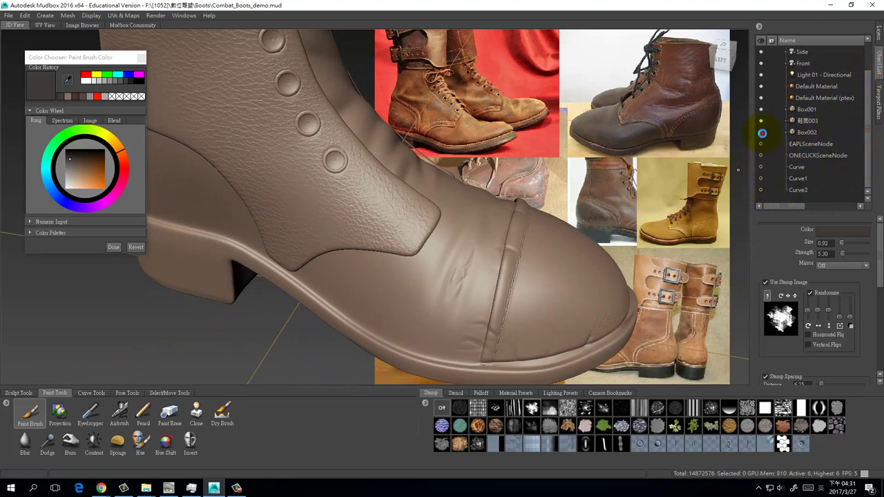
pyautogui.click(762, 132)
pyautogui.click(762, 110)
pyautogui.moveTo(467, 269)
pyautogui.keyDown('alt'); pyautogui.mouseDown()
pyautogui.moveTo(258, 257)
pyautogui.moveTo(148, 272)
pyautogui.moveTo(414, 283)
pyautogui.moveTo(535, 270)
pyautogui.mouseUp(); pyautogui.keyUp('alt')
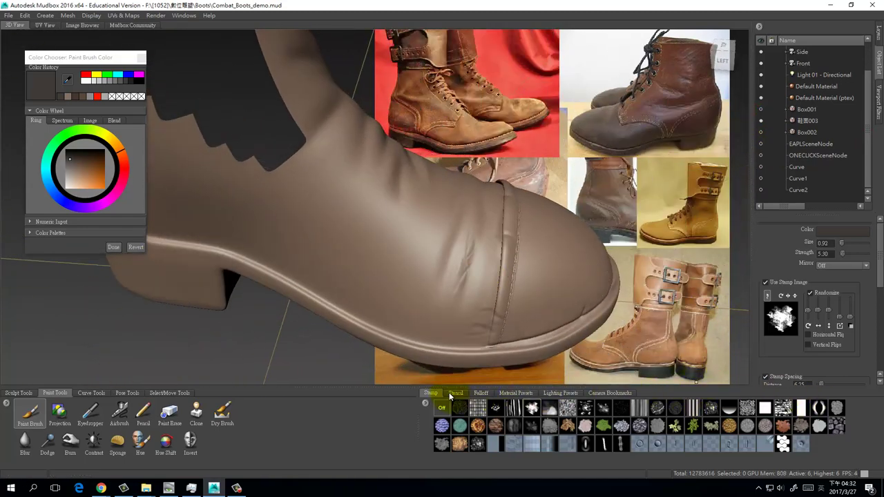
# - Project the brown shoulder leather stencil onto the boot's left side on the Gloss layer Paint Layer 4 with the Projection brush
pyautogui.click(59, 413)
pyautogui.click(455, 393)
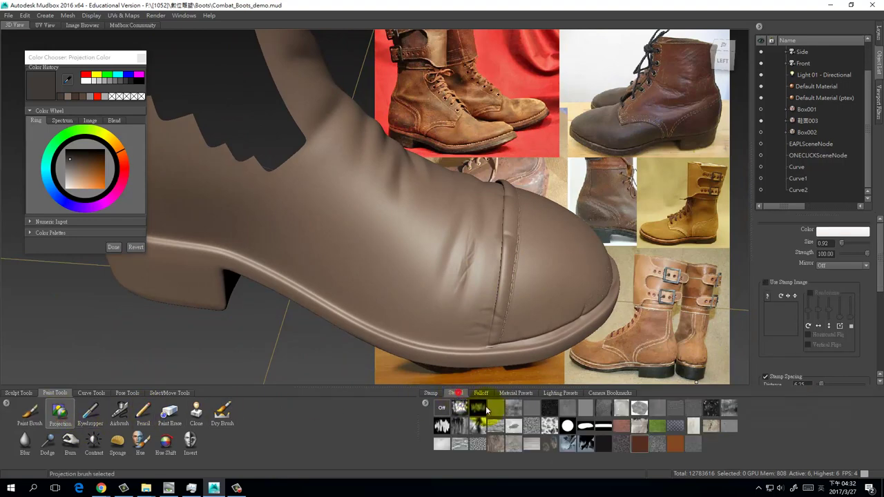
pyautogui.click(662, 446)
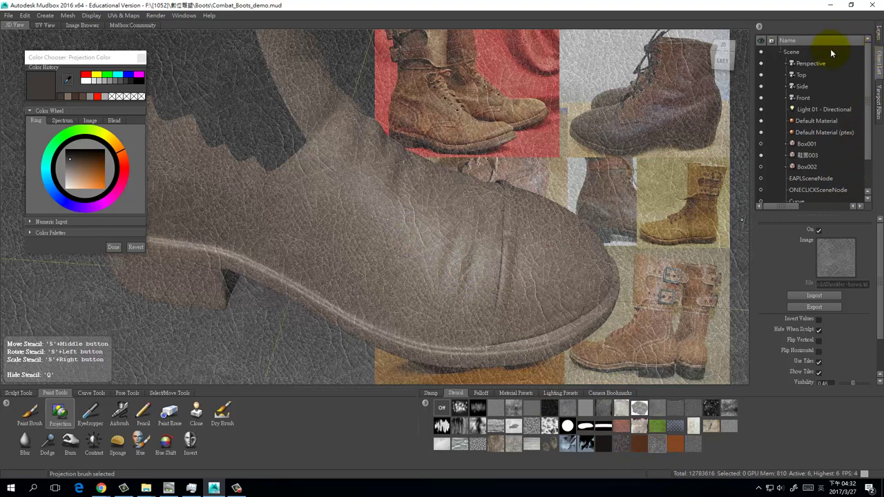
pyautogui.click(879, 33)
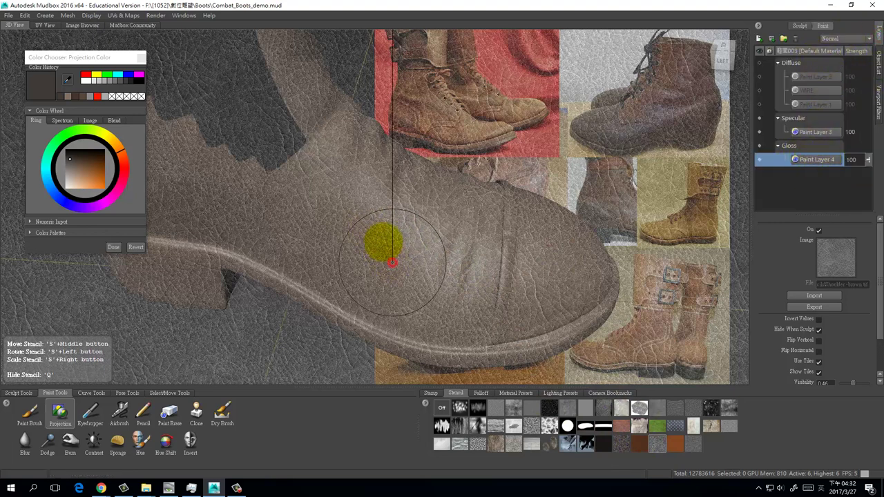
pyautogui.press('q')
pyautogui.moveTo(449, 255)
pyautogui.mouseDown()
pyautogui.moveTo(322, 262)
pyautogui.moveTo(404, 312)
pyautogui.mouseUp()
pyautogui.keyDown('alt'); pyautogui.moveTo(458, 302); pyautogui.dragTo(492, 294); pyautogui.keyUp('alt')
pyautogui.moveTo(340, 278); pyautogui.dragTo(210, 245)
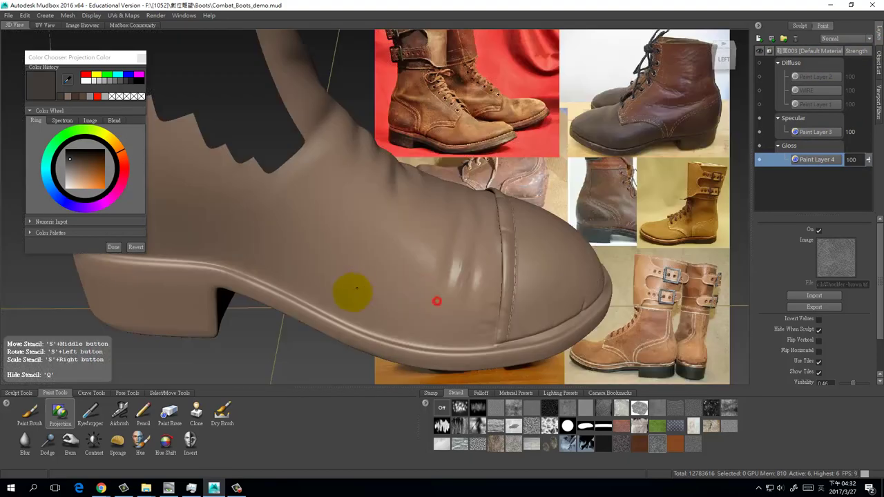
pyautogui.moveTo(352, 292)
pyautogui.keyDown('alt'); pyautogui.mouseDown()
pyautogui.moveTo(504, 267)
pyautogui.moveTo(523, 281)
pyautogui.moveTo(573, 270)
pyautogui.moveTo(509, 290)
pyautogui.moveTo(458, 339)
pyautogui.moveTo(444, 286)
pyautogui.moveTo(461, 290)
pyautogui.moveTo(387, 263)
pyautogui.moveTo(313, 281)
pyautogui.moveTo(412, 308)
pyautogui.moveTo(355, 280)
pyautogui.moveTo(360, 291)
pyautogui.mouseUp(); pyautogui.keyUp('alt')
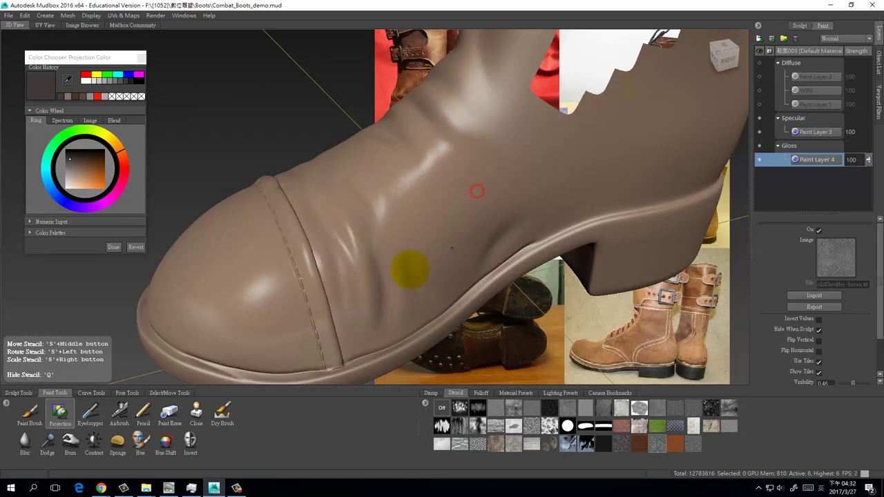
pyautogui.moveTo(477, 191)
pyautogui.keyDown('alt'); pyautogui.mouseDown()
pyautogui.moveTo(389, 273)
pyautogui.moveTo(460, 290)
pyautogui.moveTo(525, 256)
pyautogui.mouseUp(); pyautogui.keyUp('alt')
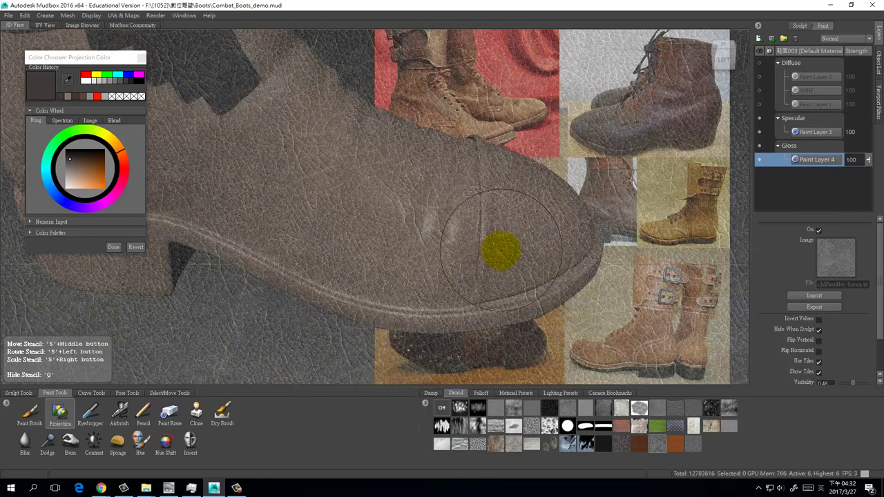
# - Turn off the stencil and inspect the highlights on the instep and toe cap
pyautogui.press('q')
pyautogui.click(494, 254)
pyautogui.moveTo(492, 254)
pyautogui.keyDown('alt'); pyautogui.mouseDown()
pyautogui.moveTo(463, 271)
pyautogui.moveTo(472, 282)
pyautogui.moveTo(474, 256)
pyautogui.moveTo(469, 290)
pyautogui.moveTo(482, 271)
pyautogui.moveTo(474, 265)
pyautogui.mouseUp(); pyautogui.keyUp('alt')
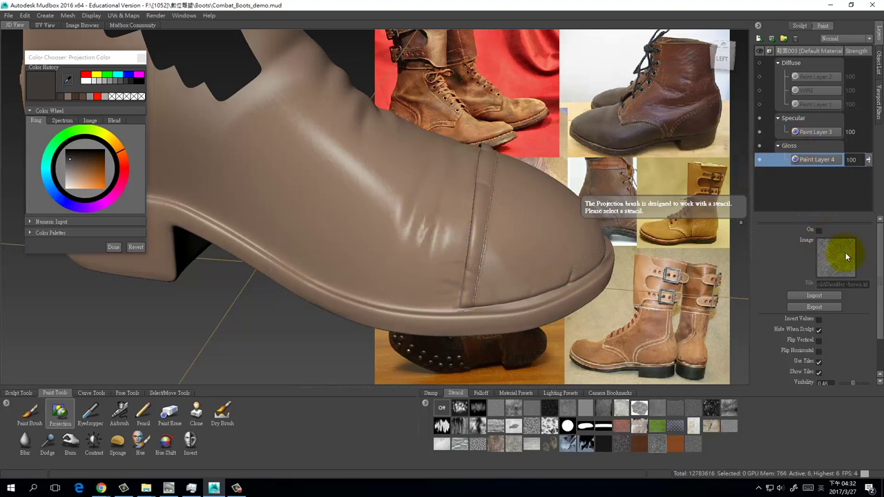
pyautogui.click(31, 414)
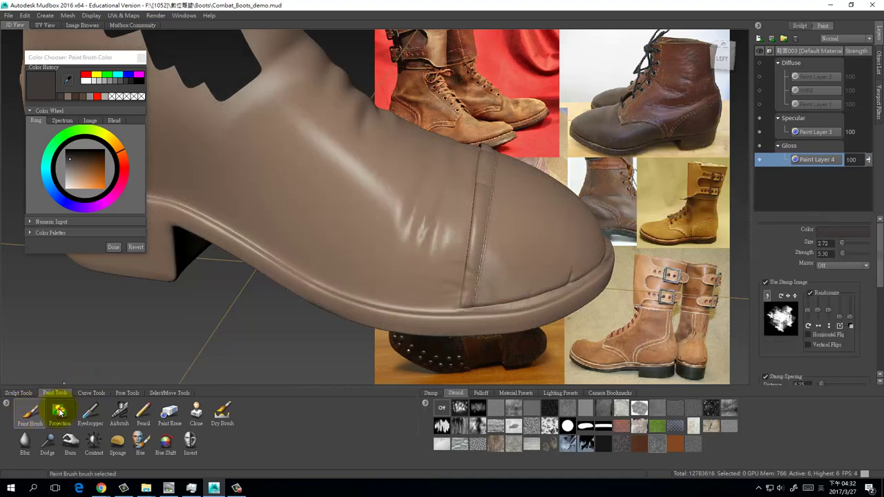
pyautogui.click(60, 413)
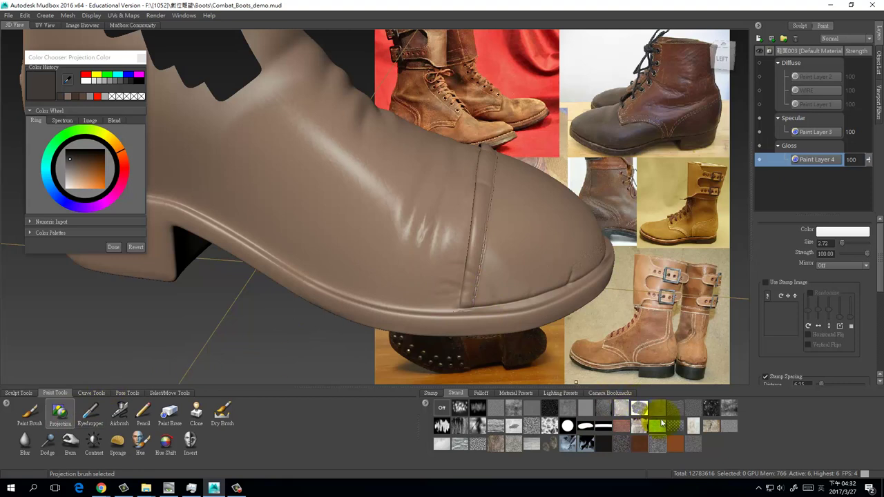
# - Activate the Specular layer Paint Layer 3 and load the dark sheepskin leather stencil for the Projection brush
pyautogui.click(814, 131)
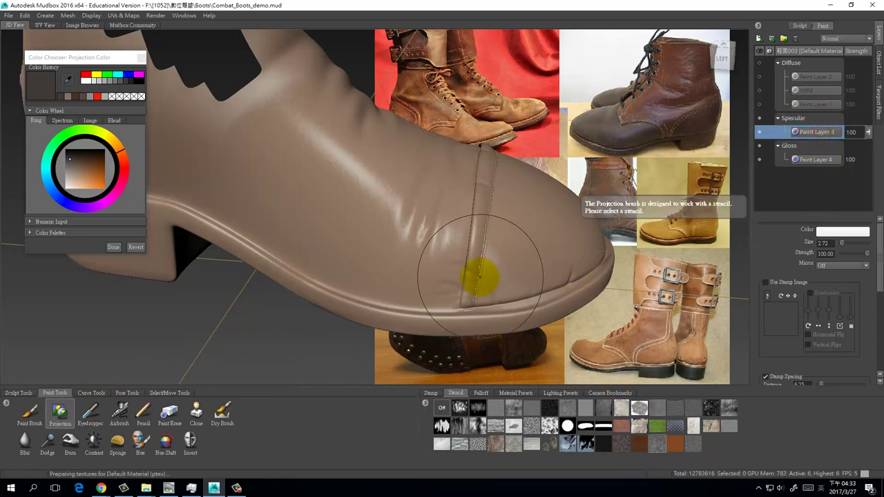
pyautogui.click(623, 446)
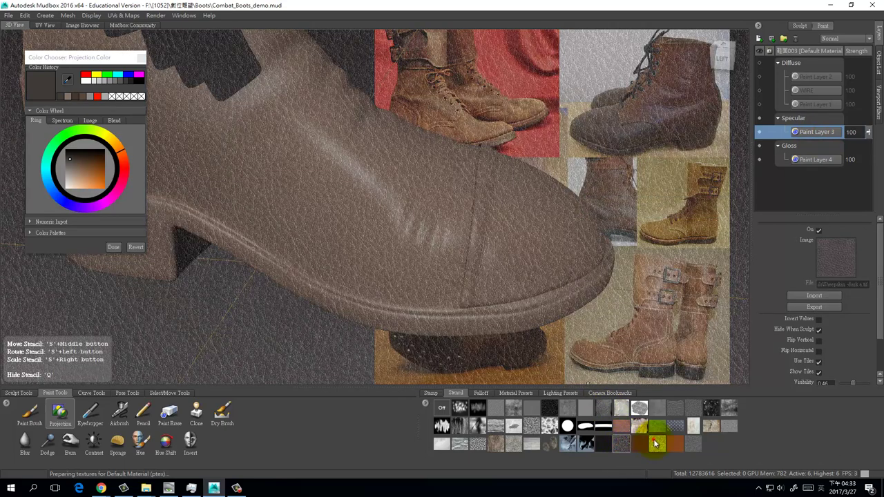
pyautogui.click(654, 444)
pyautogui.click(625, 446)
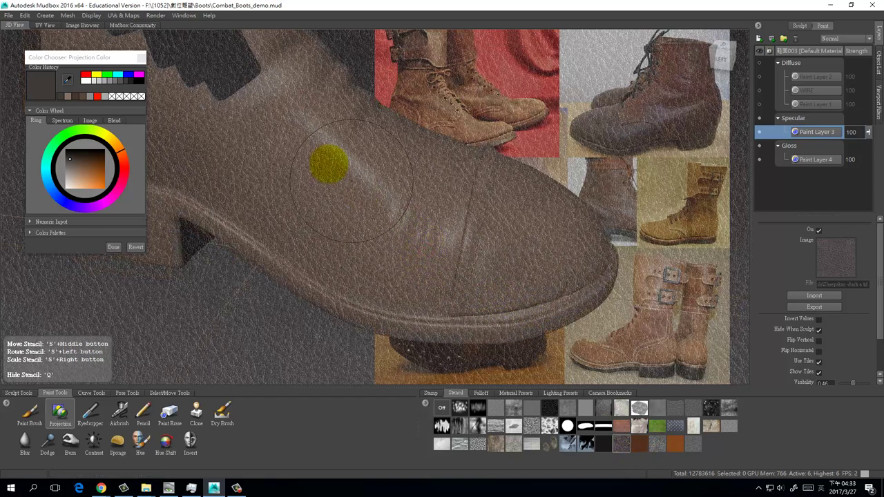
# - Project the dark sheepskin stencil over the boot's left side, instep and toe cap, and turn the stencil off
pyautogui.press('q')
pyautogui.press('q')
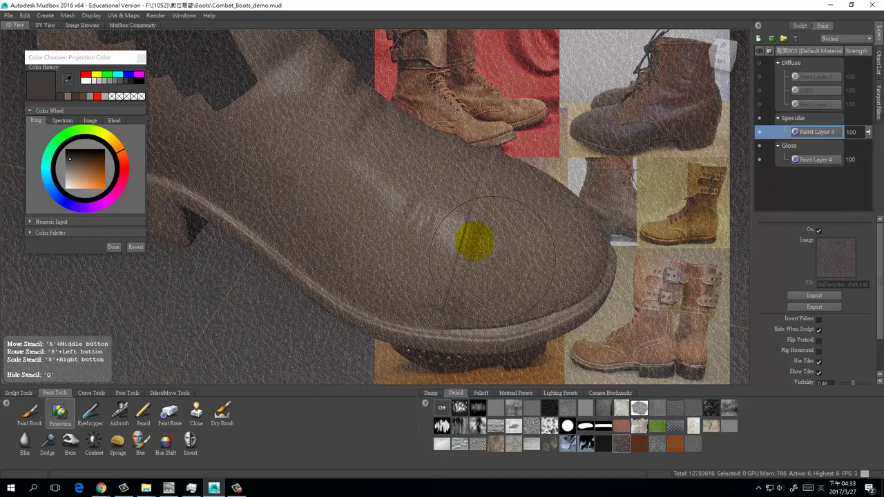
pyautogui.press('q')
pyautogui.moveTo(332, 199)
pyautogui.mouseDown()
pyautogui.moveTo(425, 196)
pyautogui.moveTo(444, 278)
pyautogui.moveTo(525, 265)
pyautogui.moveTo(430, 292)
pyautogui.moveTo(391, 325)
pyautogui.mouseUp()
pyautogui.moveTo(391, 332)
pyautogui.mouseDown()
pyautogui.moveTo(387, 292)
pyautogui.moveTo(420, 122)
pyautogui.moveTo(410, 189)
pyautogui.mouseUp()
pyautogui.moveTo(269, 233)
pyautogui.mouseDown()
pyautogui.moveTo(313, 267)
pyautogui.moveTo(389, 182)
pyautogui.moveTo(503, 156)
pyautogui.moveTo(514, 103)
pyautogui.mouseUp()
pyautogui.keyDown('alt'); pyautogui.moveTo(404, 198); pyautogui.dragTo(667, 211); pyautogui.keyUp('alt')
pyautogui.press('q')
pyautogui.keyDown('alt'); pyautogui.moveTo(586, 255); pyautogui.dragTo(684, 195); pyautogui.keyUp('alt')
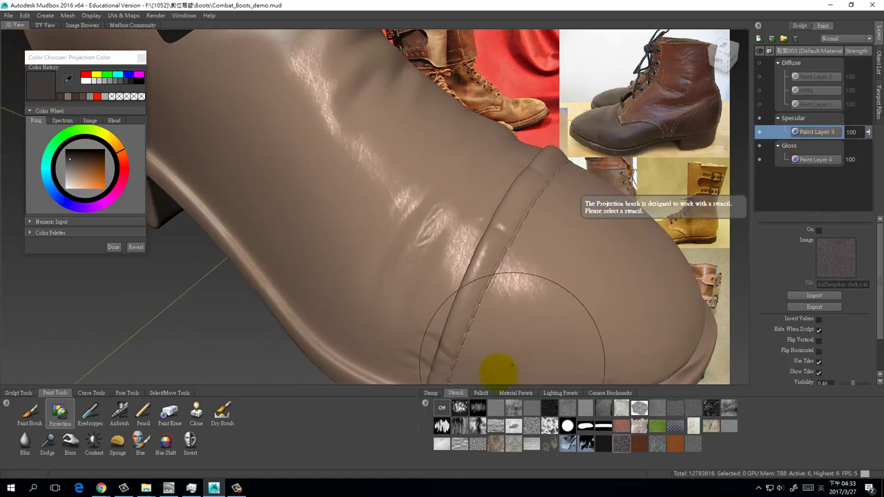
# - Set the Paint Brush color to white and brush over the instep and creases on the Specular layer
pyautogui.click(28, 415)
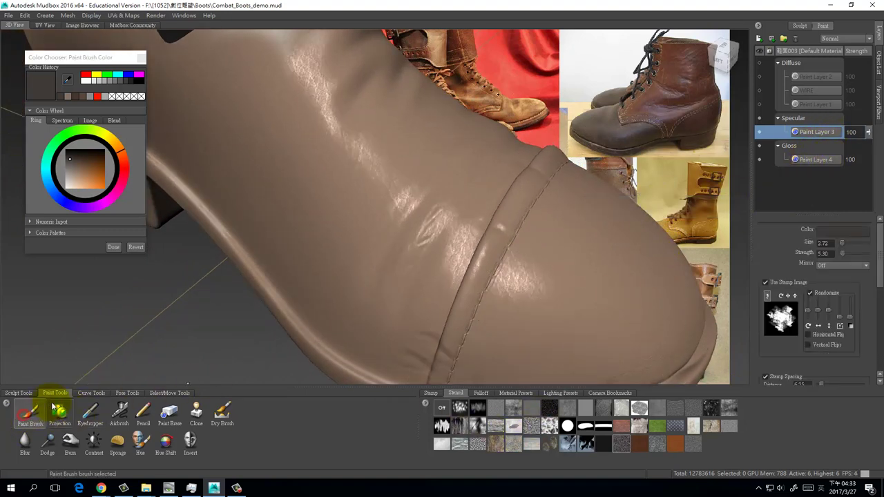
pyautogui.click(856, 229)
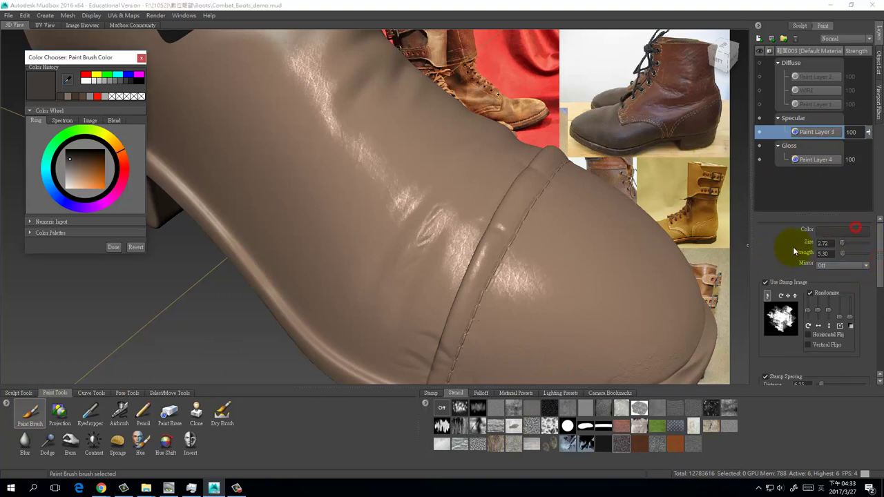
pyautogui.click(86, 81)
pyautogui.click(371, 148)
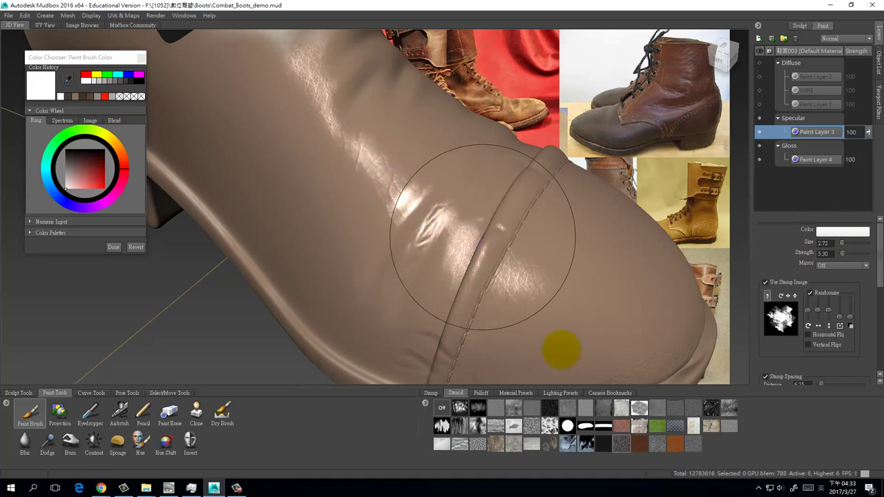
pyautogui.moveTo(311, 87); pyautogui.dragTo(361, 148)
pyautogui.moveTo(440, 221)
pyautogui.mouseDown()
pyautogui.moveTo(474, 241)
pyautogui.moveTo(355, 130)
pyautogui.moveTo(310, 113)
pyautogui.moveTo(289, 121)
pyautogui.mouseUp()
pyautogui.moveTo(461, 241)
pyautogui.keyDown('alt'); pyautogui.mouseDown()
pyautogui.moveTo(433, 264)
pyautogui.moveTo(489, 219)
pyautogui.moveTo(530, 221)
pyautogui.moveTo(317, 254)
pyautogui.mouseUp(); pyautogui.keyUp('alt')
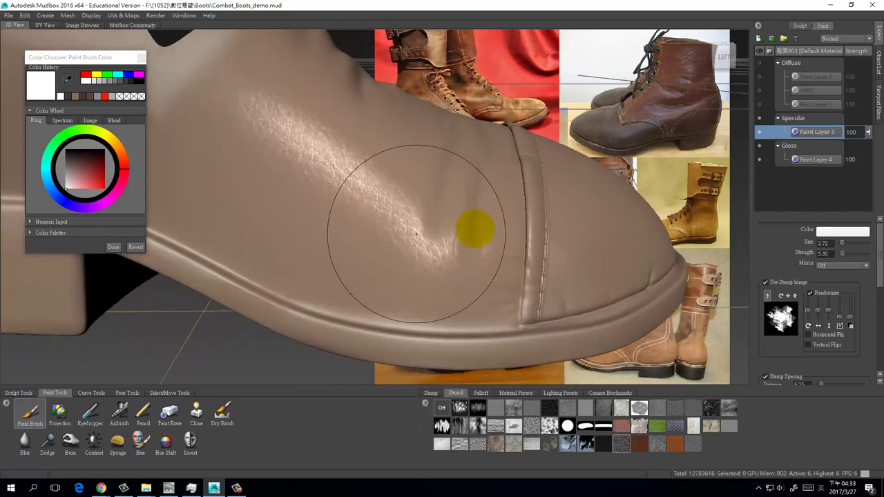
# - Paint white over the instep and creases behind the toe cap on the Gloss layer Paint Layer 4
pyautogui.click(816, 160)
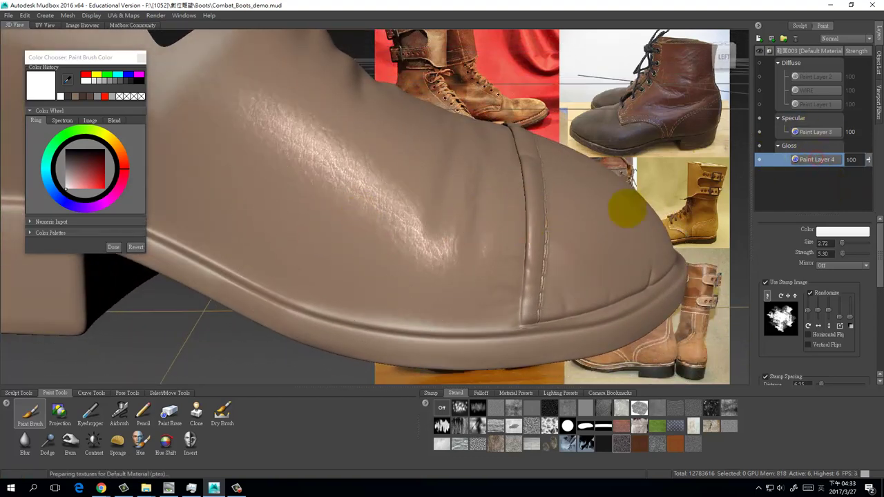
pyautogui.moveTo(407, 210)
pyautogui.mouseDown()
pyautogui.moveTo(578, 207)
pyautogui.moveTo(323, 182)
pyautogui.mouseUp()
pyautogui.keyDown('alt'); pyautogui.moveTo(476, 221); pyautogui.dragTo(503, 239); pyautogui.keyUp('alt')
pyautogui.moveTo(404, 159)
pyautogui.keyDown('alt'); pyautogui.mouseDown()
pyautogui.moveTo(445, 198)
pyautogui.moveTo(400, 158)
pyautogui.moveTo(418, 181)
pyautogui.moveTo(424, 166)
pyautogui.moveTo(414, 184)
pyautogui.moveTo(375, 173)
pyautogui.moveTo(385, 182)
pyautogui.moveTo(391, 173)
pyautogui.mouseUp(); pyautogui.keyUp('alt')
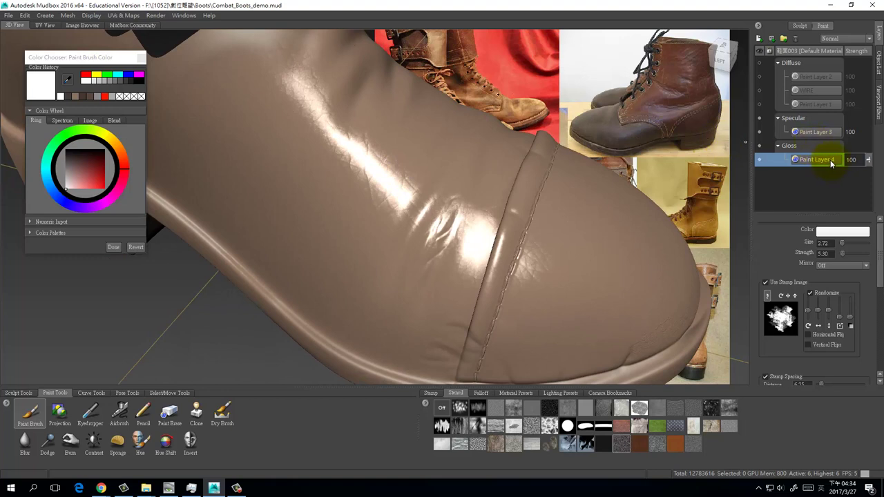
pyautogui.moveTo(334, 89)
pyautogui.mouseDown()
pyautogui.moveTo(316, 108)
pyautogui.moveTo(356, 142)
pyautogui.moveTo(310, 109)
pyautogui.mouseUp()
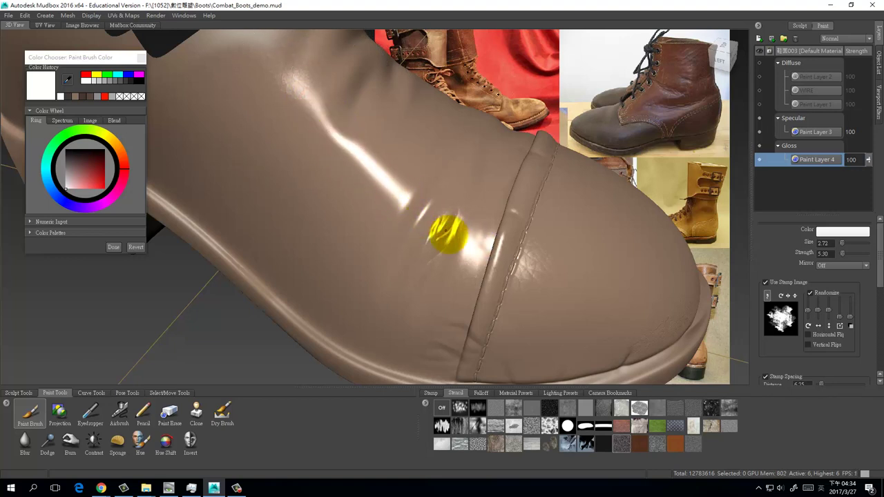
pyautogui.moveTo(364, 167); pyautogui.dragTo(349, 112)
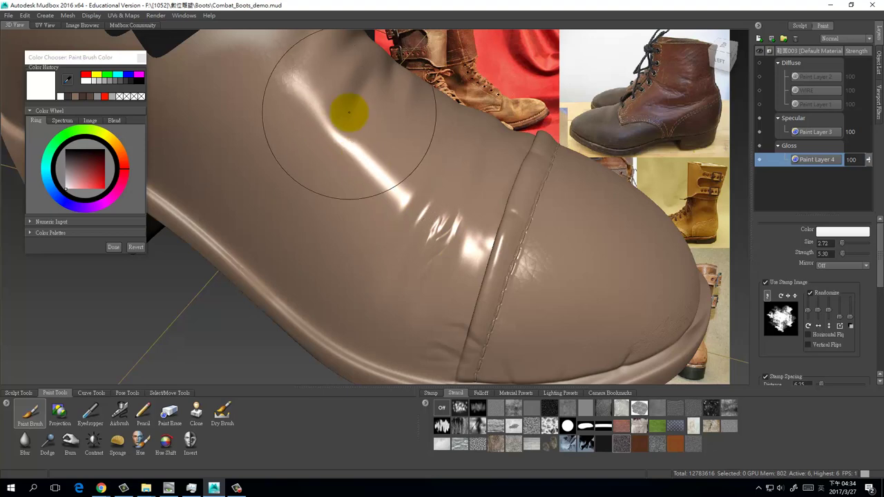
pyautogui.moveTo(429, 251)
pyautogui.keyDown('alt'); pyautogui.mouseDown()
pyautogui.moveTo(454, 239)
pyautogui.moveTo(408, 258)
pyautogui.moveTo(462, 258)
pyautogui.moveTo(470, 247)
pyautogui.moveTo(450, 243)
pyautogui.moveTo(479, 255)
pyautogui.moveTo(483, 240)
pyautogui.mouseUp(); pyautogui.keyUp('alt')
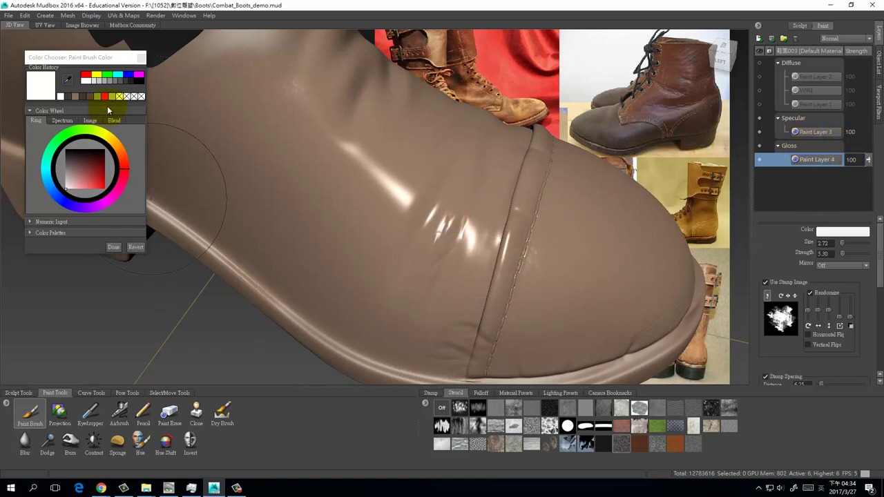
# - Set the Paint Brush color to dark grey and brush over the creases and toe cap seam on the Gloss layer
pyautogui.click(125, 83)
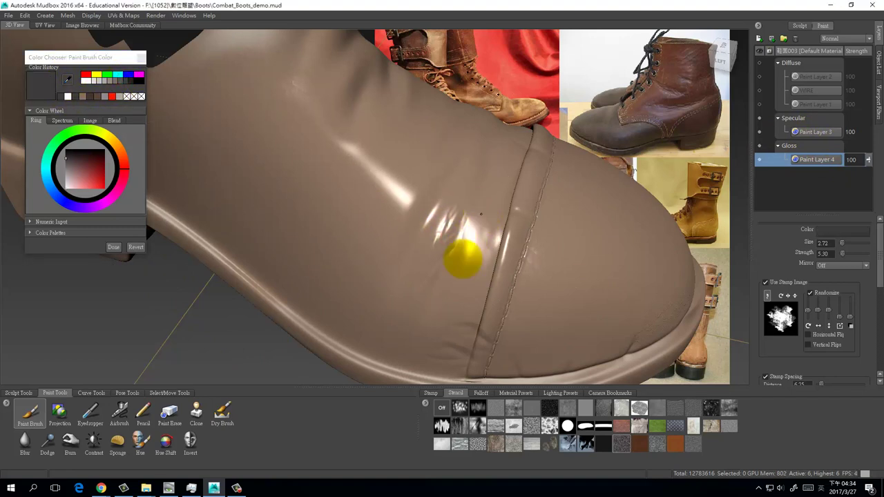
pyautogui.moveTo(474, 228); pyautogui.dragTo(458, 245)
pyautogui.moveTo(484, 217)
pyautogui.mouseDown()
pyautogui.moveTo(450, 210)
pyautogui.moveTo(451, 260)
pyautogui.moveTo(433, 241)
pyautogui.moveTo(391, 147)
pyautogui.moveTo(337, 156)
pyautogui.moveTo(369, 142)
pyautogui.moveTo(523, 253)
pyautogui.mouseUp()
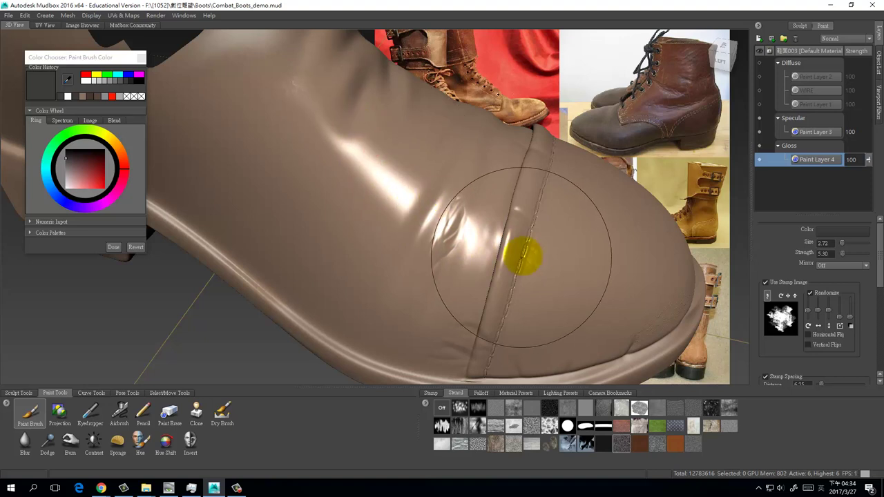
# - Brush dark grey over the instep, creases and toe cap seam on the Specular layer Paint Layer 3
pyautogui.click(823, 133)
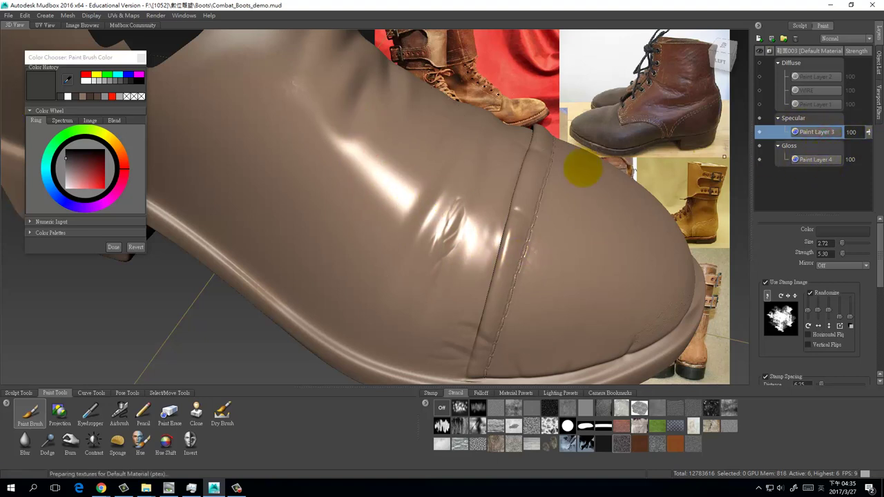
pyautogui.moveTo(365, 145)
pyautogui.mouseDown()
pyautogui.moveTo(371, 170)
pyautogui.moveTo(447, 216)
pyautogui.moveTo(473, 237)
pyautogui.moveTo(465, 239)
pyautogui.mouseUp()
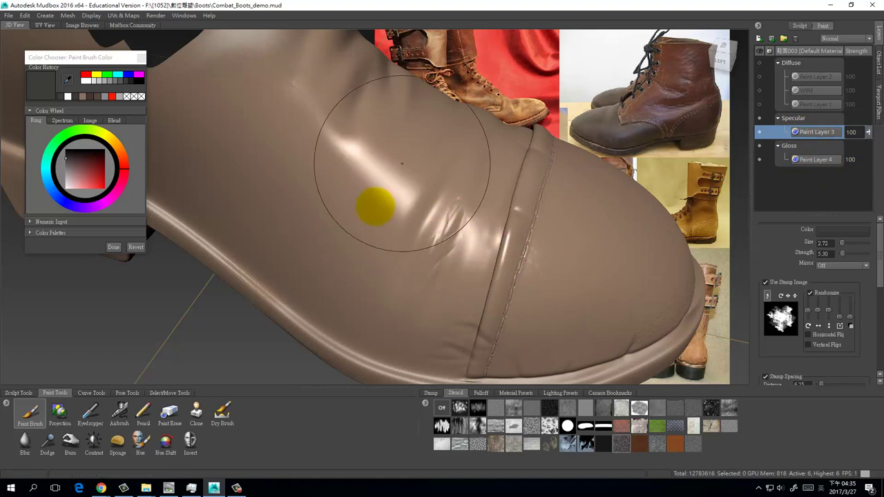
pyautogui.moveTo(402, 164)
pyautogui.mouseDown()
pyautogui.moveTo(414, 249)
pyautogui.moveTo(468, 241)
pyautogui.moveTo(358, 128)
pyautogui.moveTo(530, 243)
pyautogui.mouseUp()
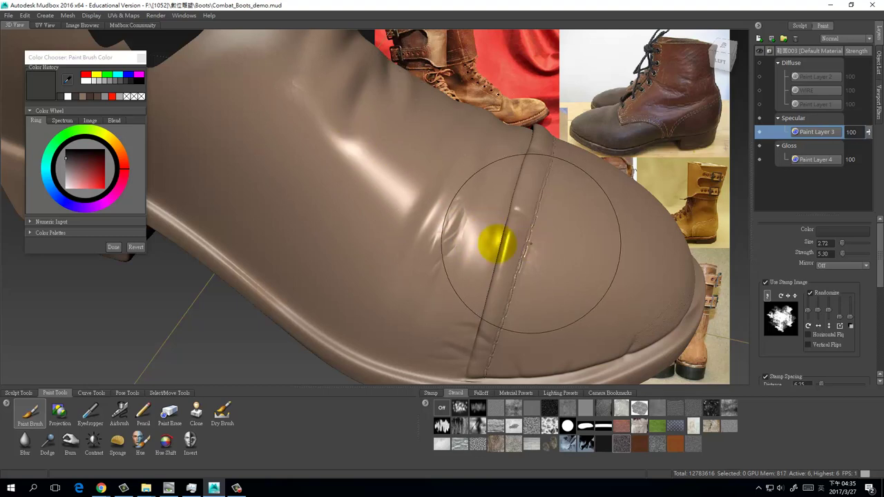
pyautogui.moveTo(479, 275)
pyautogui.keyDown('alt'); pyautogui.mouseDown()
pyautogui.moveTo(511, 253)
pyautogui.moveTo(473, 280)
pyautogui.moveTo(535, 284)
pyautogui.mouseUp(); pyautogui.keyUp('alt')
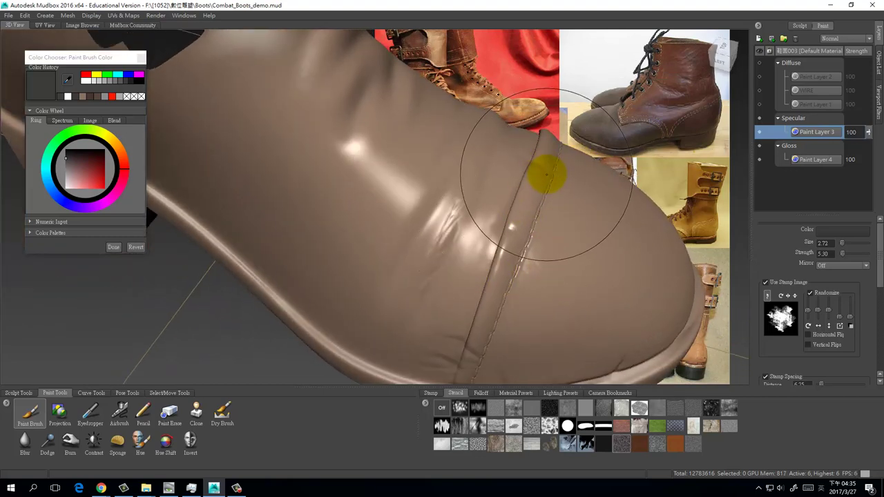
pyautogui.moveTo(546, 176)
pyautogui.mouseDown()
pyautogui.moveTo(531, 198)
pyautogui.moveTo(530, 134)
pyautogui.mouseUp()
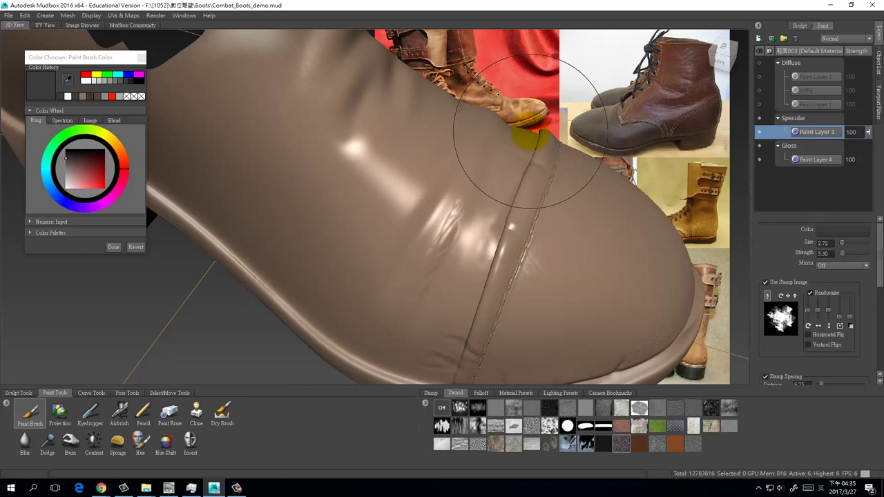
pyautogui.click(819, 132)
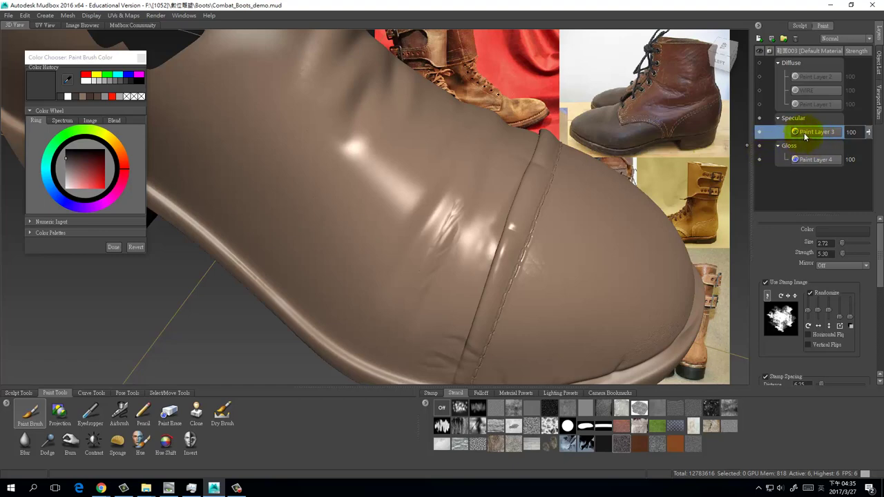
# - Project the grey leather grain stencil over both sides of the boot, the instep and the toe cap on Specular layer Paint Layer 3
pyautogui.moveTo(566, 262)
pyautogui.keyDown('alt'); pyautogui.mouseDown()
pyautogui.moveTo(563, 227)
pyautogui.moveTo(563, 254)
pyautogui.mouseUp(); pyautogui.keyUp('alt')
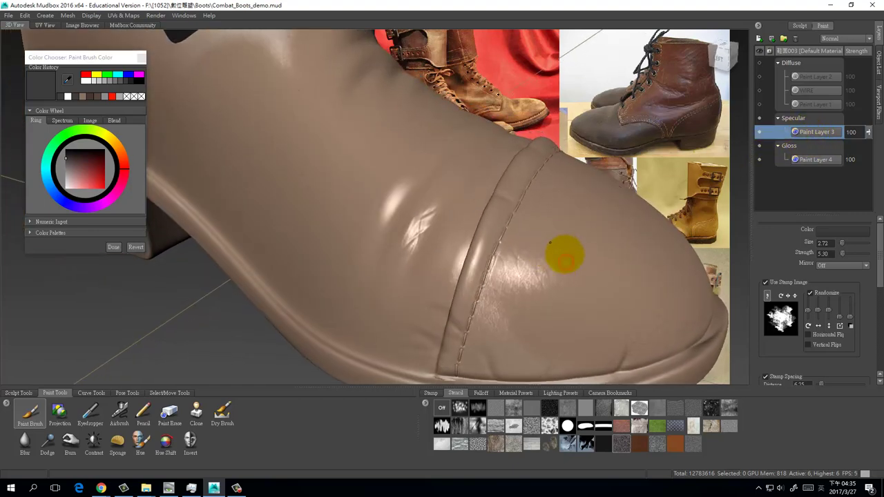
pyautogui.keyDown('alt'); pyautogui.moveTo(541, 259); pyautogui.dragTo(498, 238, button='right'); pyautogui.keyUp('alt')
pyautogui.moveTo(498, 239)
pyautogui.keyDown('alt'); pyautogui.mouseDown()
pyautogui.moveTo(539, 249)
pyautogui.moveTo(554, 237)
pyautogui.moveTo(518, 253)
pyautogui.moveTo(545, 247)
pyautogui.moveTo(553, 233)
pyautogui.mouseUp(); pyautogui.keyUp('alt')
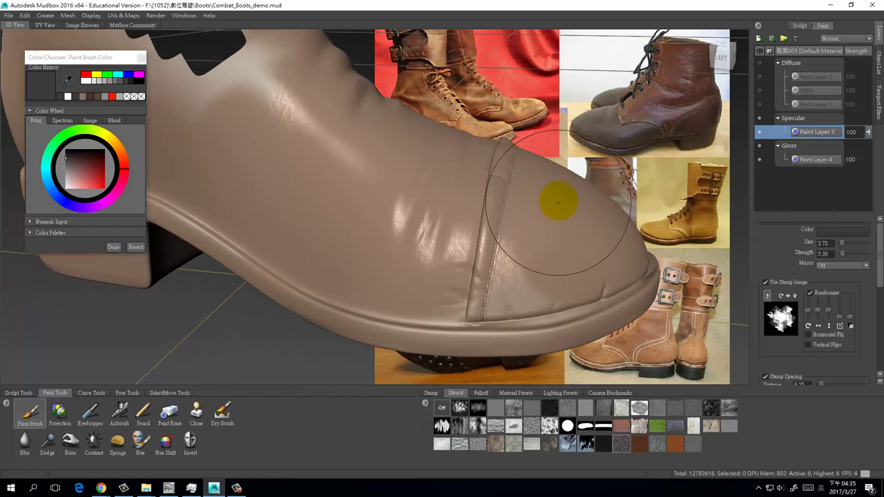
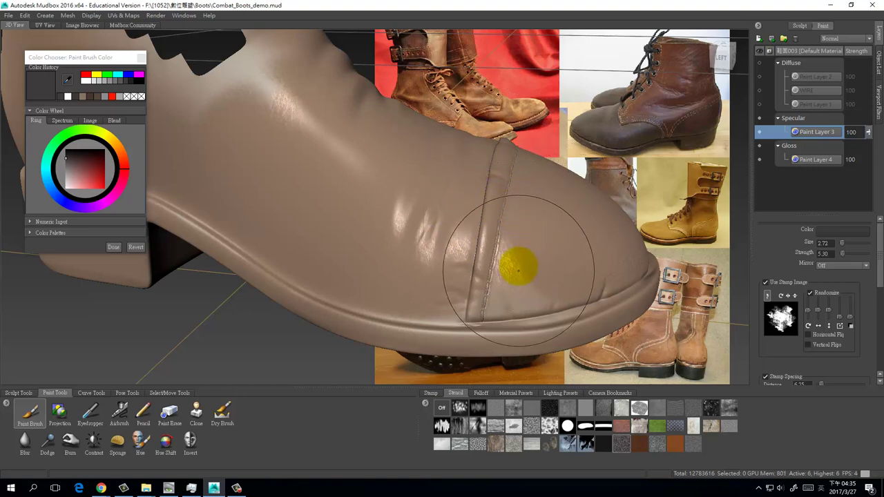
pyautogui.moveTo(513, 223)
pyautogui.keyDown('alt'); pyautogui.mouseDown()
pyautogui.moveTo(424, 249)
pyautogui.moveTo(436, 261)
pyautogui.mouseUp(); pyautogui.keyUp('alt')
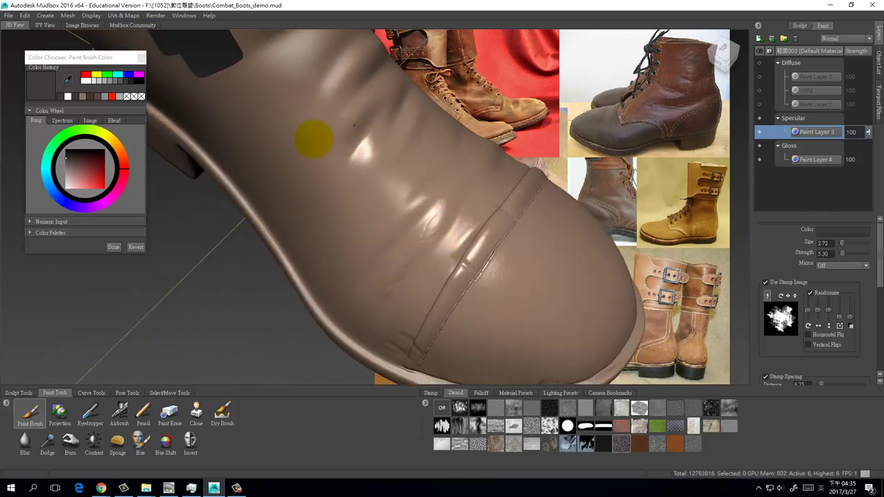
pyautogui.moveTo(311, 138)
pyautogui.keyDown('alt'); pyautogui.mouseDown()
pyautogui.moveTo(474, 223)
pyautogui.moveTo(420, 198)
pyautogui.moveTo(462, 202)
pyautogui.moveTo(458, 210)
pyautogui.mouseUp(); pyautogui.keyUp('alt')
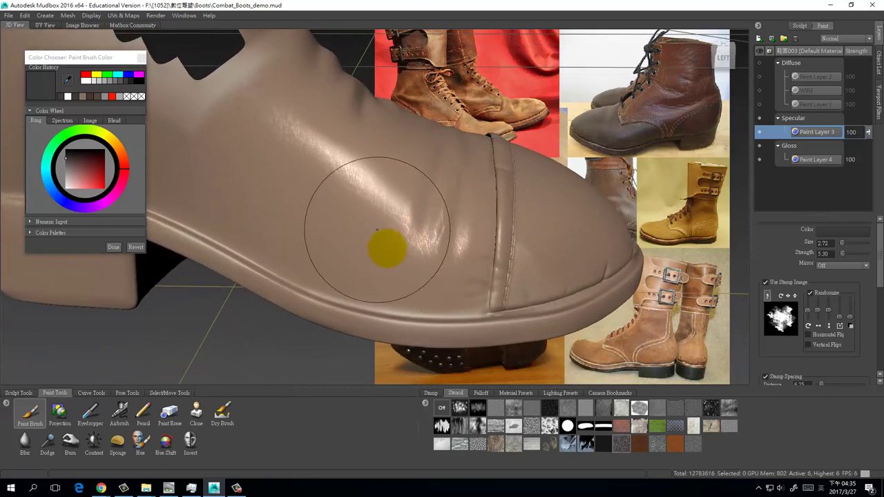
pyautogui.click(60, 417)
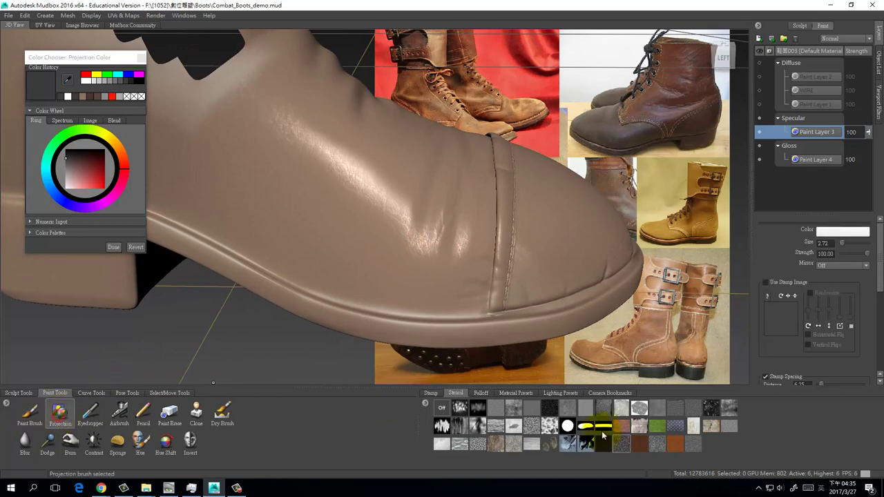
pyautogui.click(658, 446)
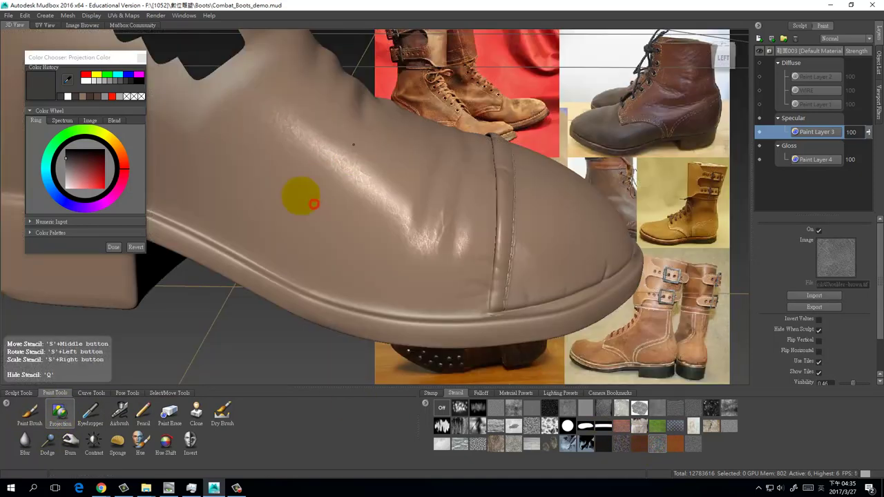
pyautogui.moveTo(450, 191)
pyautogui.keyDown('alt'); pyautogui.mouseDown()
pyautogui.moveTo(474, 272)
pyautogui.moveTo(316, 131)
pyautogui.mouseUp(); pyautogui.keyUp('alt')
pyautogui.moveTo(416, 196); pyautogui.dragTo(549, 292)
pyautogui.moveTo(519, 288)
pyautogui.keyDown('alt'); pyautogui.mouseDown()
pyautogui.moveTo(415, 258)
pyautogui.moveTo(377, 276)
pyautogui.mouseUp(); pyautogui.keyUp('alt')
pyautogui.moveTo(394, 272)
pyautogui.mouseDown()
pyautogui.moveTo(436, 180)
pyautogui.moveTo(455, 90)
pyautogui.moveTo(317, 344)
pyautogui.mouseUp()
# - Project the same leather stencil over the creases and instep on the Gloss layer Paint Layer 4
pyautogui.moveTo(406, 292)
pyautogui.keyDown('alt'); pyautogui.mouseDown()
pyautogui.moveTo(241, 310)
pyautogui.moveTo(480, 184)
pyautogui.mouseUp(); pyautogui.keyUp('alt')
pyautogui.click(807, 162)
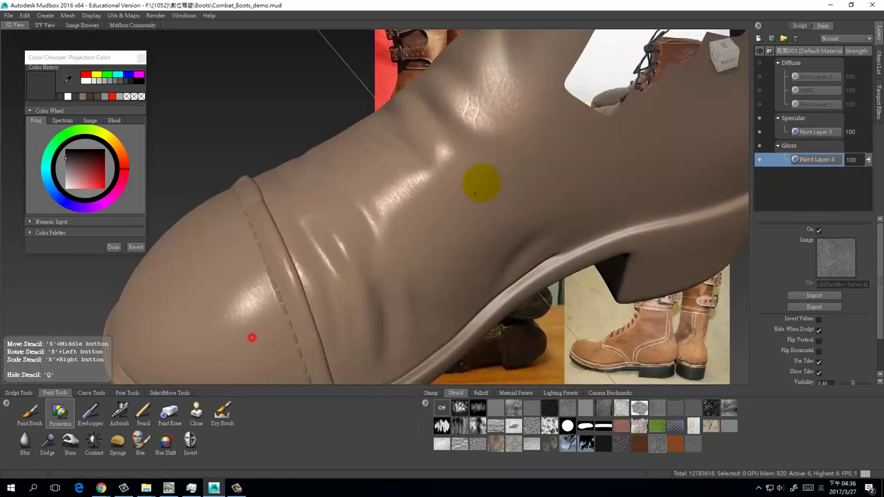
pyautogui.moveTo(368, 211)
pyautogui.mouseDown()
pyautogui.moveTo(419, 156)
pyautogui.moveTo(290, 264)
pyautogui.moveTo(565, 288)
pyautogui.moveTo(496, 317)
pyautogui.moveTo(465, 229)
pyautogui.moveTo(303, 180)
pyautogui.mouseUp()
pyautogui.moveTo(331, 228)
pyautogui.keyDown('alt'); pyautogui.mouseDown()
pyautogui.moveTo(272, 154)
pyautogui.moveTo(300, 203)
pyautogui.moveTo(509, 259)
pyautogui.moveTo(571, 261)
pyautogui.moveTo(442, 241)
pyautogui.moveTo(198, 134)
pyautogui.moveTo(493, 270)
pyautogui.mouseUp(); pyautogui.keyUp('alt')
# - Create a new paint layer in the Specular channel as an 8-bit integer RGBA Ptex file
pyautogui.click(823, 118)
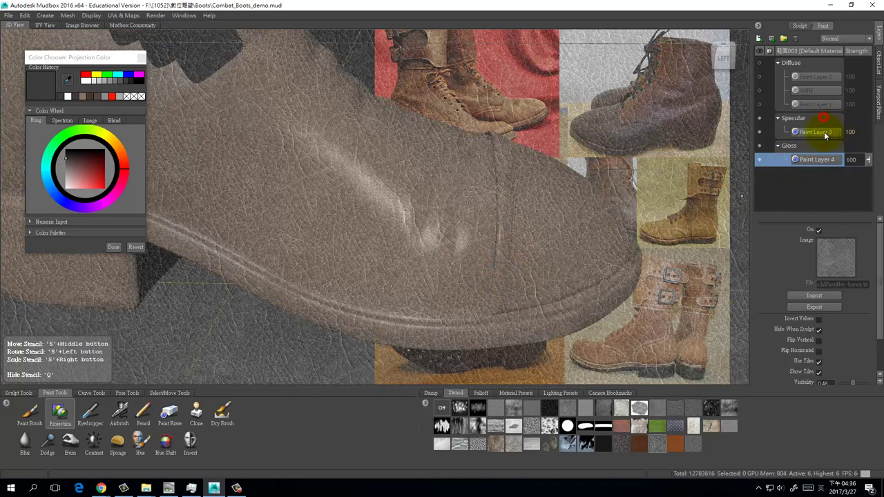
pyautogui.click(806, 119)
pyautogui.click(814, 131)
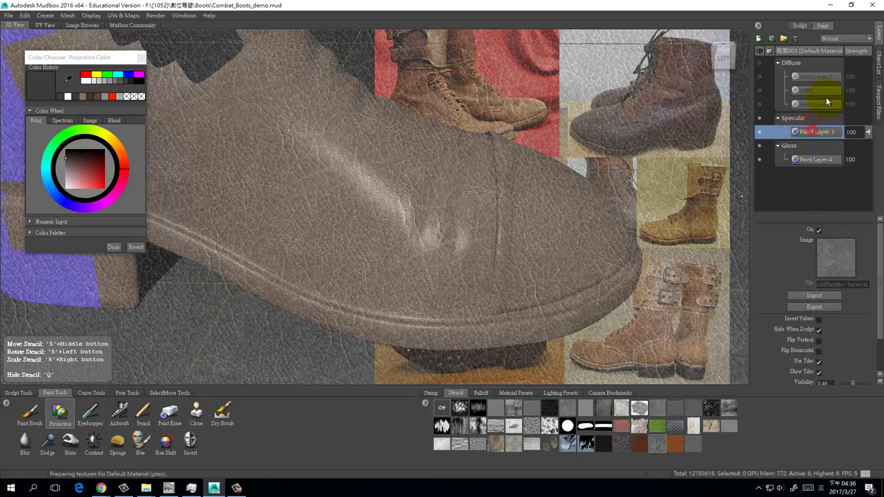
pyautogui.click(770, 52)
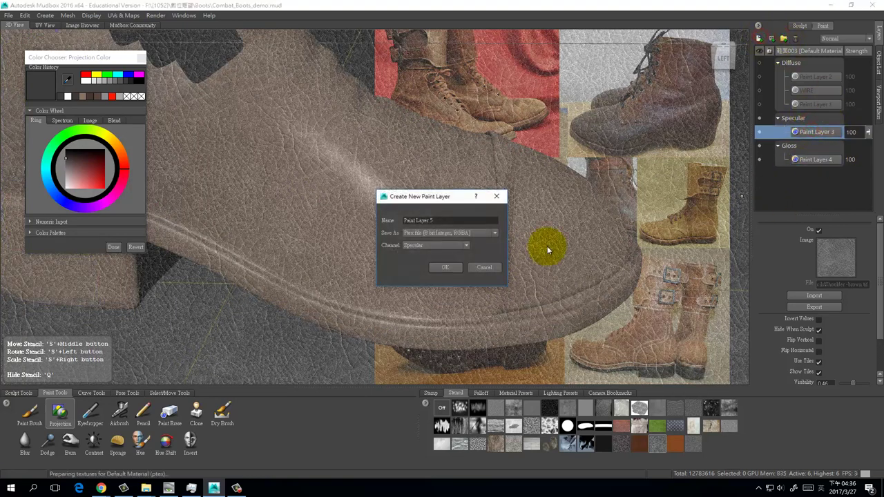
pyautogui.click(448, 267)
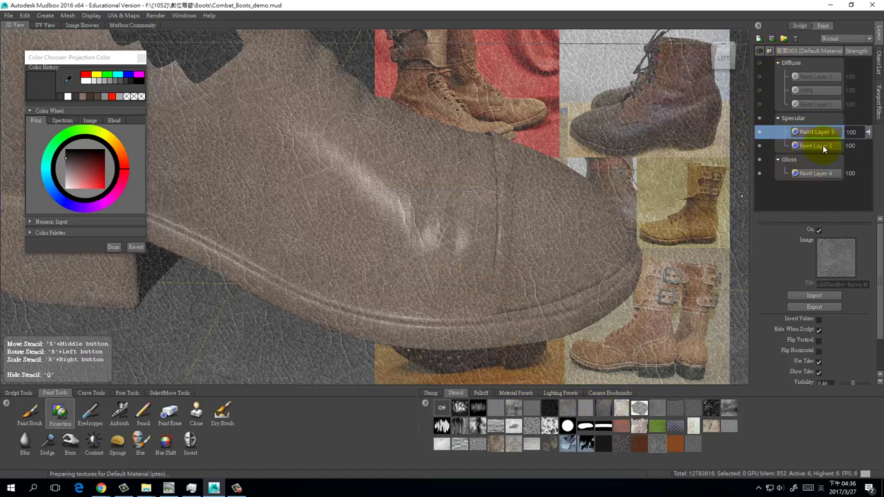
# - Turn the stencil off and brush muted tan and mid grey over the instep on the new Specular layer
pyautogui.press('q')
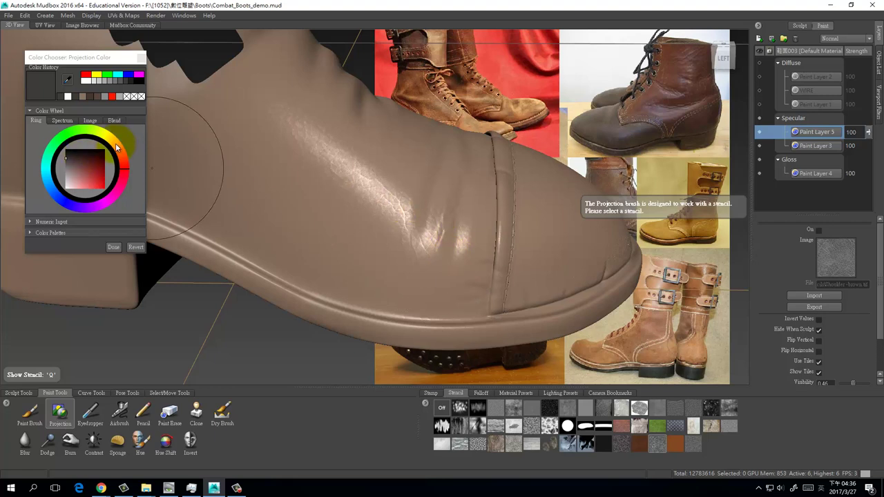
pyautogui.click(81, 167)
pyautogui.click(119, 149)
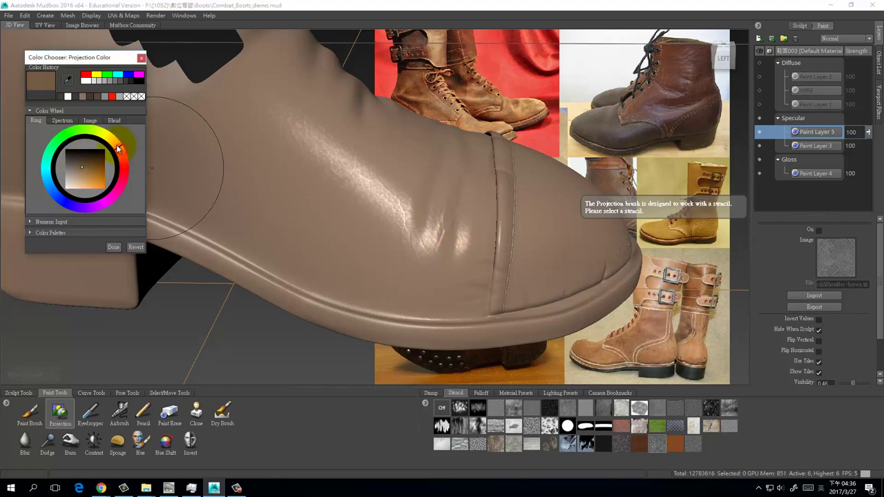
pyautogui.click(74, 166)
pyautogui.moveTo(323, 146)
pyautogui.mouseDown()
pyautogui.moveTo(337, 145)
pyautogui.moveTo(349, 170)
pyautogui.moveTo(387, 183)
pyautogui.moveTo(437, 234)
pyautogui.mouseUp()
pyautogui.moveTo(383, 187); pyautogui.dragTo(415, 224)
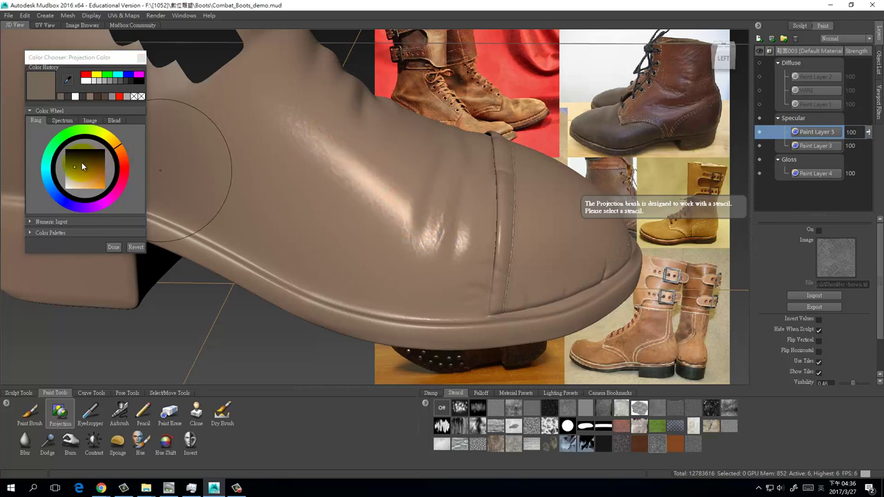
pyautogui.click(67, 169)
pyautogui.moveTo(351, 190); pyautogui.dragTo(370, 201)
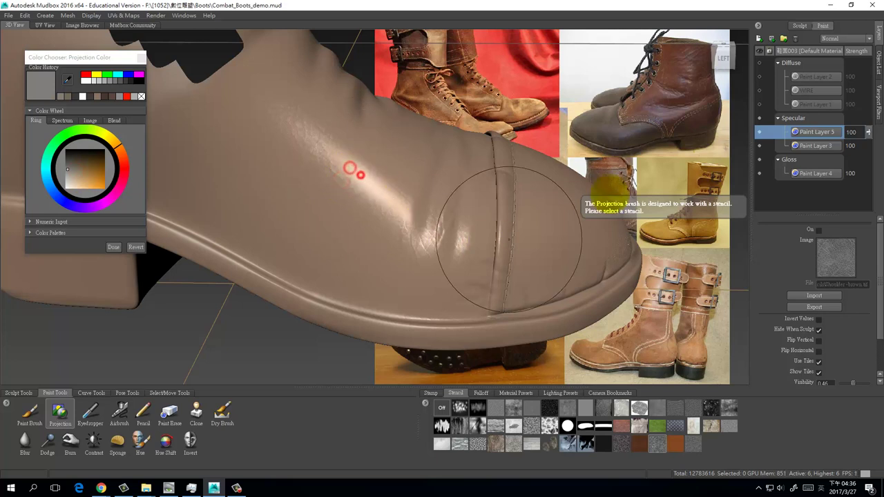
# - Try Soft Light blending on the new Specular layer, and set its blend mode to Screen
pyautogui.click(849, 39)
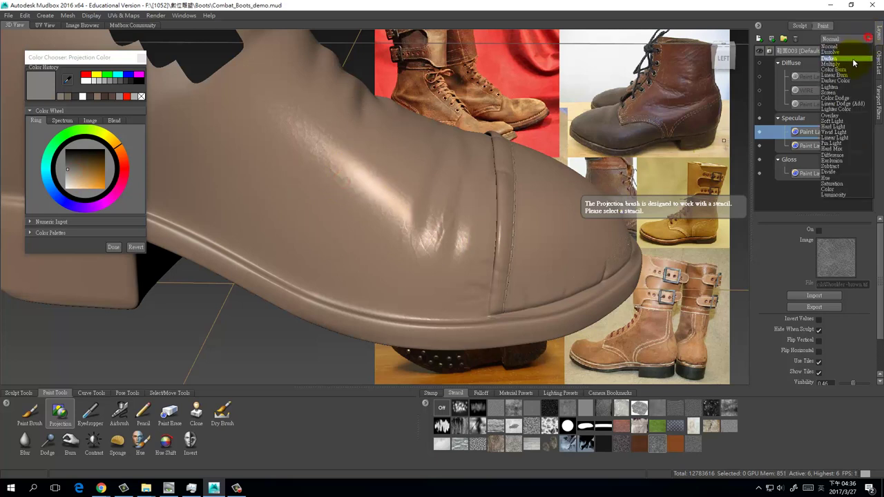
pyautogui.click(847, 122)
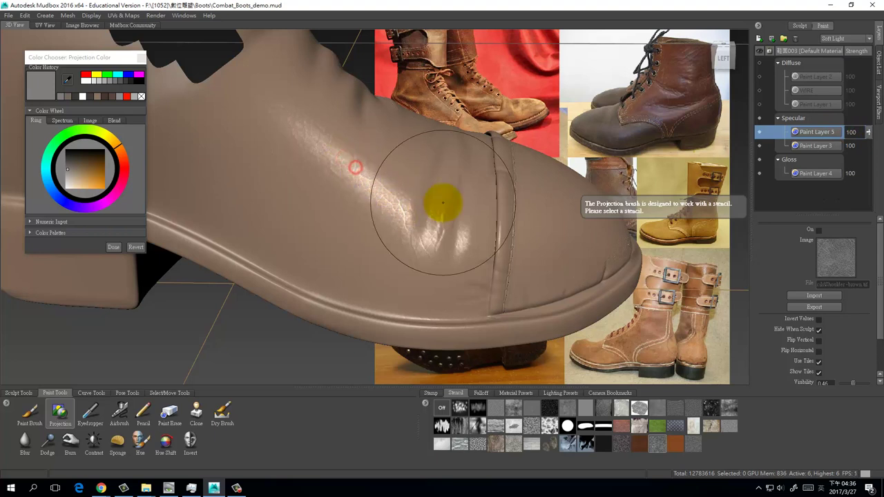
pyautogui.click(870, 39)
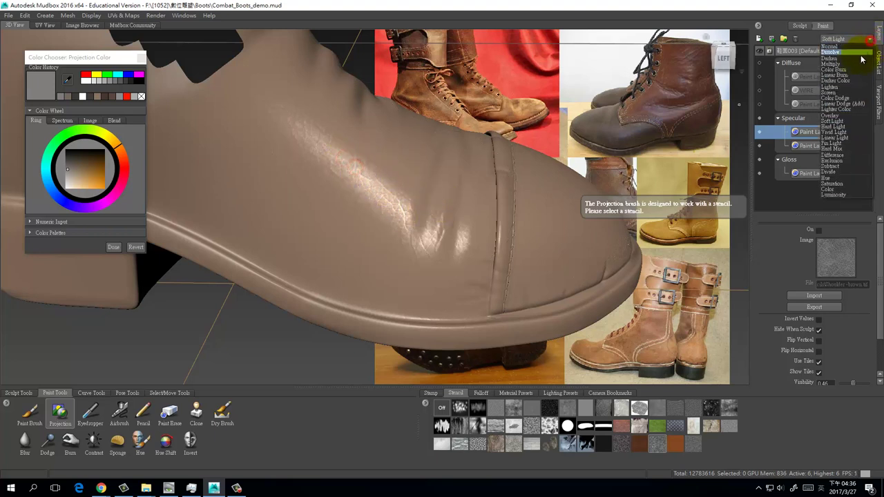
pyautogui.click(847, 93)
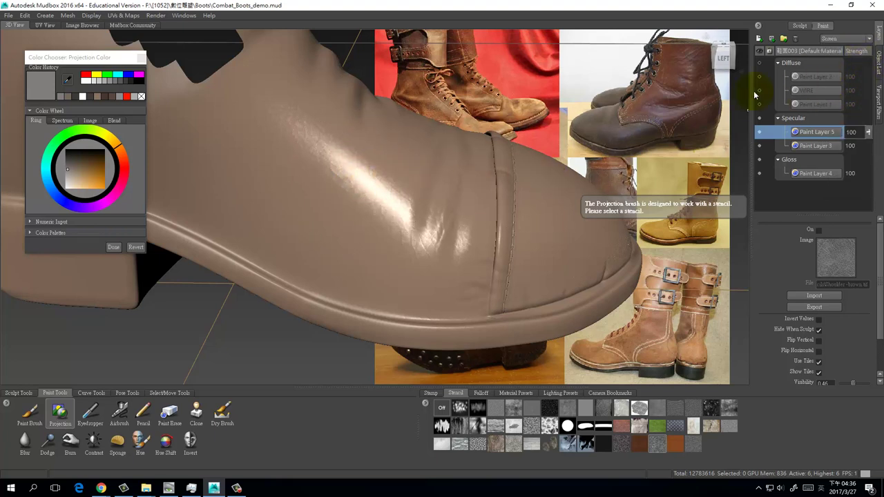
# - Brush mid grey over the instep and creases on the new Specular layer, and set the color to dark grey
pyautogui.moveTo(286, 142)
pyautogui.mouseDown()
pyautogui.moveTo(304, 152)
pyautogui.moveTo(318, 141)
pyautogui.mouseUp()
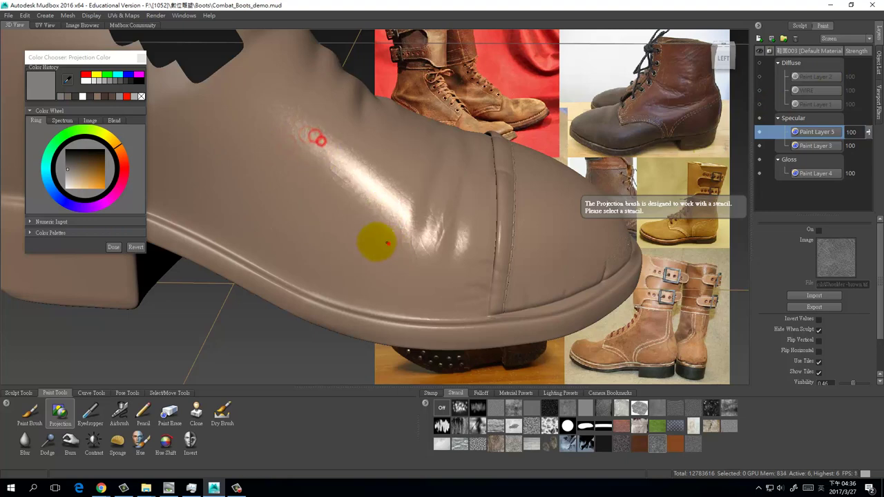
pyautogui.moveTo(385, 243)
pyautogui.keyDown('alt'); pyautogui.mouseDown()
pyautogui.moveTo(379, 260)
pyautogui.moveTo(389, 242)
pyautogui.mouseUp(); pyautogui.keyUp('alt')
pyautogui.moveTo(377, 178); pyautogui.dragTo(410, 193)
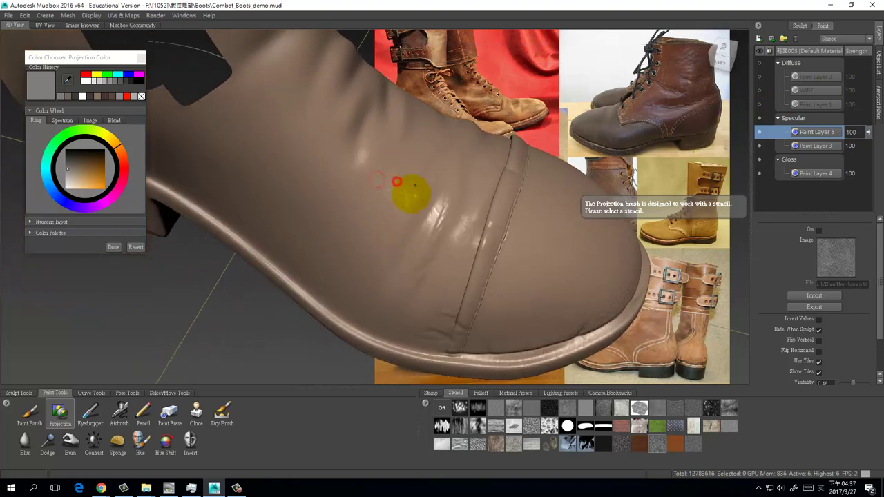
pyautogui.moveTo(456, 236)
pyautogui.keyDown('alt'); pyautogui.mouseDown()
pyautogui.moveTo(416, 228)
pyautogui.moveTo(480, 257)
pyautogui.mouseUp(); pyautogui.keyUp('alt')
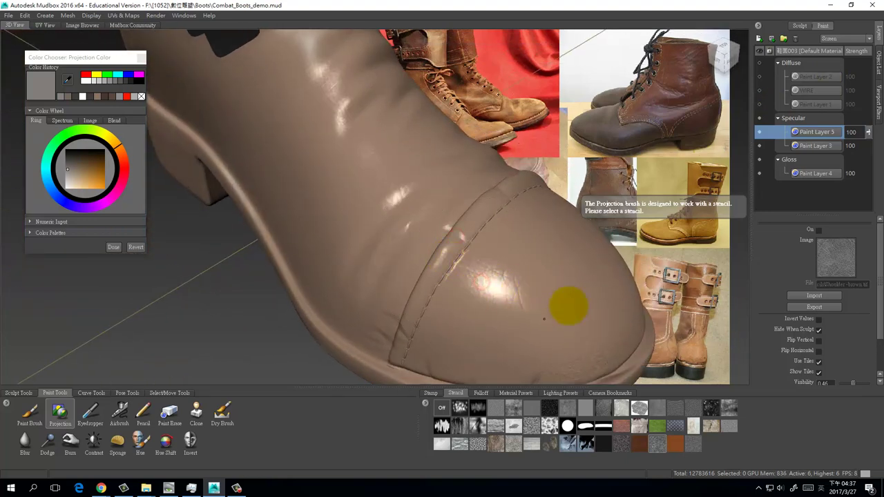
pyautogui.moveTo(509, 283)
pyautogui.keyDown('alt'); pyautogui.mouseDown()
pyautogui.moveTo(528, 320)
pyautogui.moveTo(496, 307)
pyautogui.moveTo(521, 297)
pyautogui.moveTo(537, 310)
pyautogui.mouseUp(); pyautogui.keyUp('alt')
pyautogui.click(67, 156)
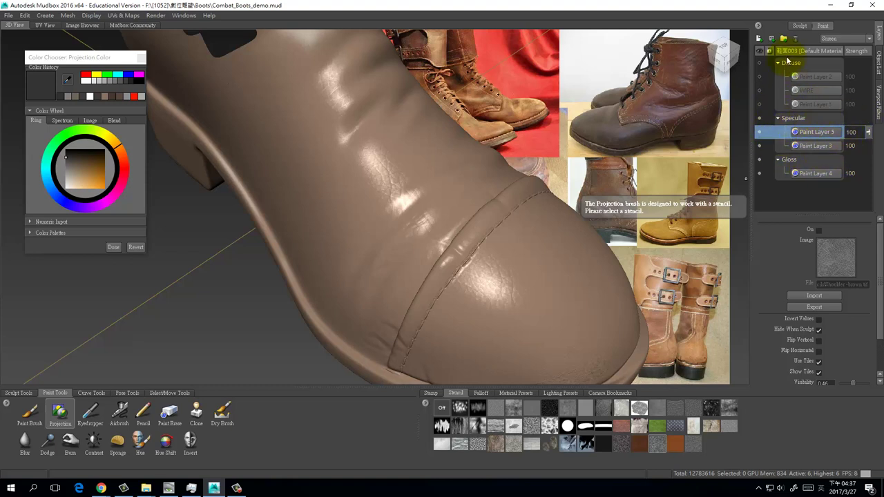
# - Show the Diffuse channel and check the boot's brown leather together with its shine from the front and left side
pyautogui.click(760, 62)
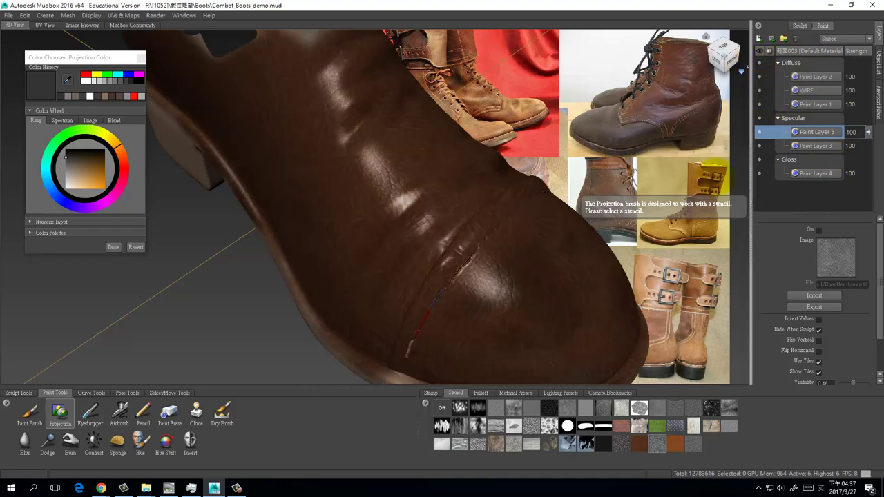
pyautogui.keyDown('alt'); pyautogui.moveTo(510, 236); pyautogui.dragTo(611, 202); pyautogui.keyUp('alt')
pyautogui.keyDown('alt'); pyautogui.moveTo(515, 203); pyautogui.dragTo(521, 173); pyautogui.keyUp('alt')
# - Show the hidden sculpt layer directly below Shape and inspect the raised leather grain on the instep and toe cap
pyautogui.click(879, 66)
pyautogui.click(880, 35)
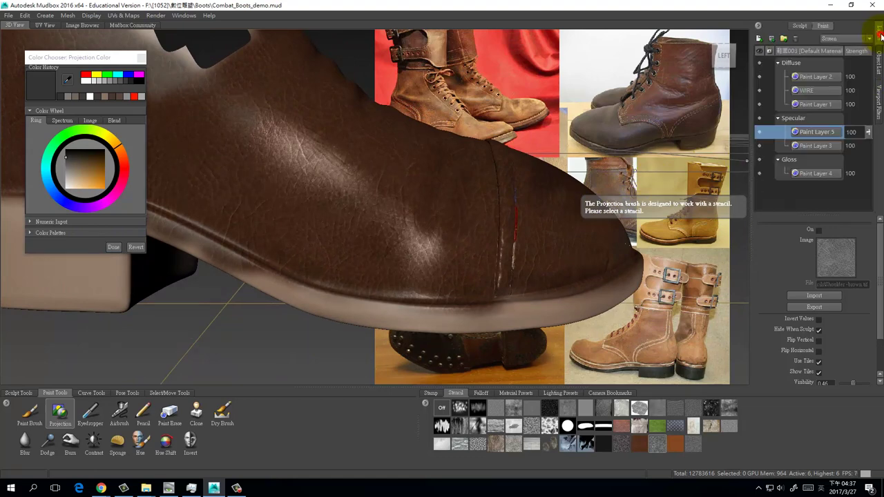
pyautogui.click(799, 26)
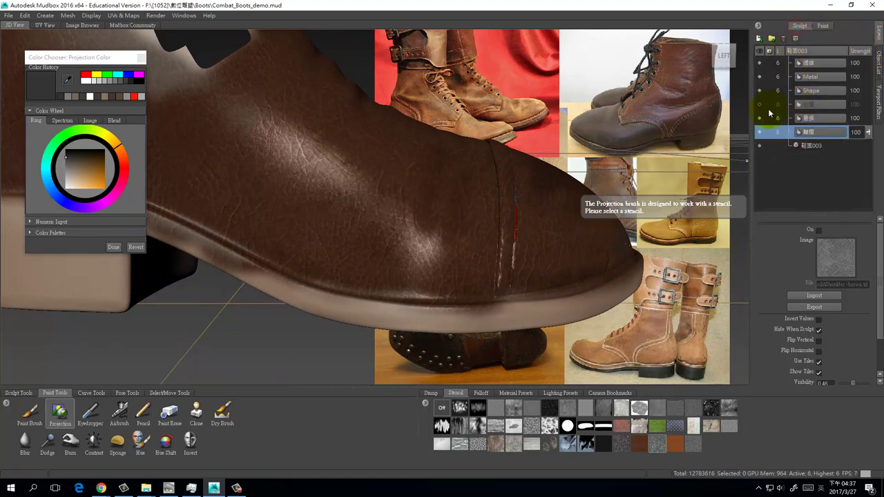
pyautogui.keyDown('alt'); pyautogui.moveTo(440, 219); pyautogui.dragTo(442, 187, button='right'); pyautogui.keyUp('alt')
pyautogui.moveTo(442, 188)
pyautogui.keyDown('alt'); pyautogui.mouseDown()
pyautogui.moveTo(405, 224)
pyautogui.moveTo(350, 206)
pyautogui.moveTo(410, 201)
pyautogui.moveTo(371, 223)
pyautogui.moveTo(636, 142)
pyautogui.mouseUp(); pyautogui.keyUp('alt')
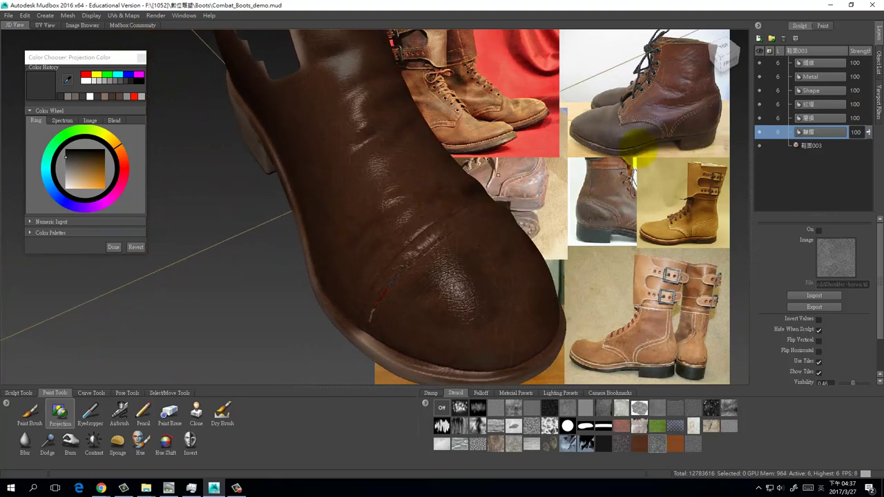
# - Set the paint color to black and brush over the toe cap's shine on Specular Paint Layer 5
pyautogui.click(879, 61)
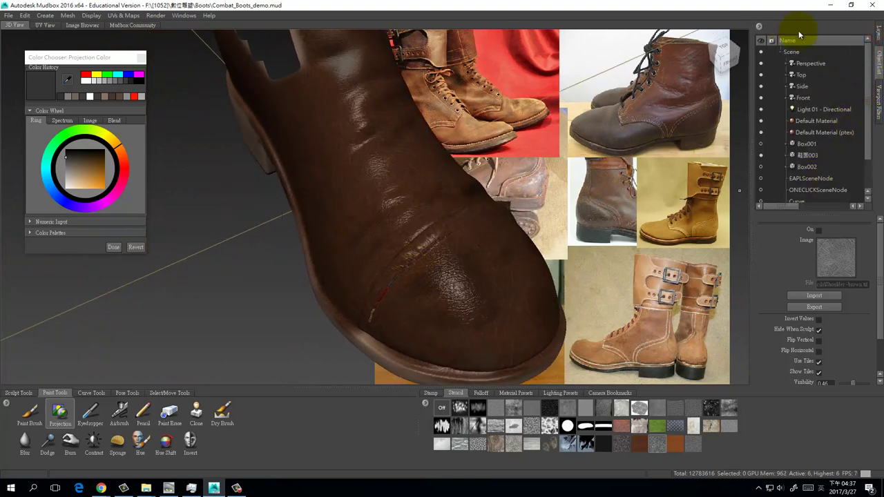
pyautogui.click(879, 33)
pyautogui.click(816, 131)
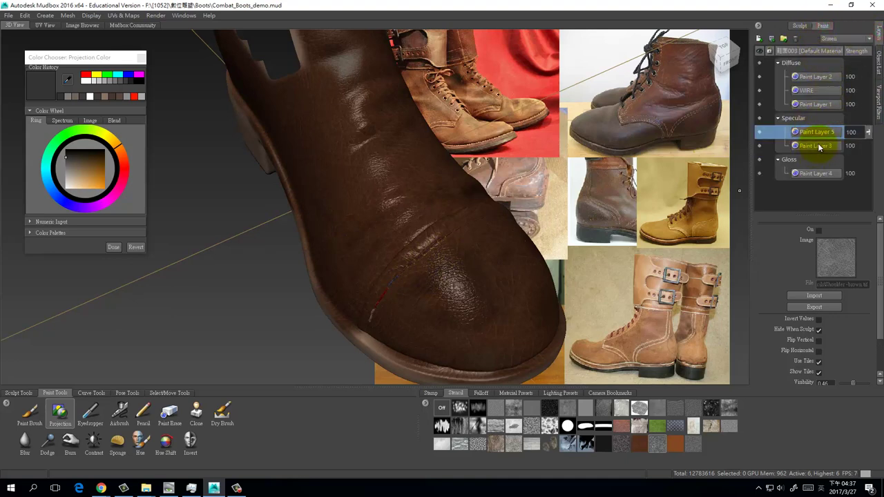
pyautogui.click(817, 146)
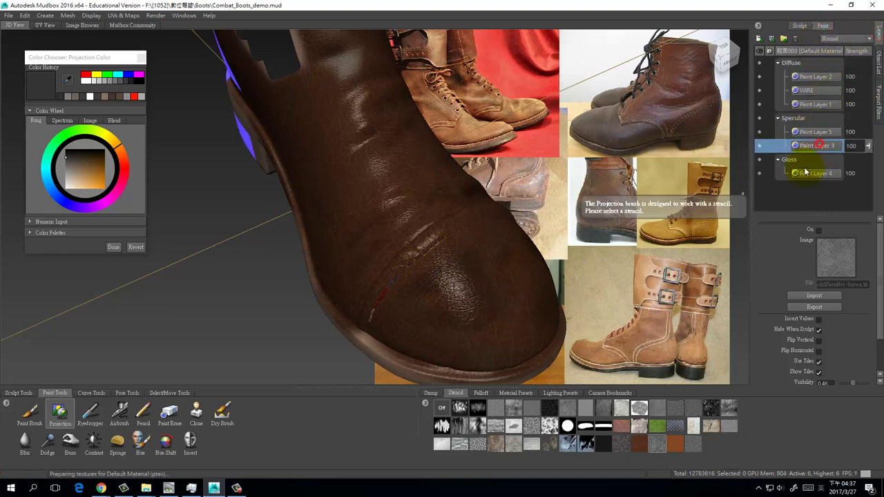
pyautogui.click(822, 132)
pyautogui.click(66, 150)
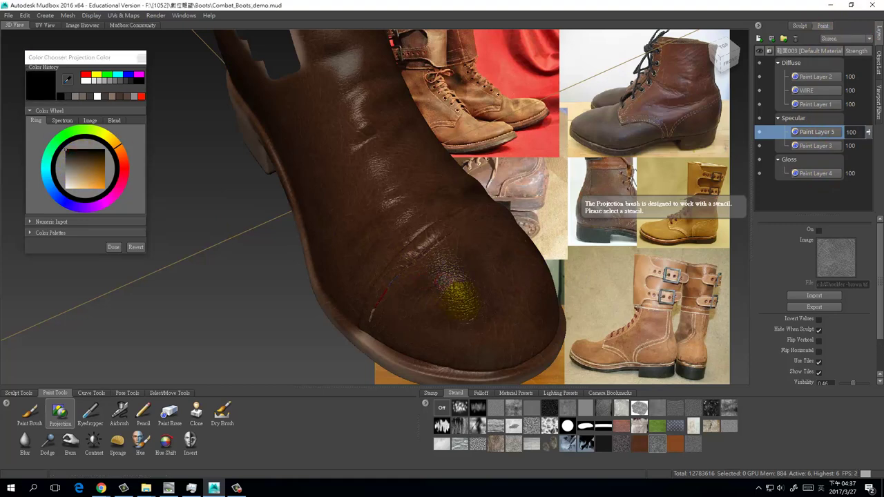
# - Dab black over the toe cap on Gloss Paint Layer 4, switch to dark grey and dab over it again
pyautogui.click(810, 172)
pyautogui.moveTo(425, 276)
pyautogui.mouseDown()
pyautogui.moveTo(462, 292)
pyautogui.moveTo(456, 282)
pyautogui.mouseUp()
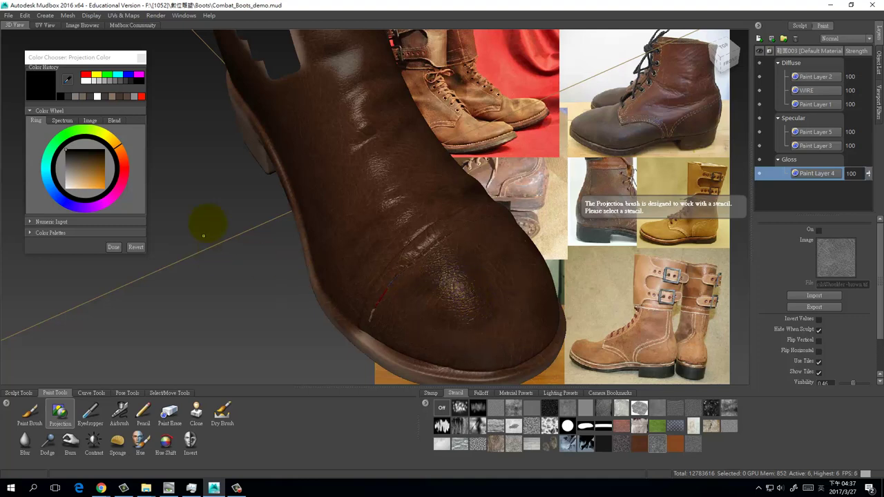
pyautogui.click(68, 95)
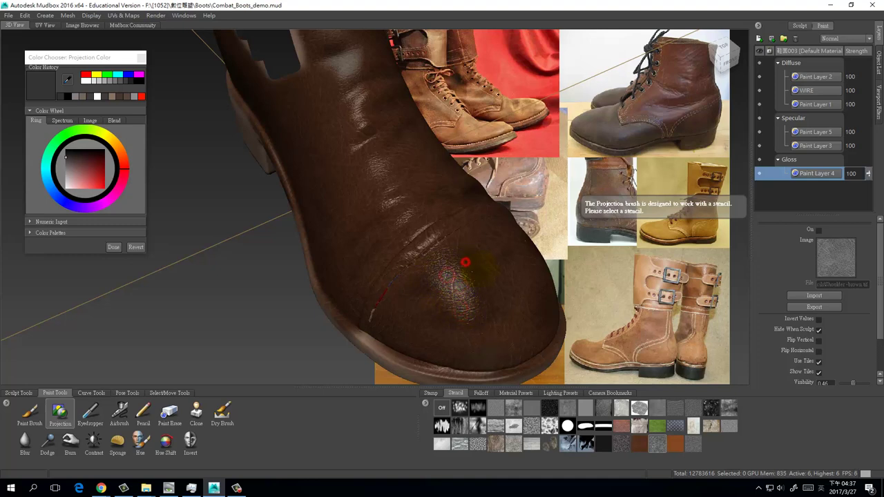
# - Brush dark grey over the toe cap's highlight on Specular Paint Layer 3 and check the shine from the side
pyautogui.click(807, 132)
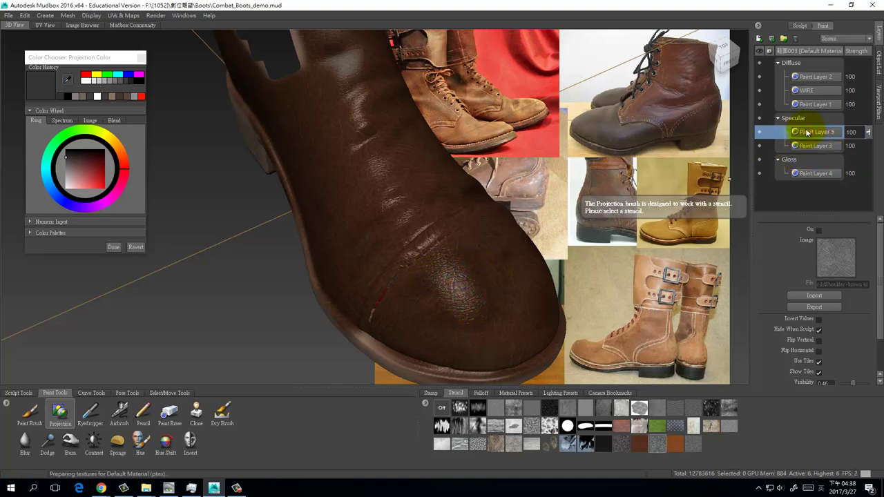
pyautogui.click(815, 146)
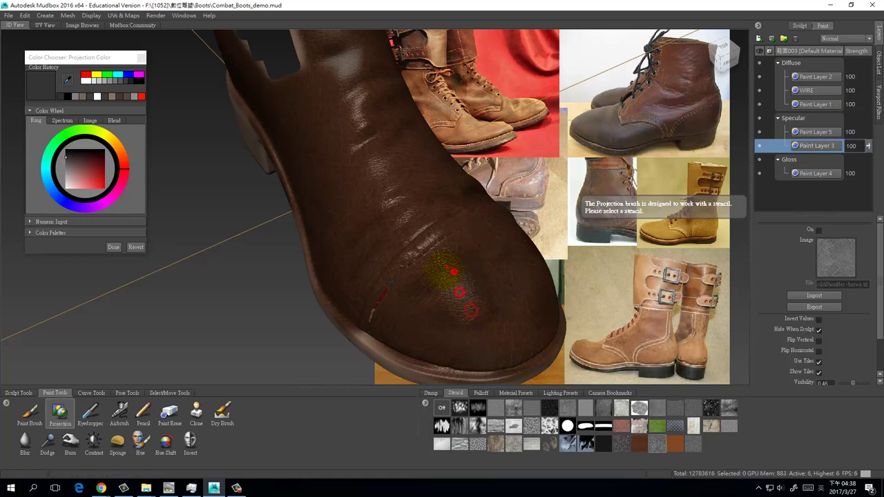
pyautogui.keyDown('alt'); pyautogui.moveTo(428, 274); pyautogui.dragTo(372, 178); pyautogui.keyUp('alt')
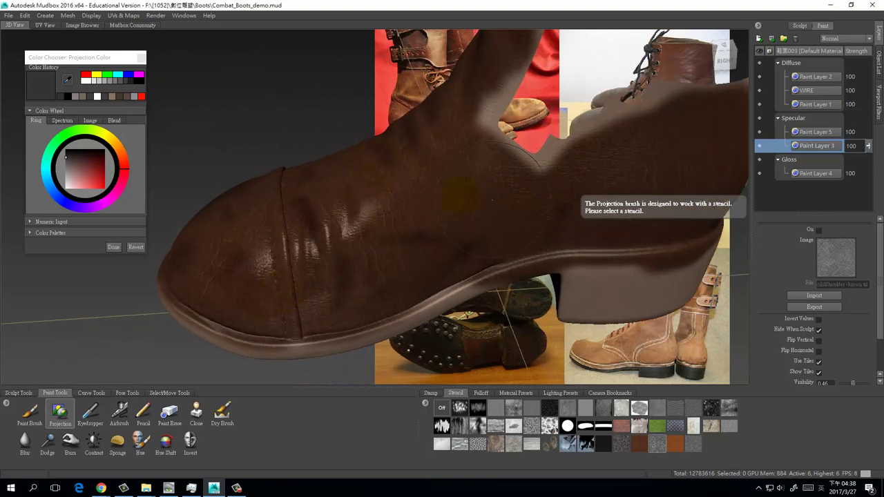
pyautogui.keyDown('alt'); pyautogui.moveTo(383, 206); pyautogui.dragTo(387, 183); pyautogui.keyUp('alt')
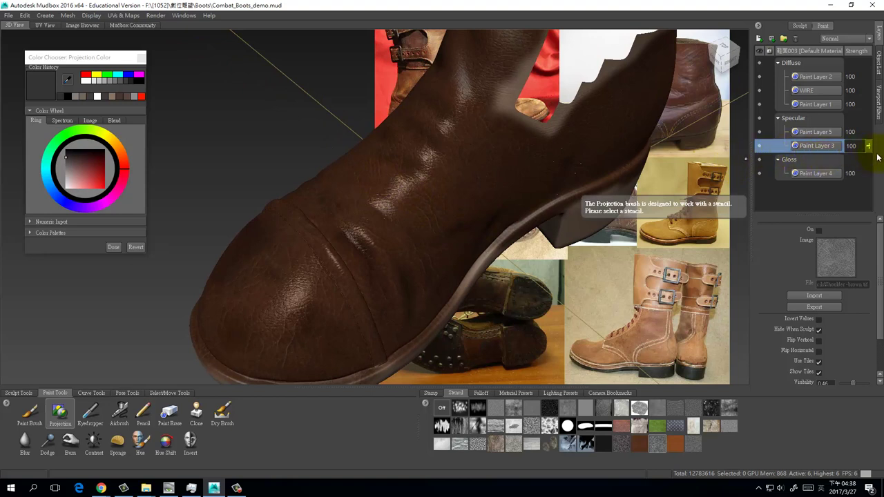
# - Reduce Specular Paint Layer 3 to strength 50 and Gloss Paint Layer 4 to strength 31, and check the leather's shine
pyautogui.moveTo(868, 145); pyautogui.dragTo(869, 148)
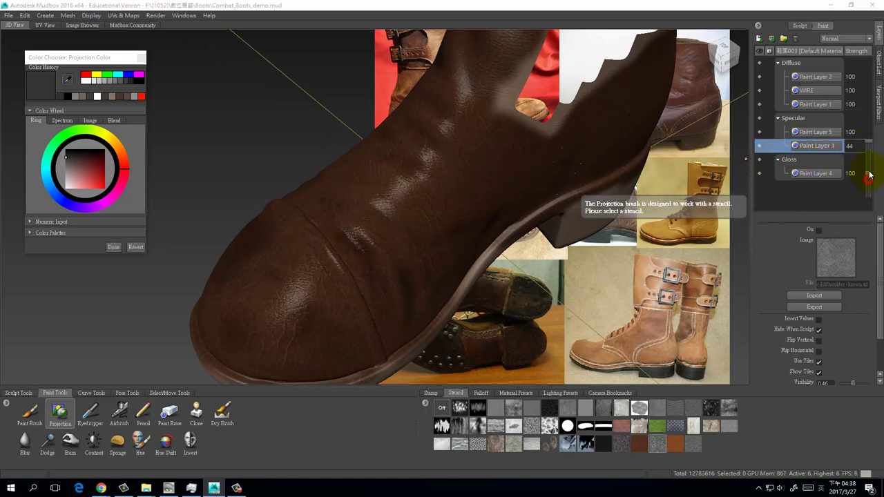
pyautogui.moveTo(870, 173); pyautogui.dragTo(870, 174)
pyautogui.click(825, 162)
pyautogui.click(849, 173)
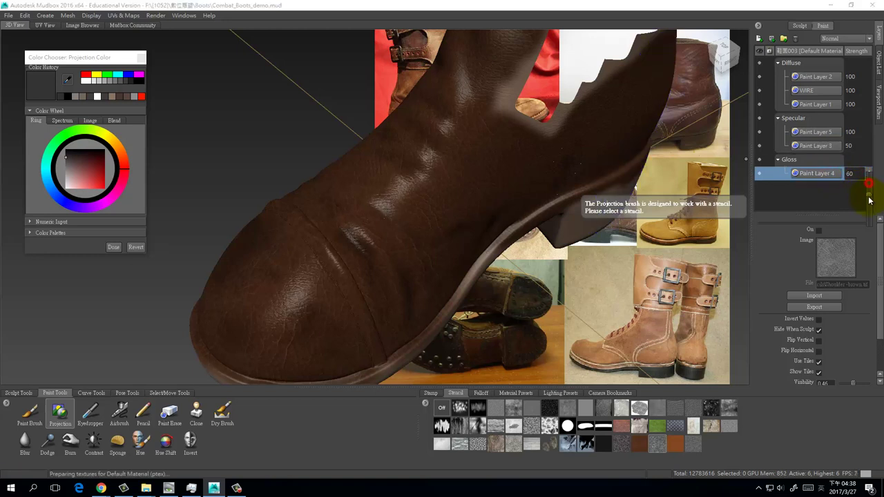
pyautogui.moveTo(870, 211)
pyautogui.mouseDown()
pyautogui.moveTo(870, 197)
pyautogui.moveTo(868, 232)
pyautogui.moveTo(869, 210)
pyautogui.mouseUp()
pyautogui.moveTo(493, 228)
pyautogui.keyDown('alt'); pyautogui.mouseDown()
pyautogui.moveTo(556, 225)
pyautogui.moveTo(556, 263)
pyautogui.mouseUp(); pyautogui.keyUp('alt')
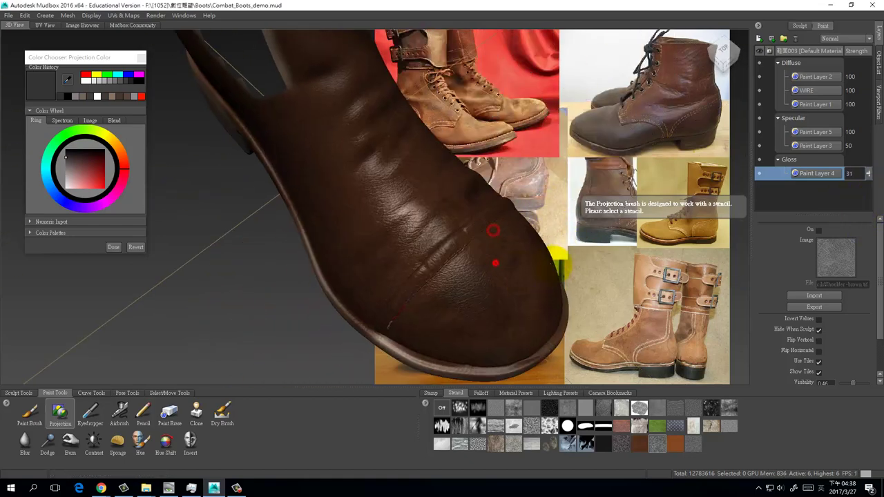
pyautogui.moveTo(492, 277)
pyautogui.keyDown('alt'); pyautogui.mouseDown()
pyautogui.moveTo(555, 243)
pyautogui.moveTo(500, 273)
pyautogui.moveTo(413, 296)
pyautogui.moveTo(484, 239)
pyautogui.moveTo(594, 243)
pyautogui.mouseUp(); pyautogui.keyUp('alt')
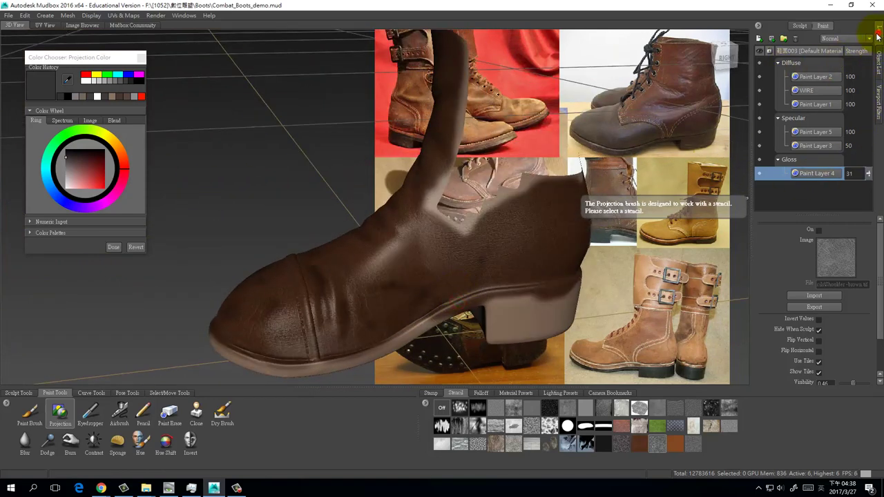
# - Show the hidden Box001 and Box002 meshes so the whole boot is displayed, and view it from the side
pyautogui.click(879, 61)
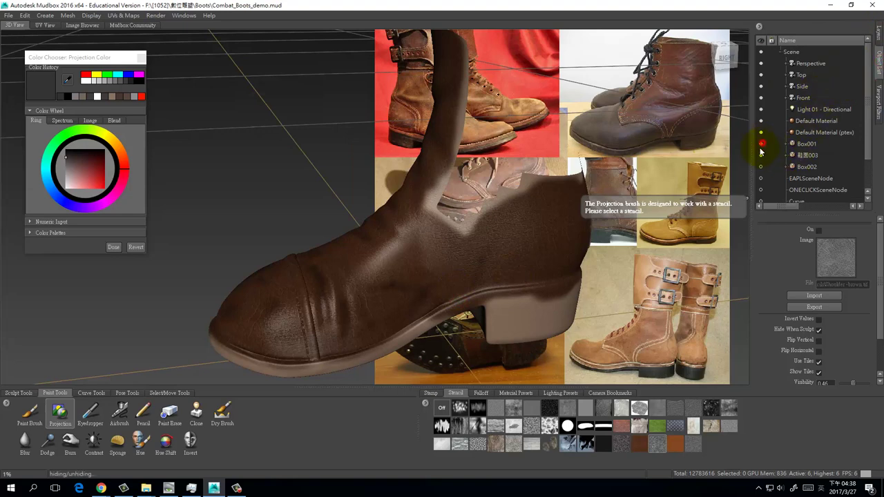
pyautogui.click(760, 167)
pyautogui.keyDown('alt'); pyautogui.moveTo(391, 257); pyautogui.dragTo(515, 235); pyautogui.keyUp('alt')
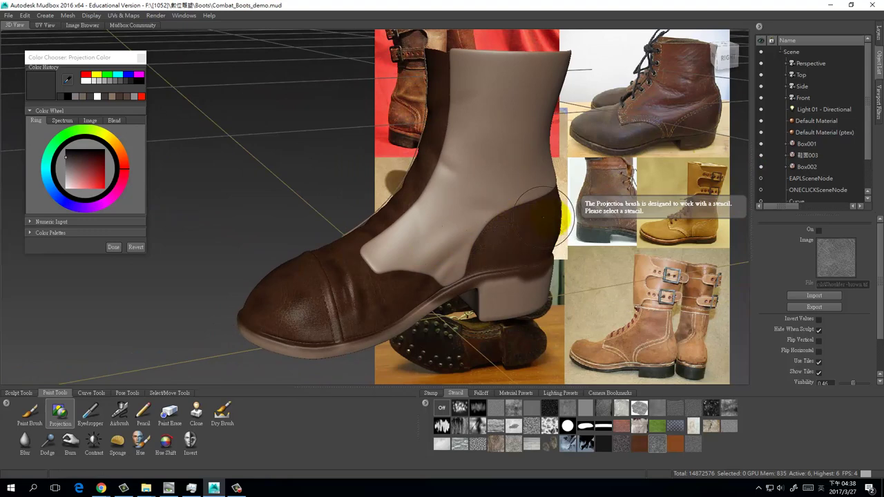
# - Preview the boot from both sides with the Normal Map filter, and replace that filter with Ambient Occlusion
pyautogui.click(879, 32)
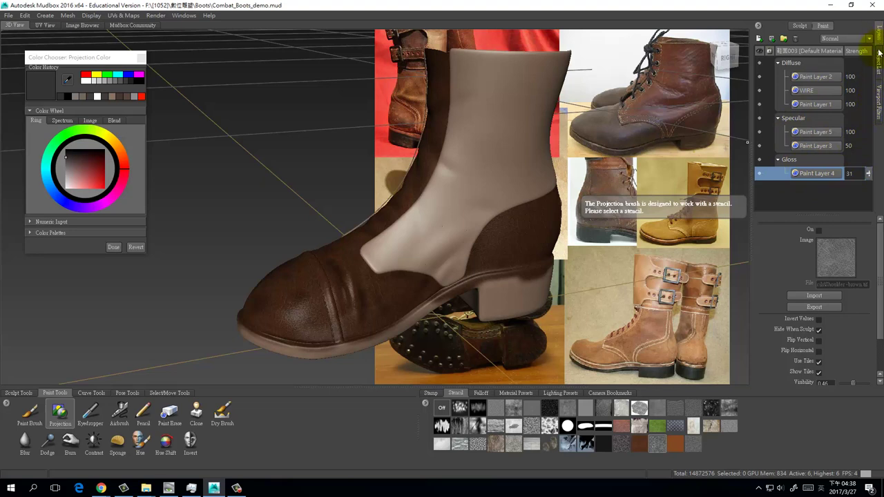
pyautogui.click(880, 94)
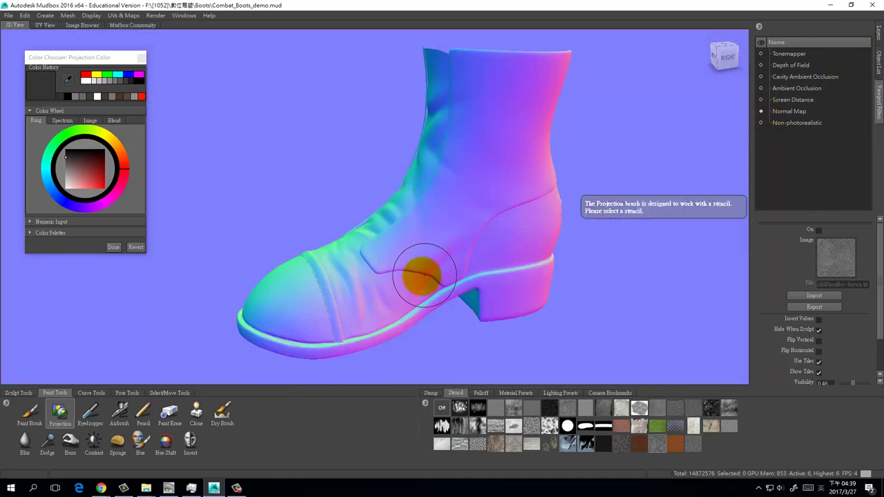
pyautogui.moveTo(422, 257)
pyautogui.keyDown('alt'); pyautogui.mouseDown()
pyautogui.moveTo(393, 273)
pyautogui.moveTo(478, 278)
pyautogui.moveTo(332, 254)
pyautogui.moveTo(176, 245)
pyautogui.moveTo(200, 221)
pyautogui.moveTo(455, 241)
pyautogui.moveTo(424, 302)
pyautogui.moveTo(426, 237)
pyautogui.moveTo(429, 275)
pyautogui.moveTo(429, 237)
pyautogui.moveTo(447, 217)
pyautogui.moveTo(435, 216)
pyautogui.moveTo(429, 241)
pyautogui.moveTo(418, 205)
pyautogui.moveTo(450, 253)
pyautogui.moveTo(410, 278)
pyautogui.mouseUp(); pyautogui.keyUp('alt')
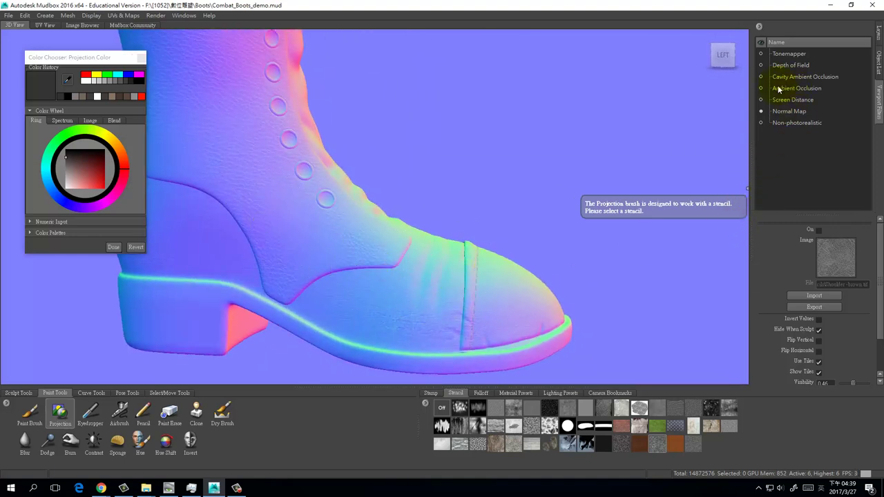
pyautogui.click(761, 112)
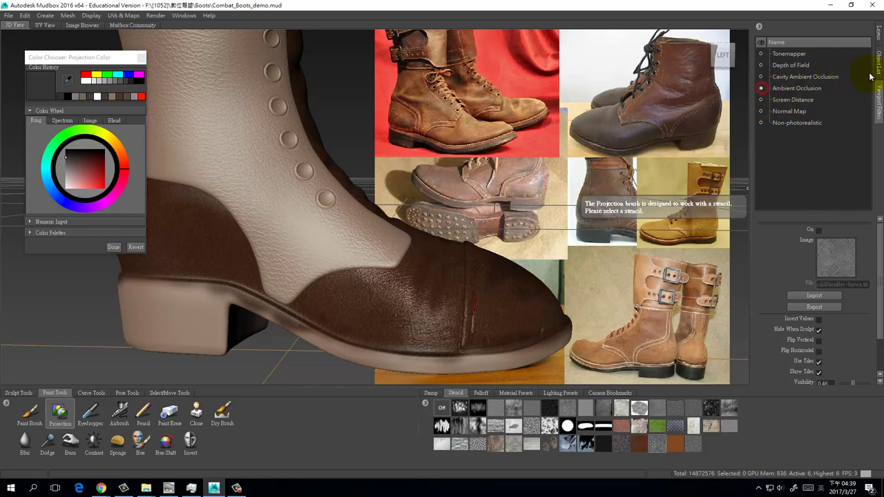
# - Hide the Diffuse, Specular and Gloss paint channels and bring up the boot's sculpt layers
pyautogui.click(876, 38)
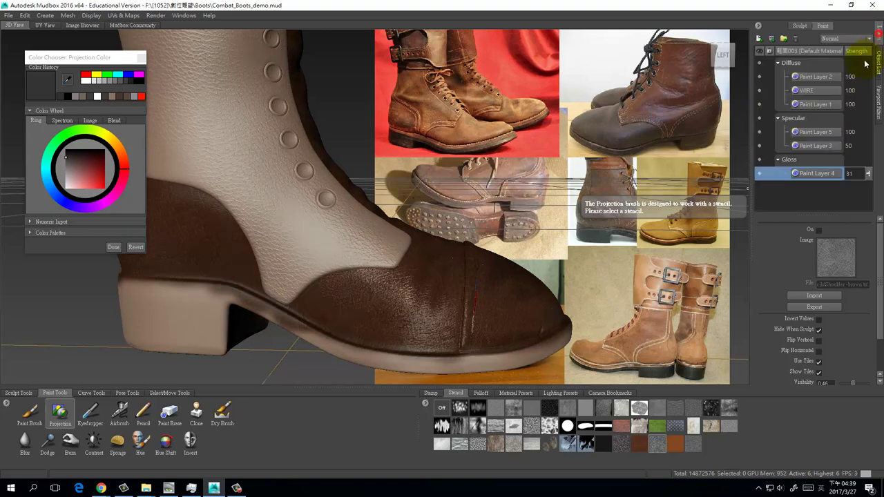
pyautogui.click(799, 26)
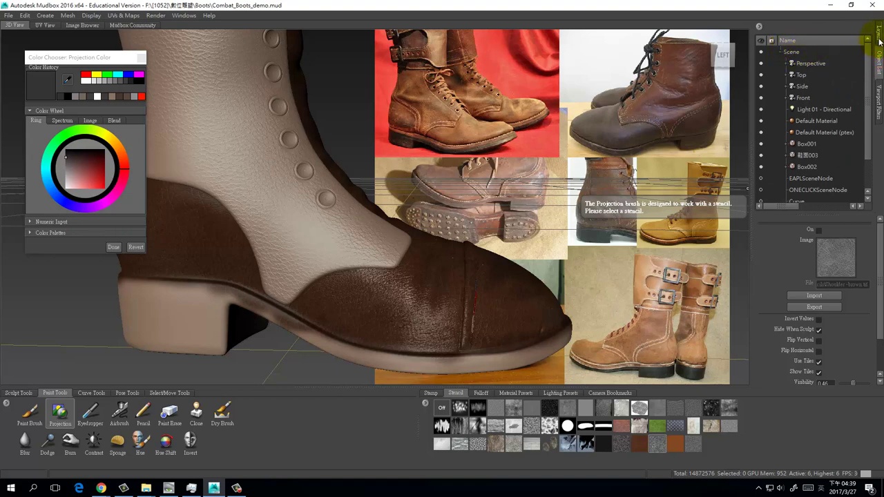
pyautogui.click(822, 26)
pyautogui.click(759, 63)
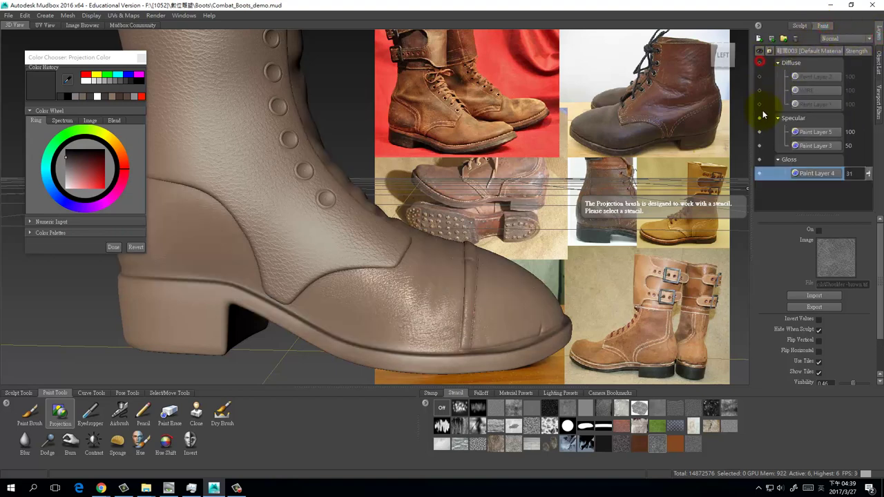
pyautogui.click(759, 118)
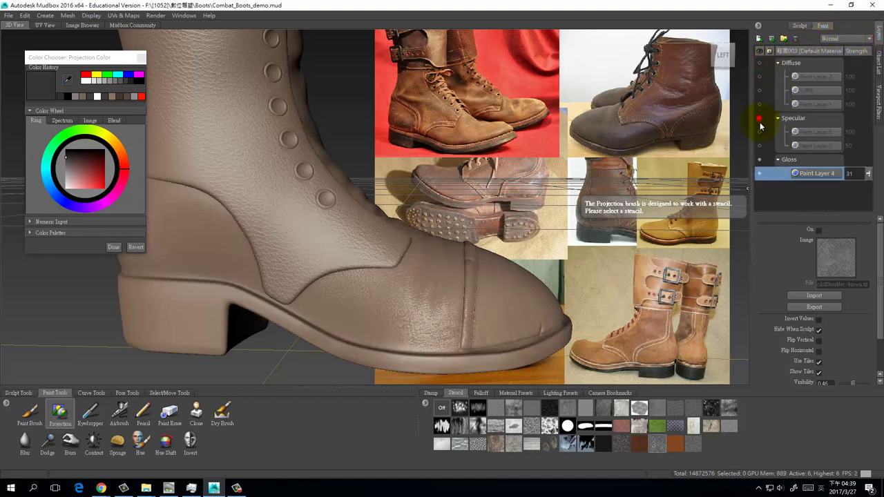
pyautogui.click(760, 159)
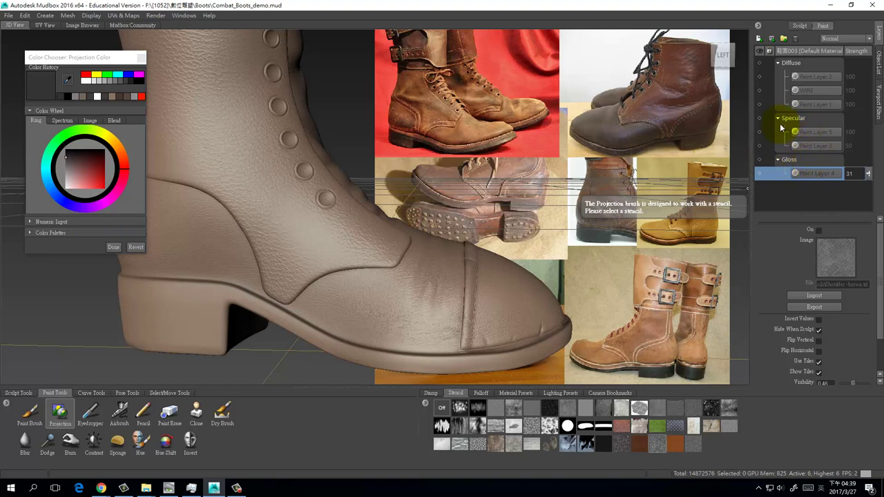
pyautogui.click(879, 62)
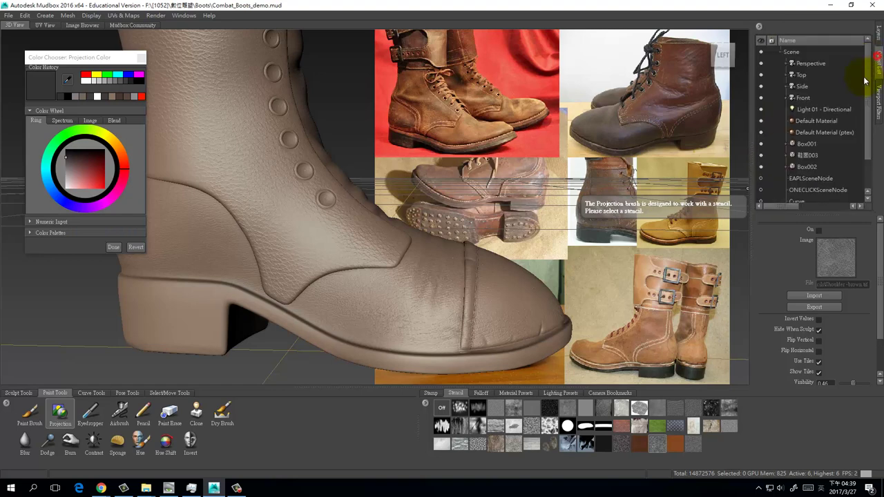
pyautogui.click(878, 36)
pyautogui.click(801, 26)
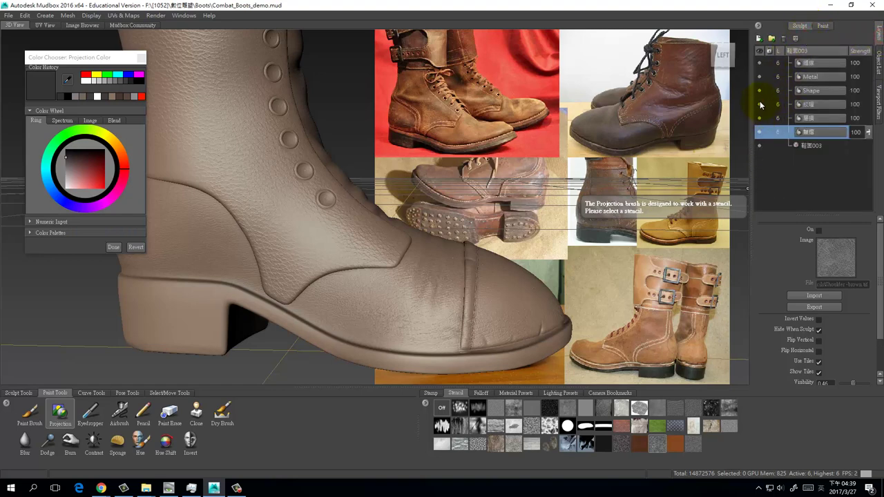
# - Try the Cavity Ambient Occlusion filter on the unpainted boot, and turn it off again
pyautogui.click(880, 93)
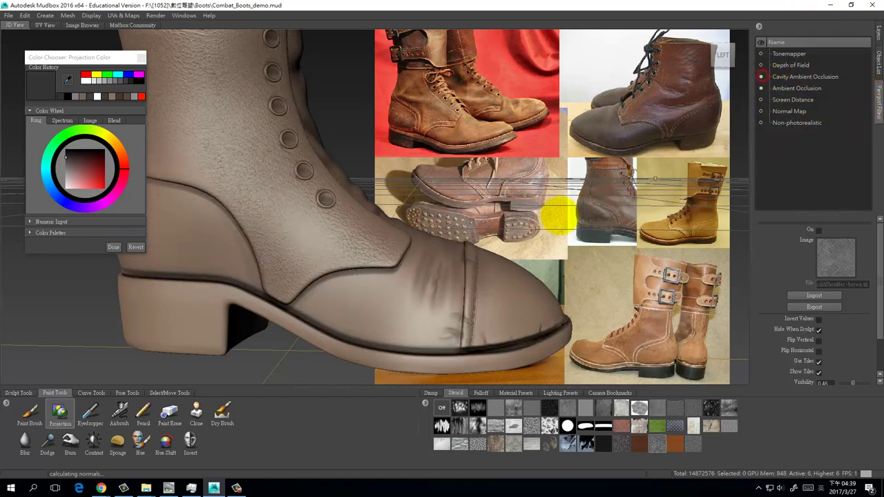
pyautogui.moveTo(560, 215)
pyautogui.keyDown('alt'); pyautogui.mouseDown()
pyautogui.moveTo(468, 245)
pyautogui.moveTo(525, 225)
pyautogui.mouseUp(); pyautogui.keyUp('alt')
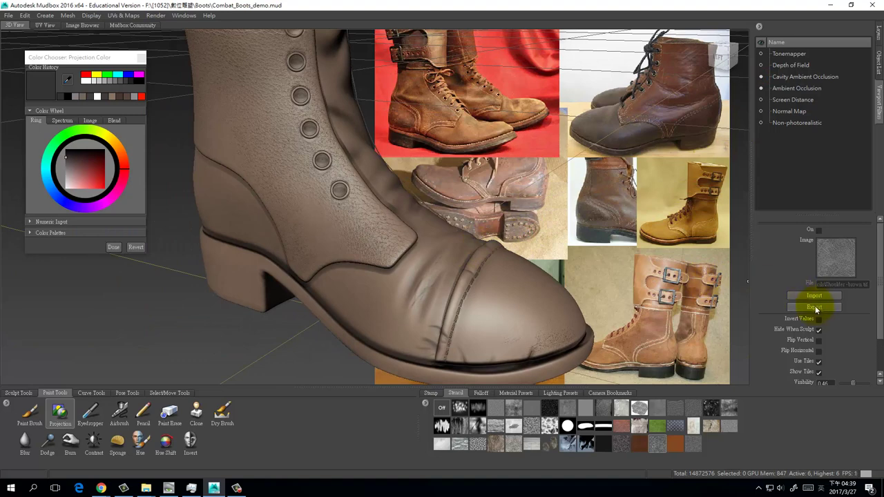
pyautogui.click(761, 77)
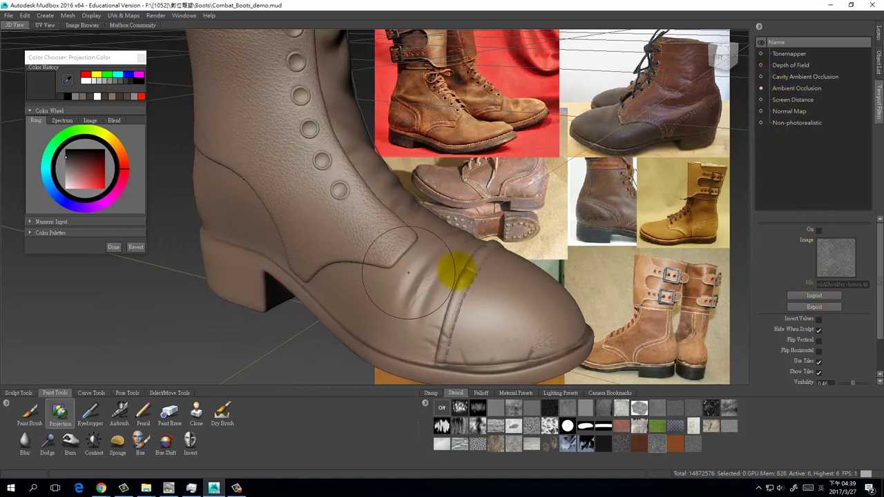
# - Tune the Ambient Occlusion filter to 10 casts, cast length 15.55, fade 0.65 and blur radius 9.20
pyautogui.click(794, 88)
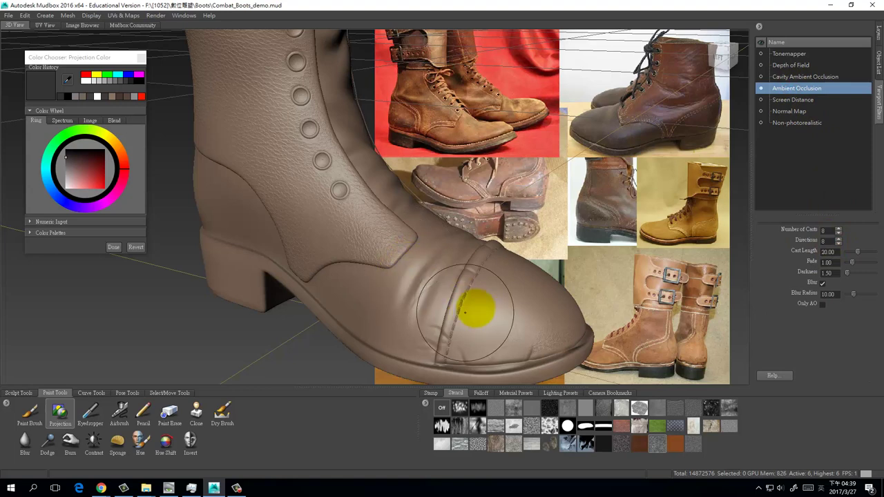
pyautogui.keyDown('alt'); pyautogui.moveTo(470, 256); pyautogui.dragTo(470, 318, button='right'); pyautogui.keyUp('alt')
pyautogui.keyDown('alt'); pyautogui.moveTo(469, 324); pyautogui.dragTo(462, 249, button='middle'); pyautogui.keyUp('alt')
pyautogui.keyDown('alt'); pyautogui.moveTo(445, 255); pyautogui.dragTo(442, 277, button='right'); pyautogui.keyUp('alt')
pyautogui.scroll(2, 442, 279)
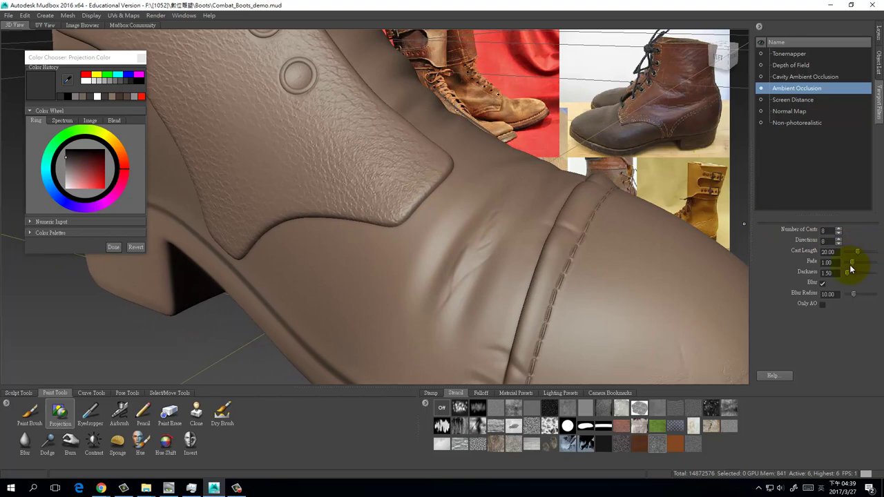
pyautogui.moveTo(851, 267); pyautogui.dragTo(851, 266)
pyautogui.keyDown('alt'); pyautogui.moveTo(599, 251); pyautogui.dragTo(558, 223, button='right'); pyautogui.keyUp('alt')
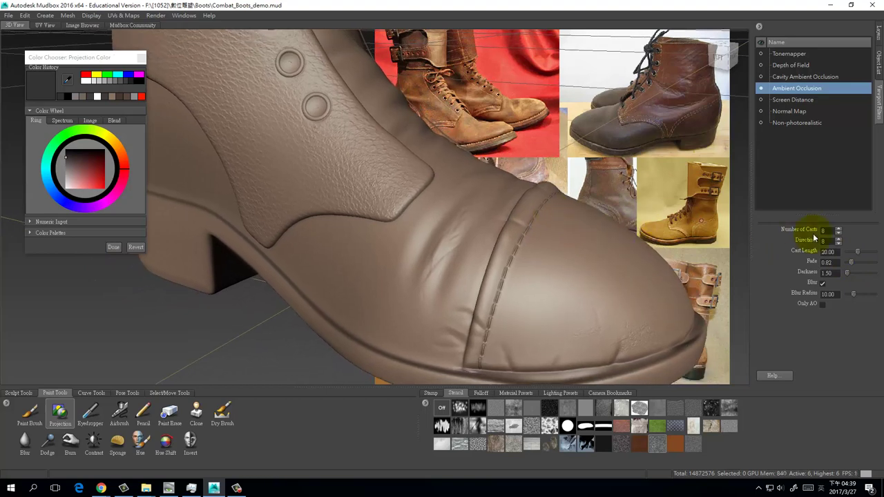
pyautogui.moveTo(860, 266)
pyautogui.mouseDown()
pyautogui.moveTo(863, 253)
pyautogui.moveTo(856, 257)
pyautogui.mouseUp()
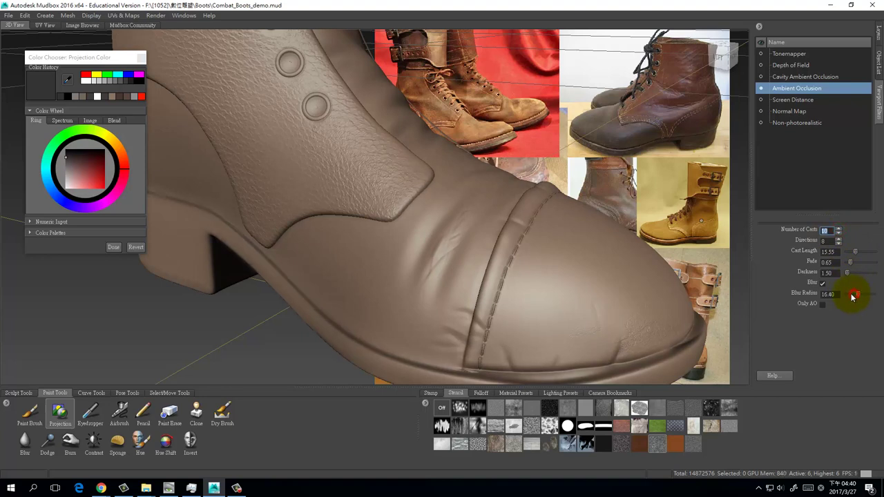
pyautogui.moveTo(853, 296); pyautogui.dragTo(848, 297)
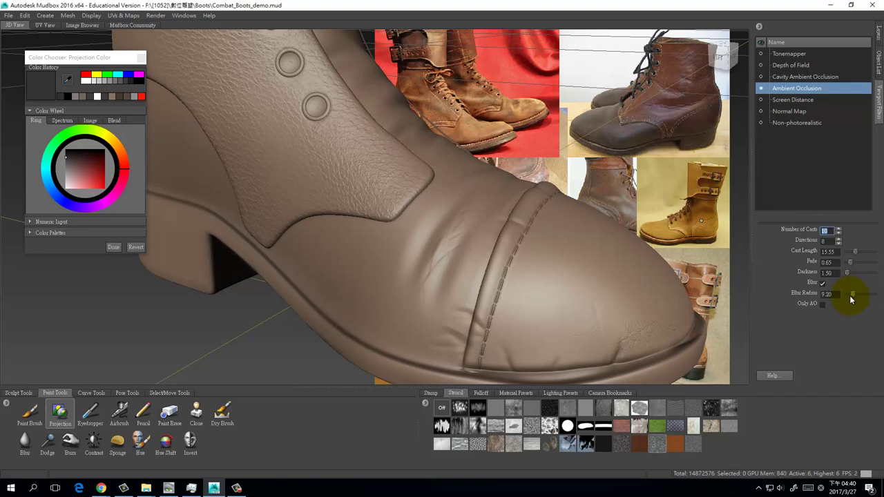
# - Set the Ambient Occlusion filter's darkness to 6.16 and blur radius to 12.44, checking the shading on the boot's back and side
pyautogui.moveTo(851, 299); pyautogui.dragTo(844, 297)
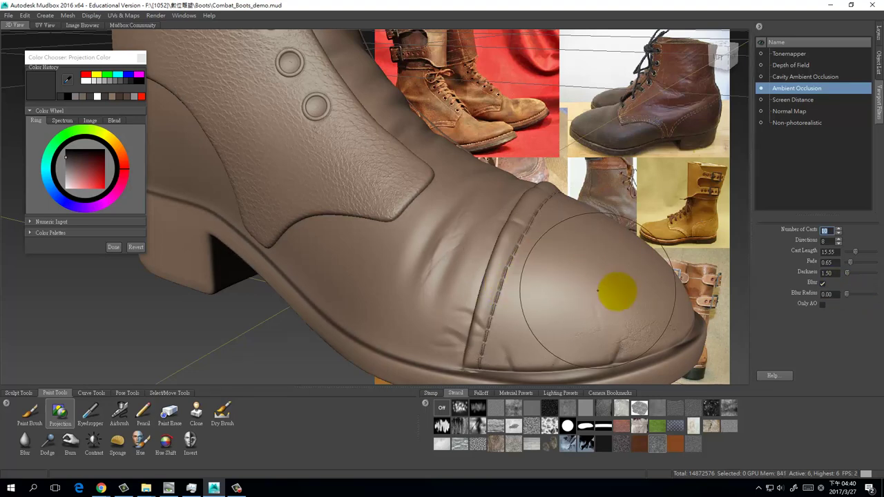
pyautogui.moveTo(460, 263)
pyautogui.keyDown('alt'); pyautogui.mouseDown()
pyautogui.moveTo(543, 272)
pyautogui.moveTo(537, 305)
pyautogui.moveTo(548, 296)
pyautogui.moveTo(474, 270)
pyautogui.moveTo(445, 231)
pyautogui.moveTo(398, 232)
pyautogui.moveTo(497, 221)
pyautogui.moveTo(472, 229)
pyautogui.mouseUp(); pyautogui.keyUp('alt')
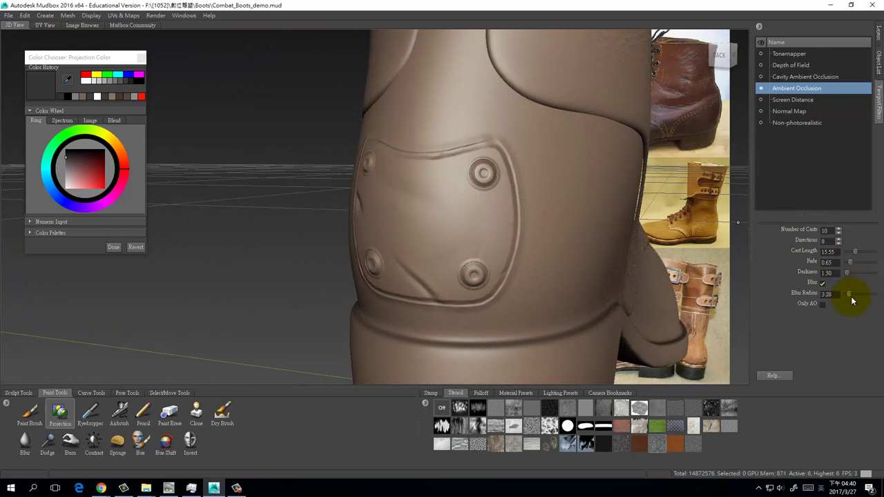
pyautogui.moveTo(855, 275); pyautogui.dragTo(855, 296)
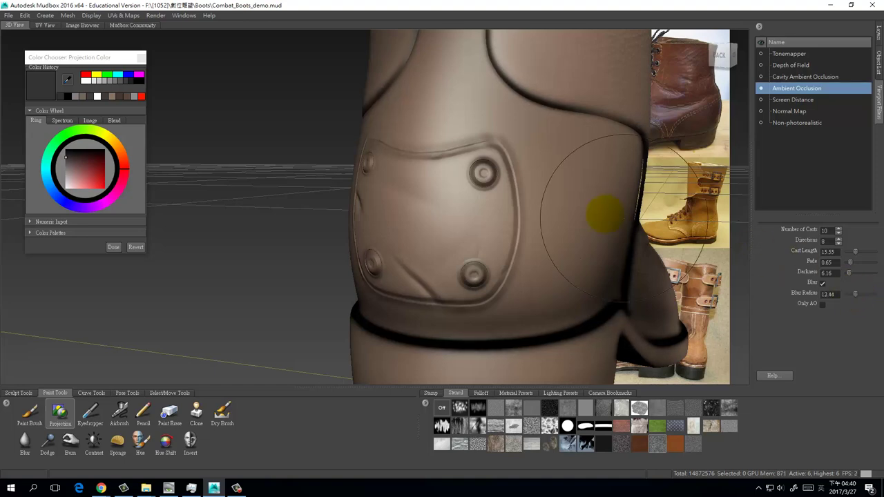
pyautogui.keyDown('alt'); pyautogui.moveTo(601, 214); pyautogui.dragTo(490, 228); pyautogui.keyUp('alt')
pyautogui.keyDown('alt'); pyautogui.moveTo(534, 240); pyautogui.dragTo(466, 165, button='right'); pyautogui.keyUp('alt')
pyautogui.keyDown('alt'); pyautogui.moveTo(467, 166); pyautogui.dragTo(570, 239); pyautogui.keyUp('alt')
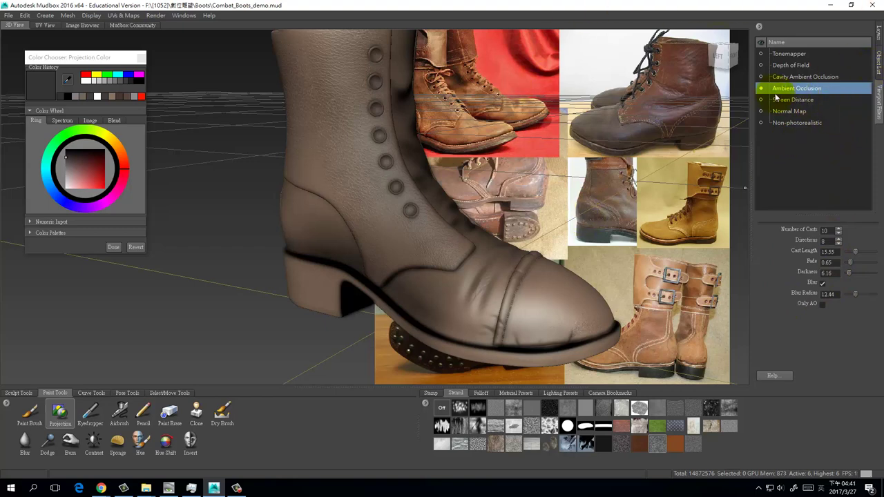
# - Turn off the Ambient Occlusion filter and bring the boot's sculpt layers back up
pyautogui.click(878, 69)
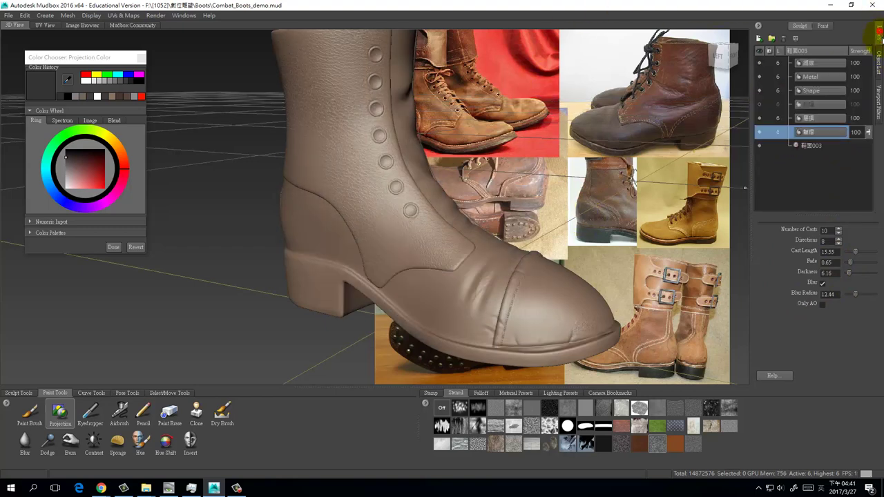
pyautogui.click(879, 35)
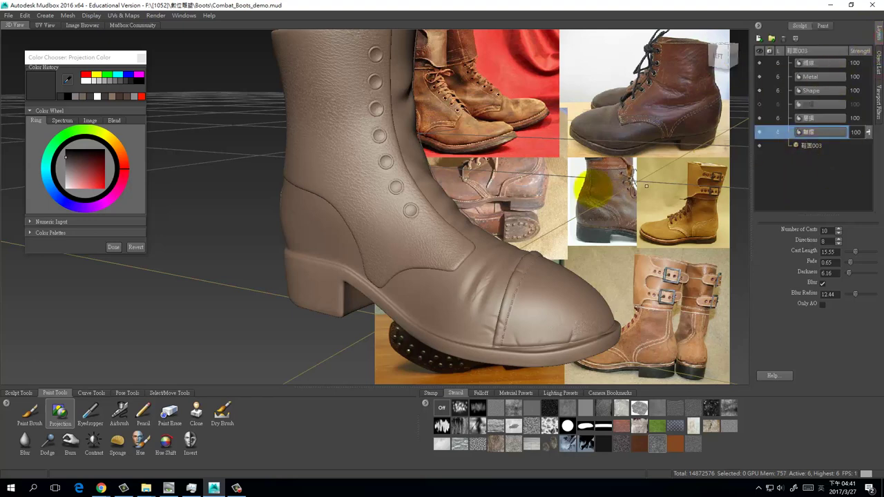
pyautogui.click(237, 488)
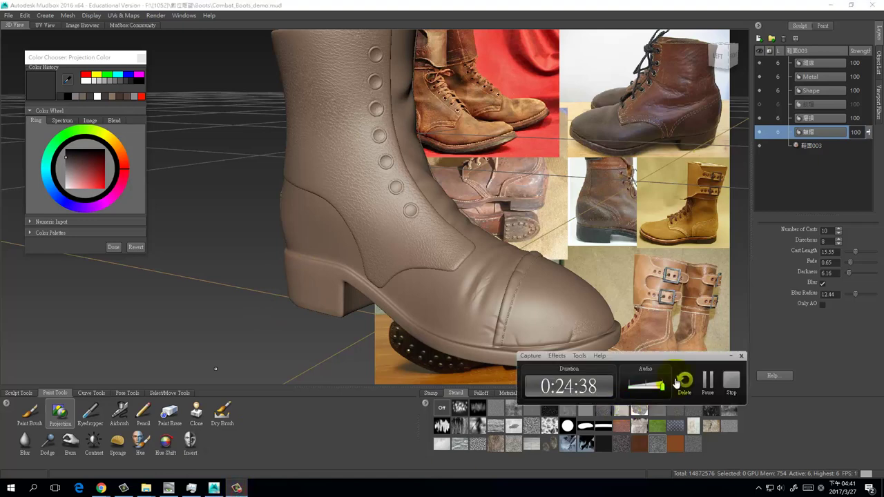